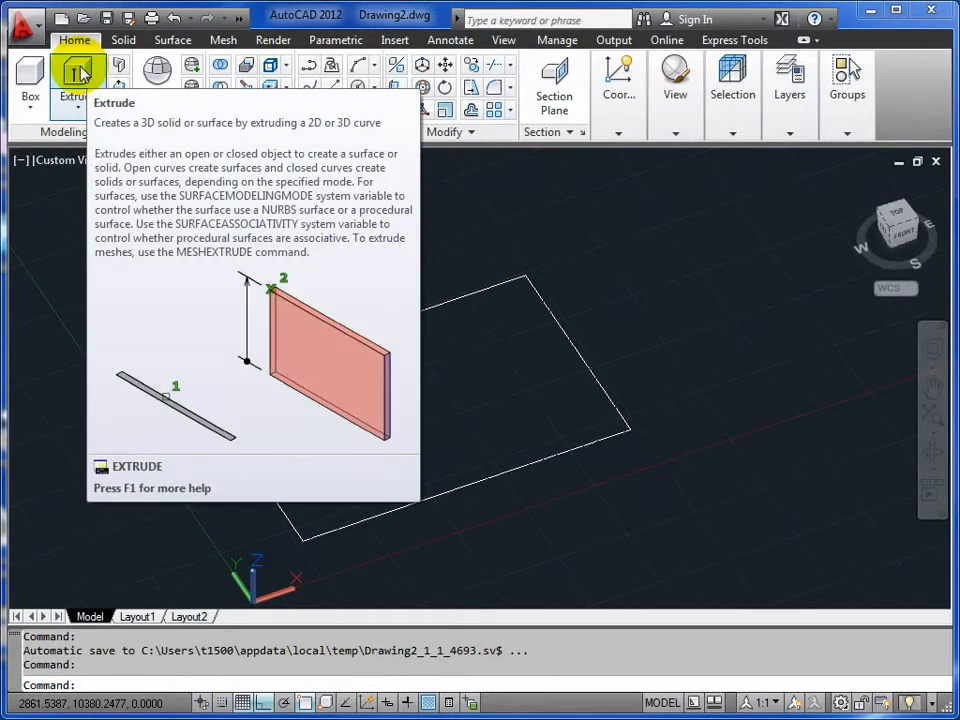
# - Extrude the closed rectangle upward into a solid 3000 units high
pyautogui.click(80, 72)
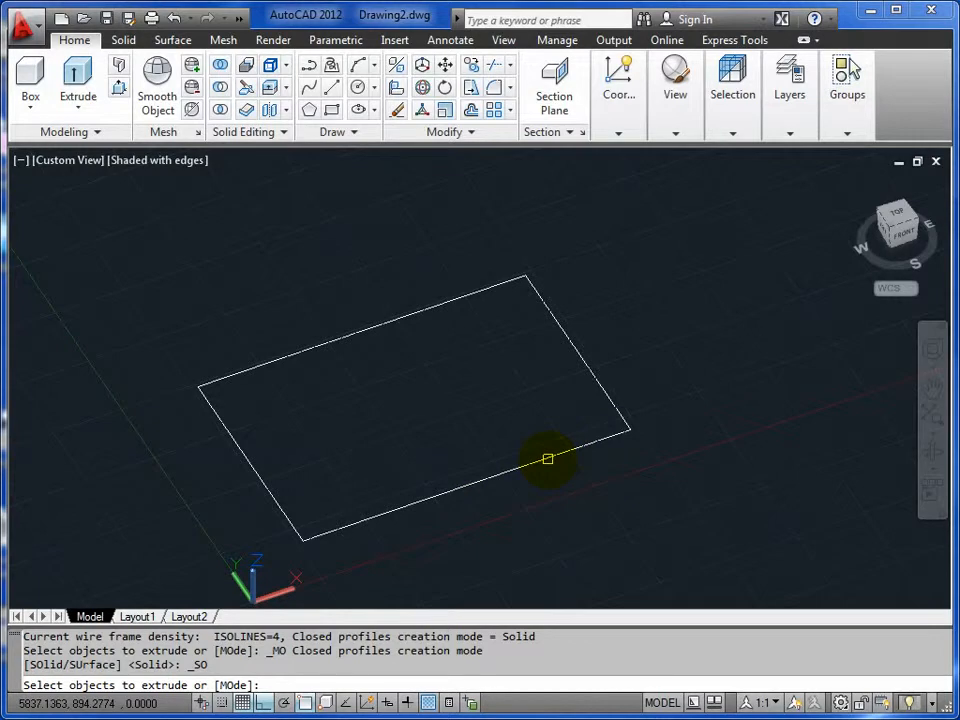
pyautogui.click(547, 458)
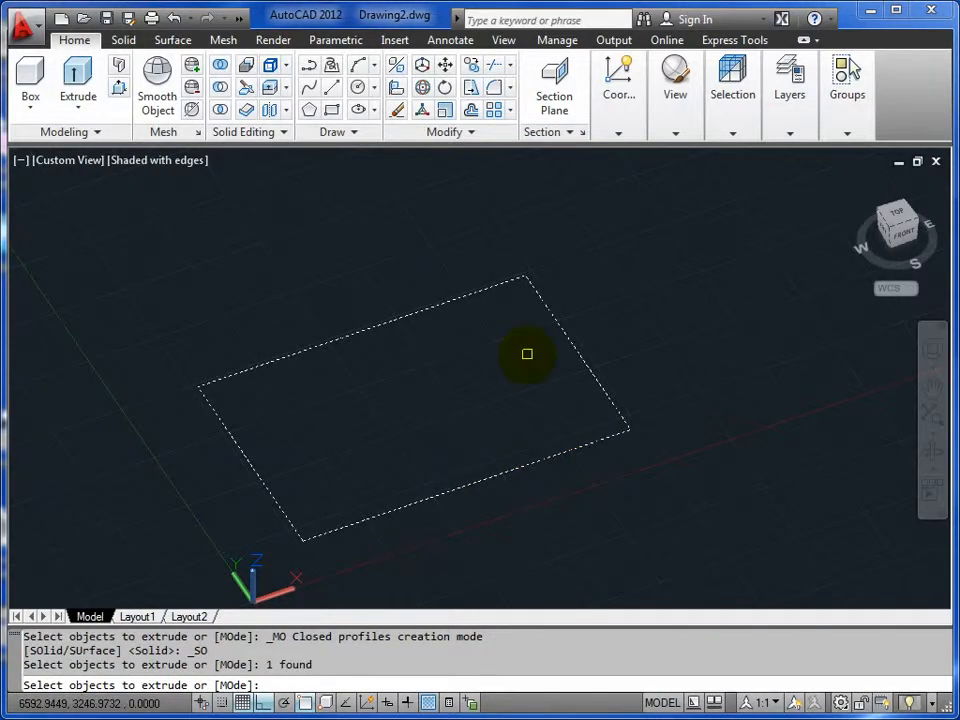
pyautogui.rightClick(527, 353)
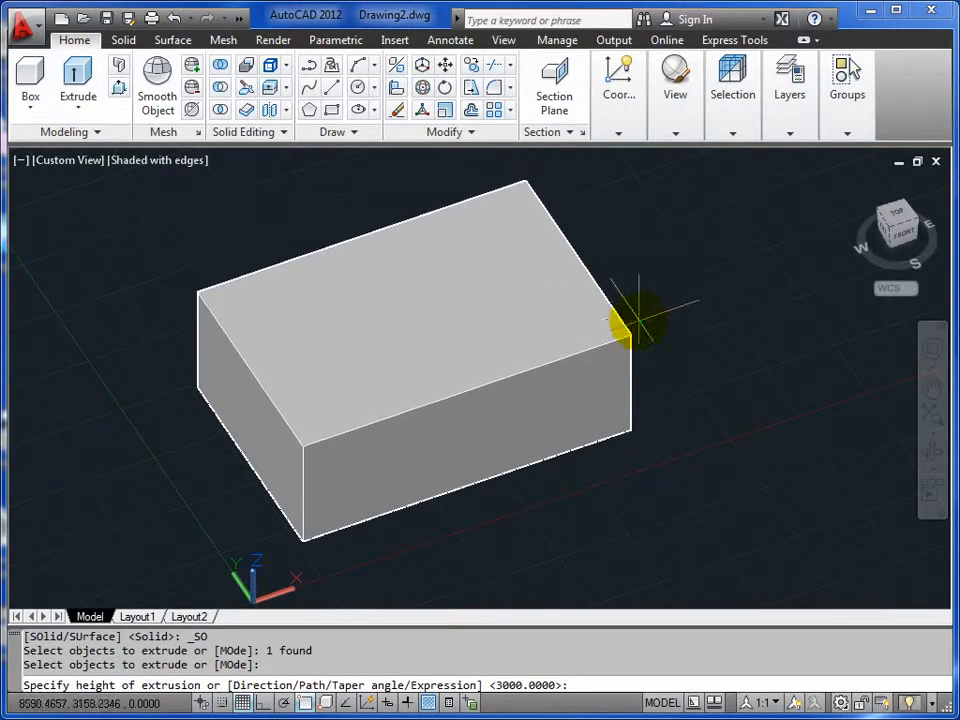
pyautogui.moveTo(651, 318); pyautogui.dragTo(628, 360, button='middle')
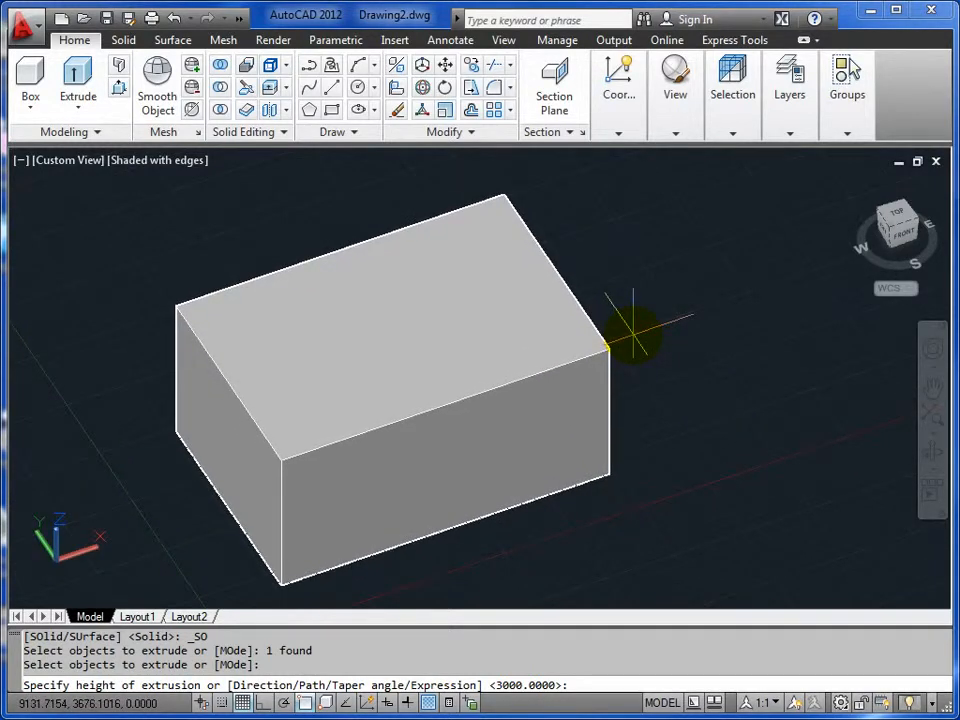
pyautogui.press('Return')
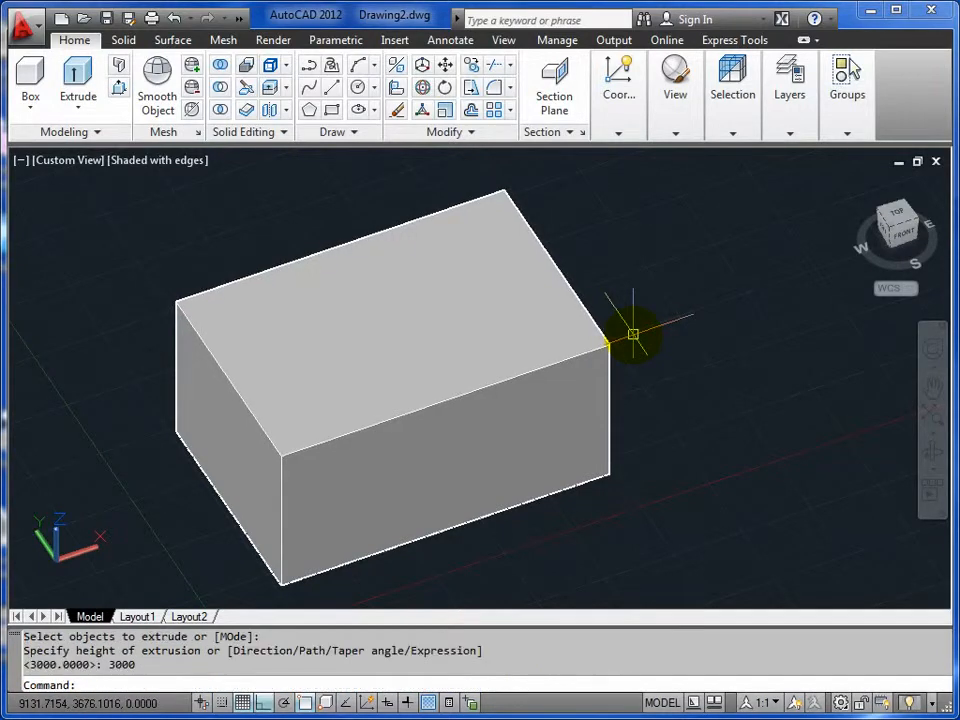
# - Stretch the solid's lower front corner at its east end along the X axis to about X = 9733
pyautogui.click(932, 450)
pyautogui.moveTo(514, 386); pyautogui.dragTo(504, 347)
pyautogui.rightClick(516, 328)
pyautogui.click(546, 339)
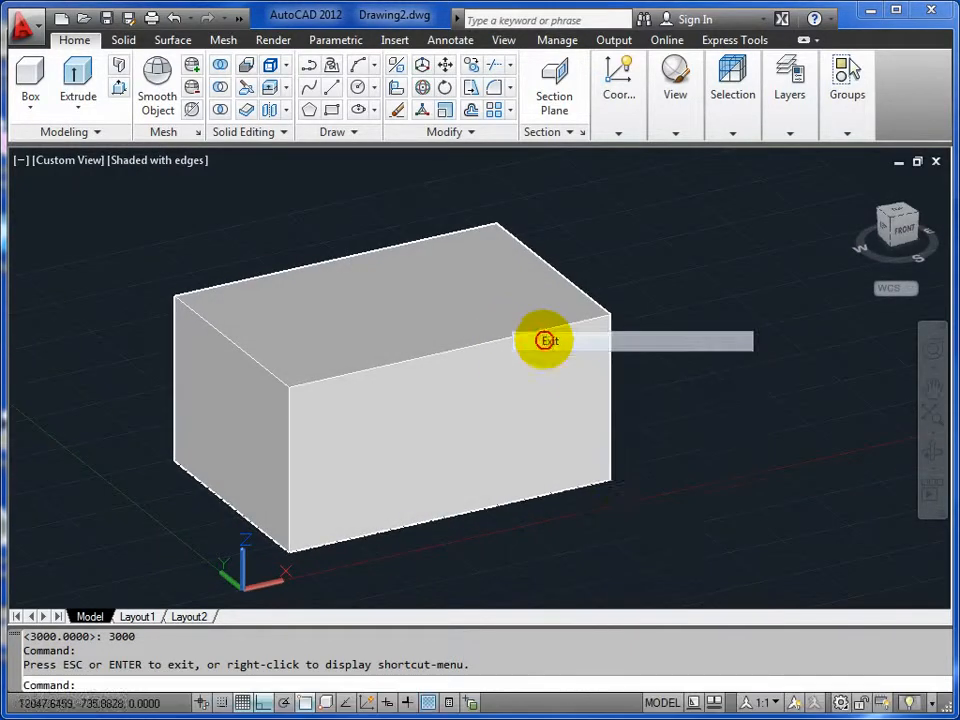
pyautogui.click(609, 489)
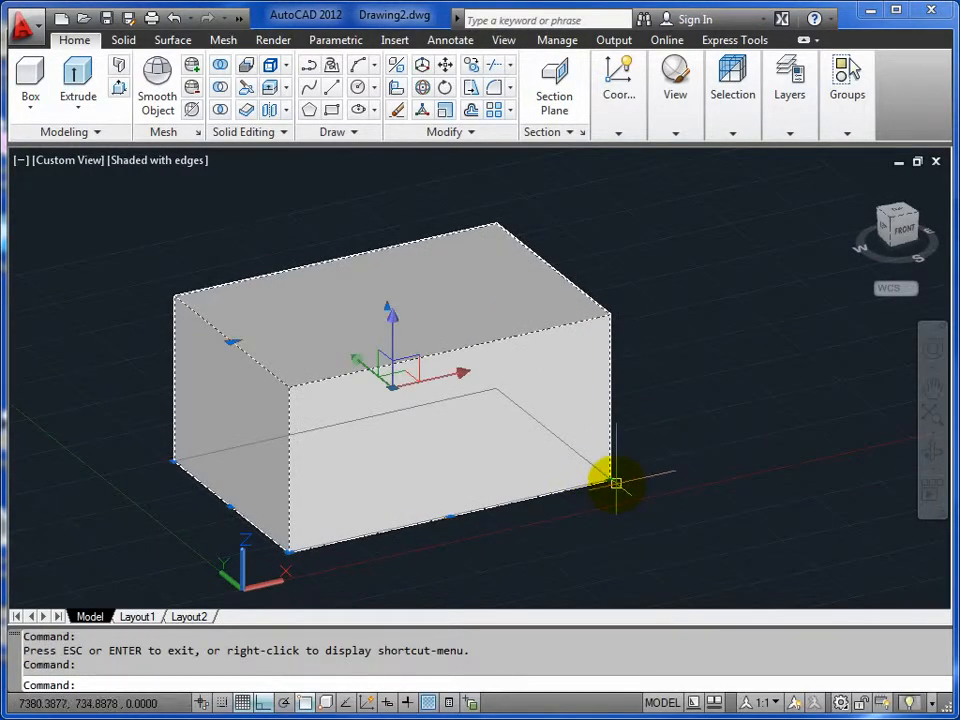
pyautogui.click(614, 483)
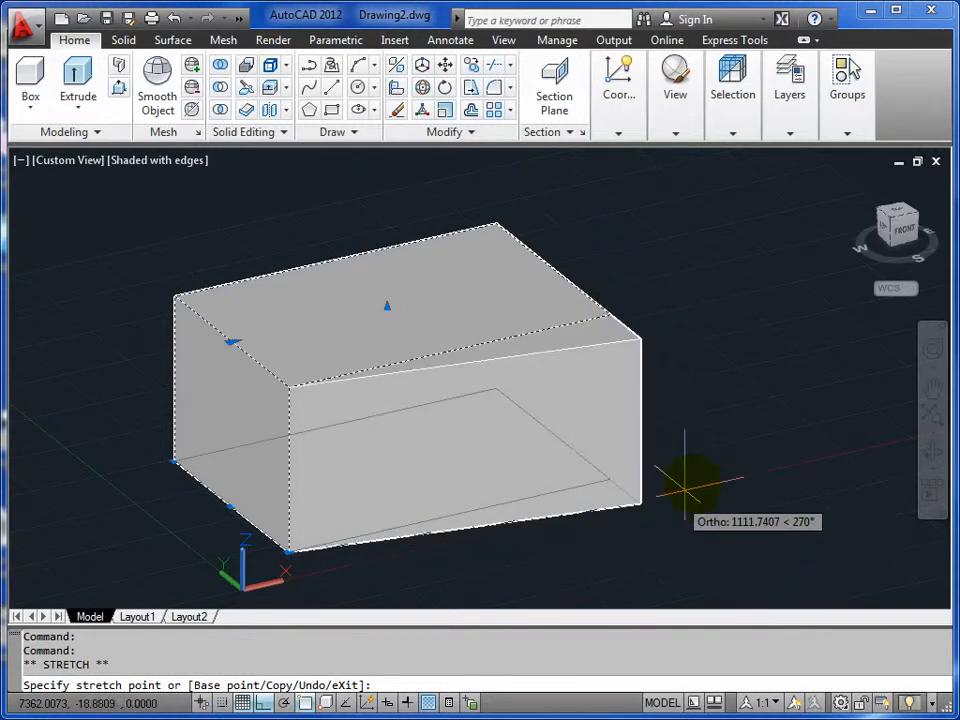
pyautogui.click(733, 452)
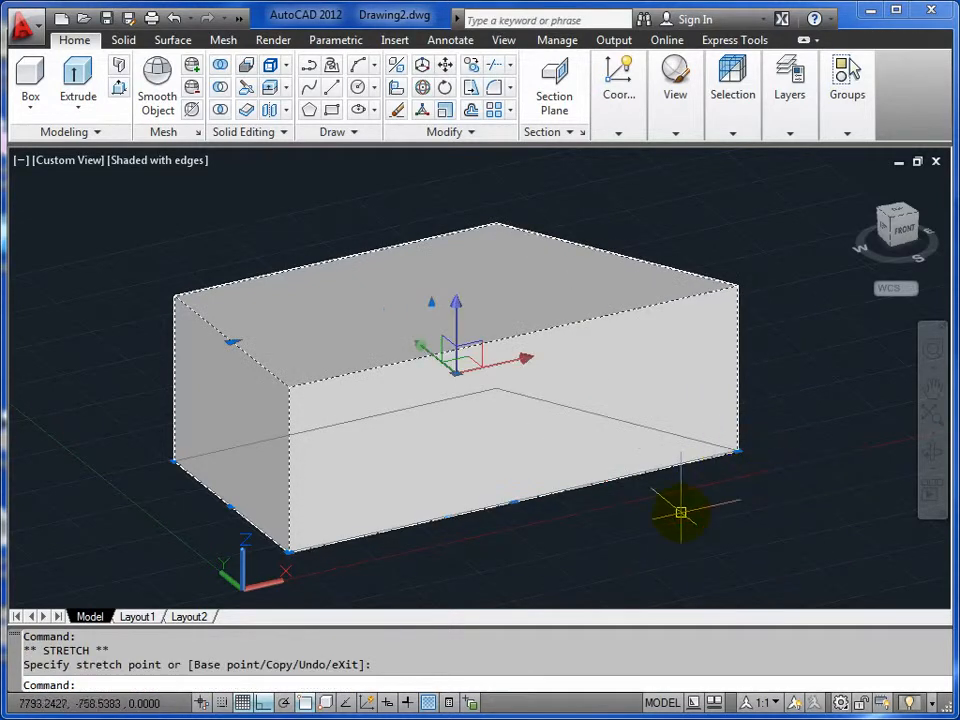
pyautogui.press('Escape')
# - Examine the stretched solid from another angle, selecting it to check that it behaves as a single object
pyautogui.moveTo(621, 452); pyautogui.dragTo(615, 485, button='middle')
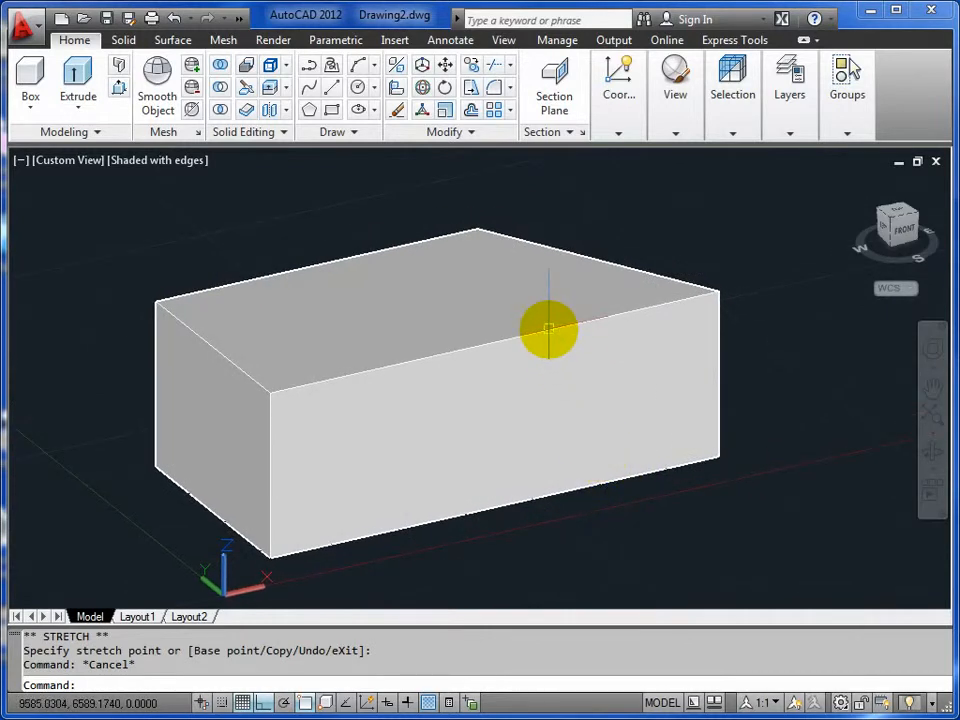
pyautogui.click(932, 455)
pyautogui.moveTo(579, 369); pyautogui.dragTo(602, 381)
pyautogui.rightClick(621, 388)
pyautogui.click(622, 394)
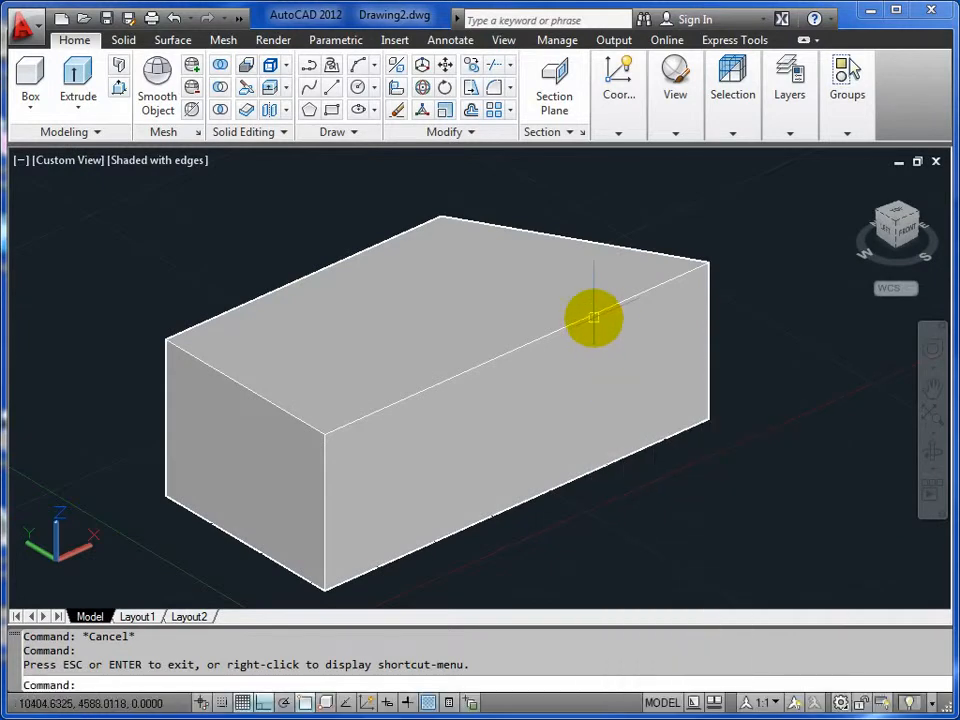
pyautogui.press('Escape')
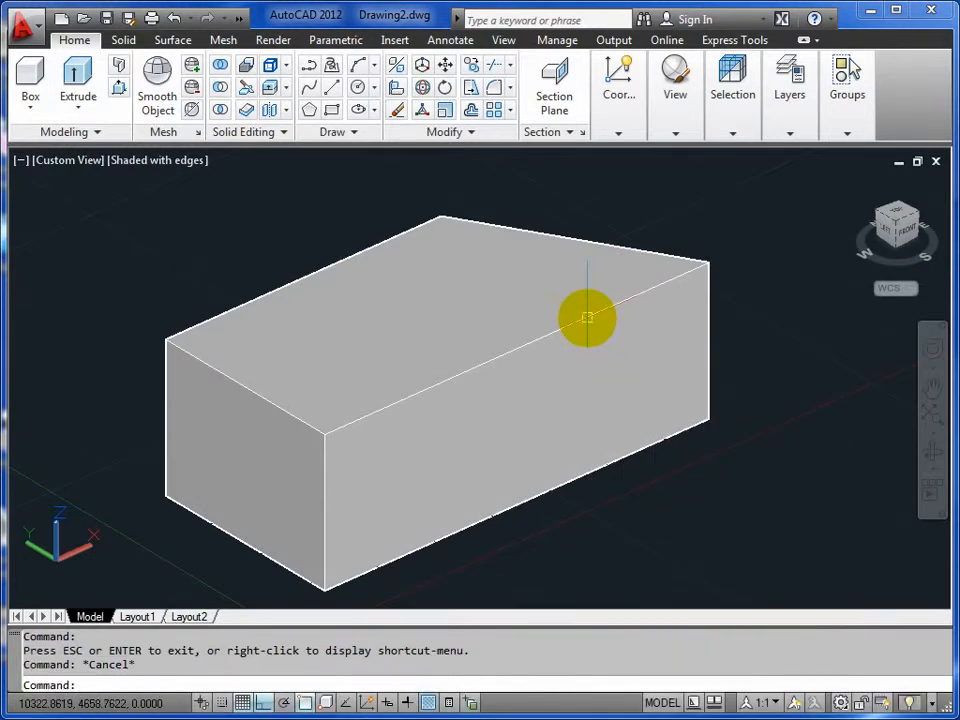
pyautogui.click(587, 317)
pyautogui.press('Escape')
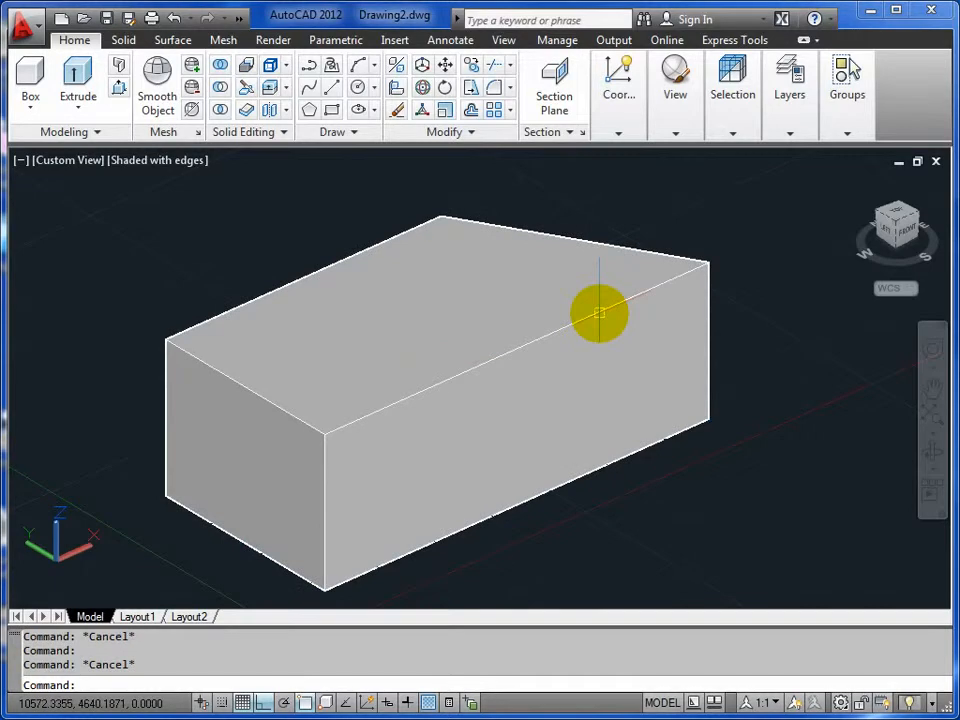
pyautogui.click(599, 313)
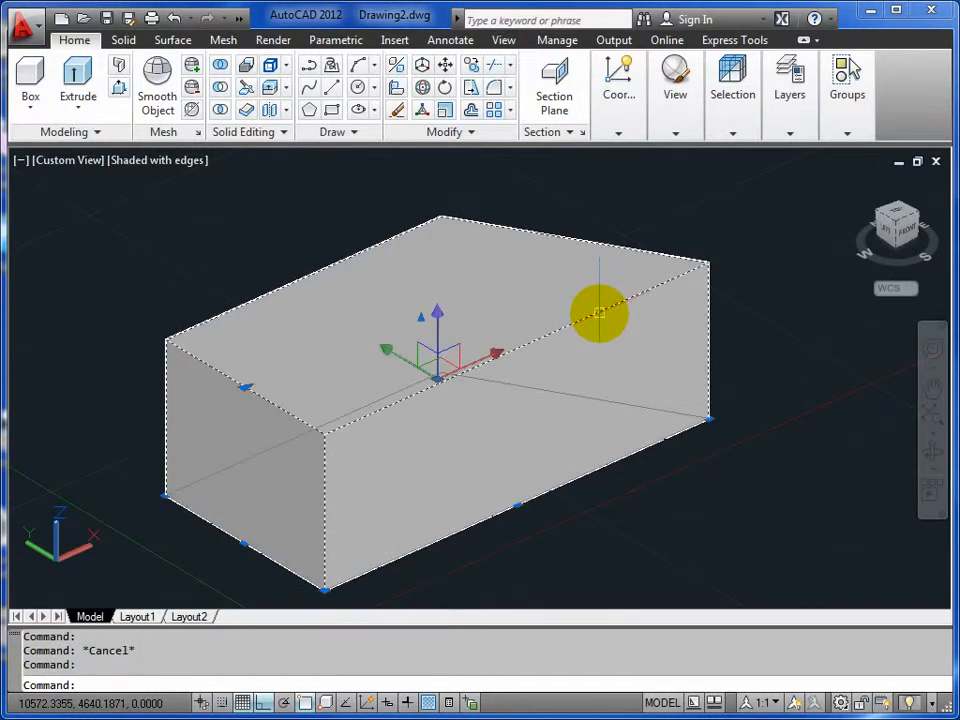
pyautogui.moveTo(534, 380); pyautogui.dragTo(587, 304, button='middle')
pyautogui.moveTo(440, 369); pyautogui.dragTo(437, 419, button='middle')
pyautogui.press('Escape')
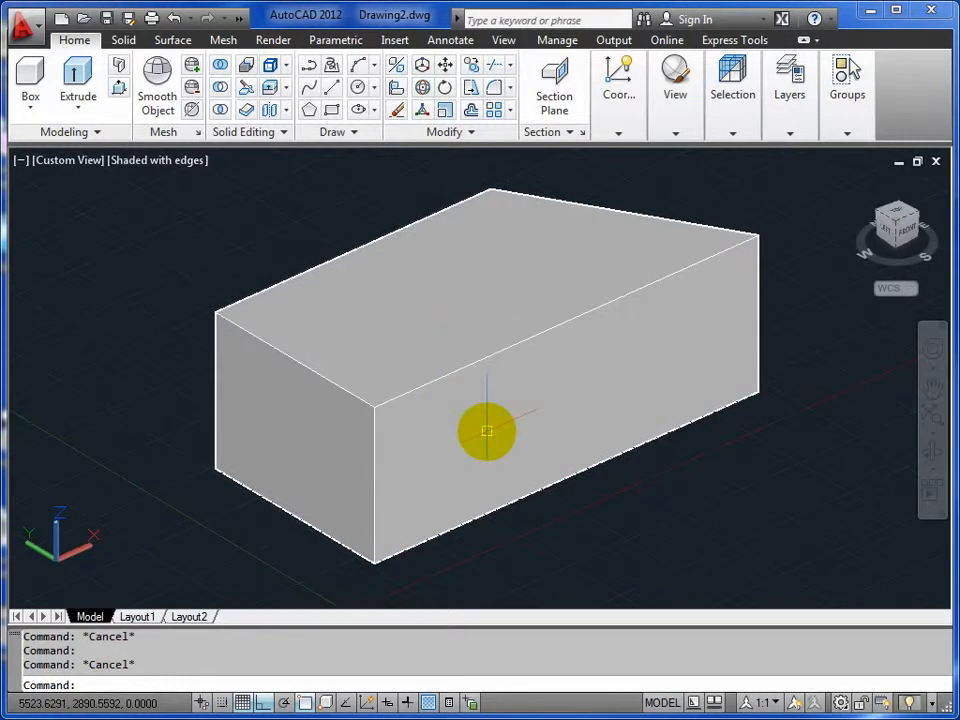
# - Explode the solid into separate faces and check the top face by selecting it on its own
pyautogui.press('Return')
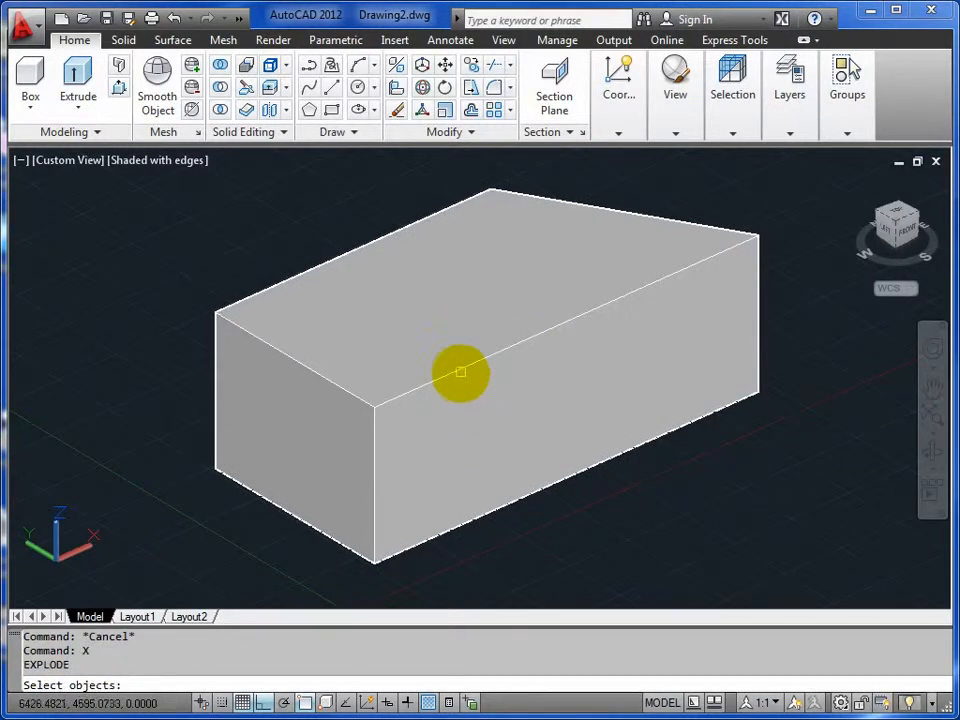
pyautogui.click(460, 369)
pyautogui.rightClick(481, 361)
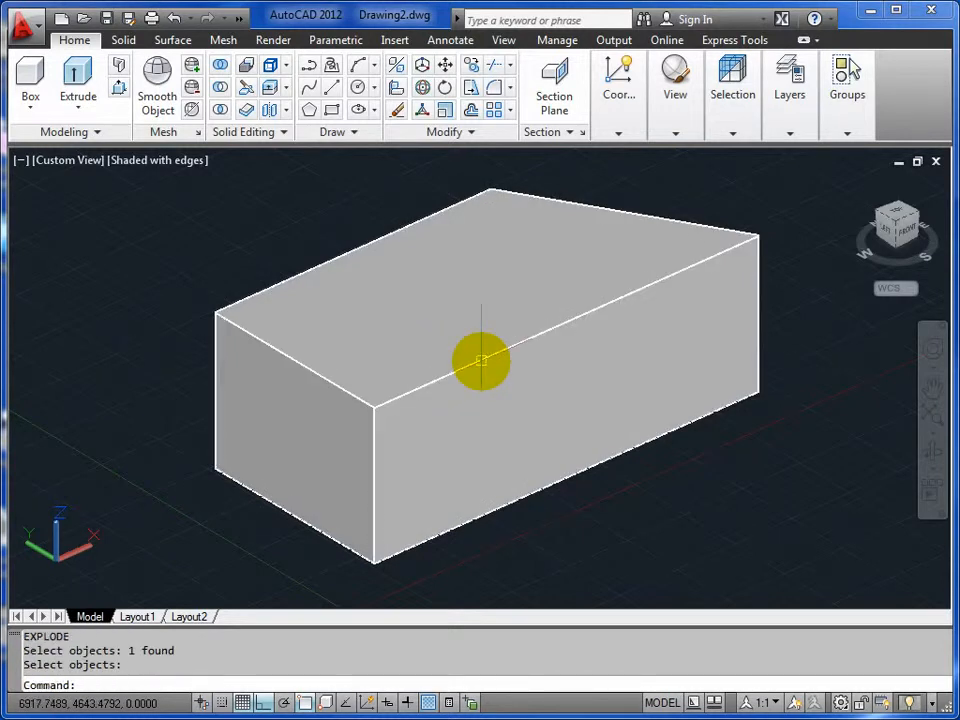
pyautogui.click(481, 361)
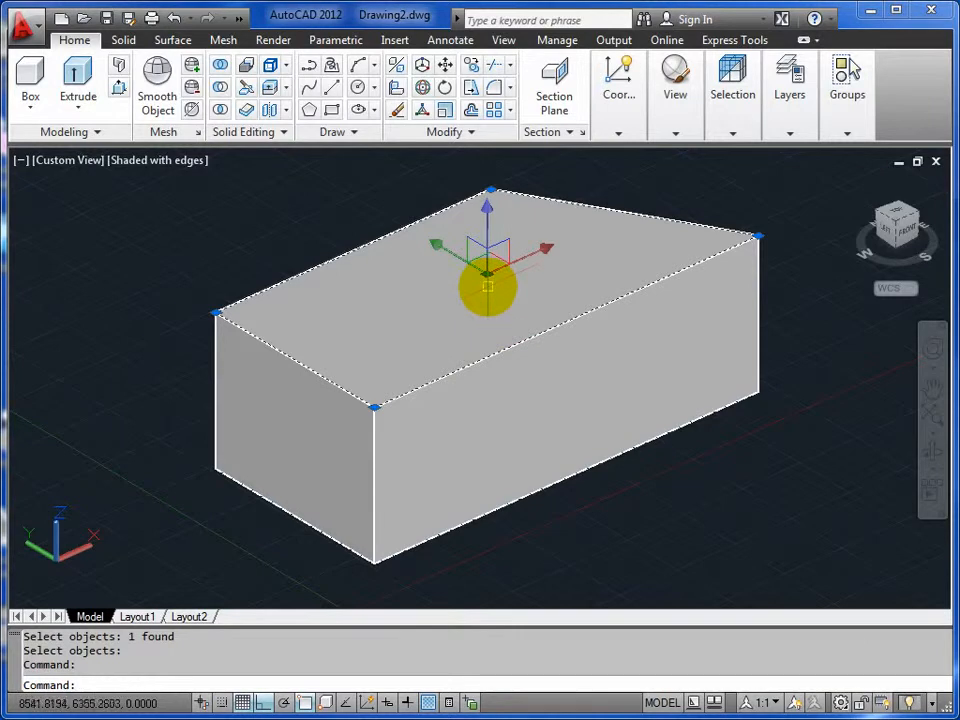
pyautogui.moveTo(463, 306); pyautogui.dragTo(432, 336, button='middle')
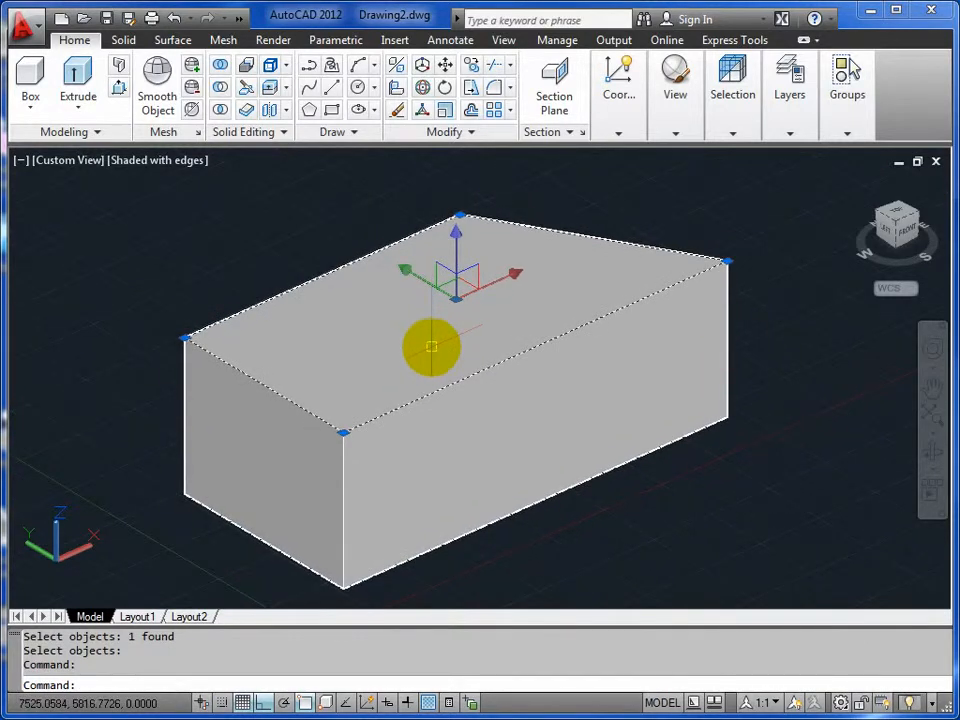
pyautogui.press('Escape')
pyautogui.press('Escape')
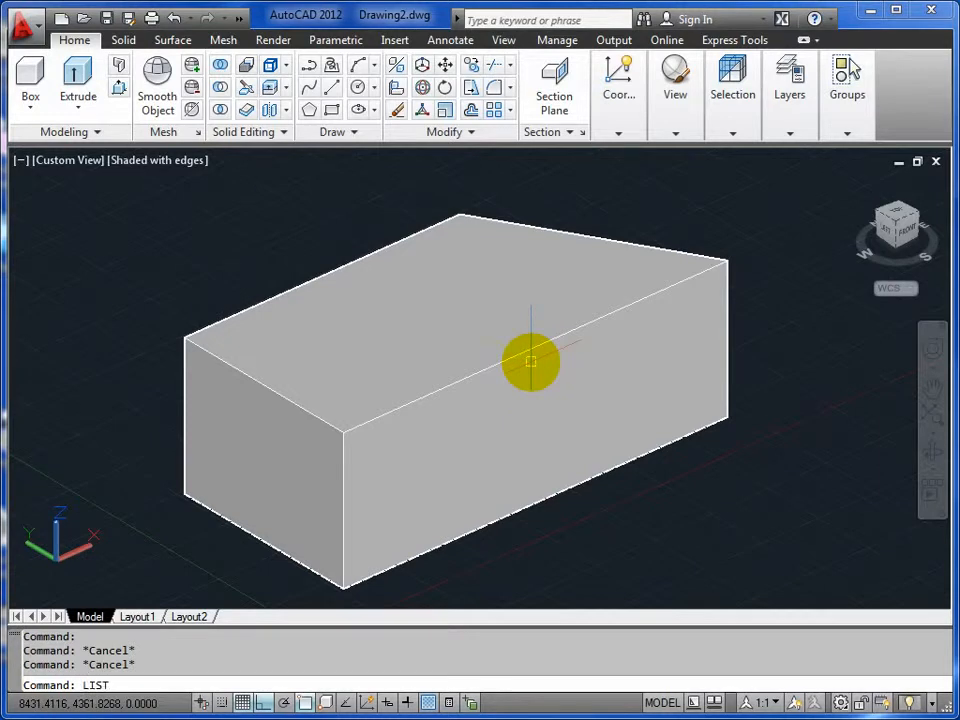
# - List the properties of the top face to check its object type, and close the listing
pyautogui.write('LIST')
pyautogui.press('Return')
pyautogui.click(455, 320)
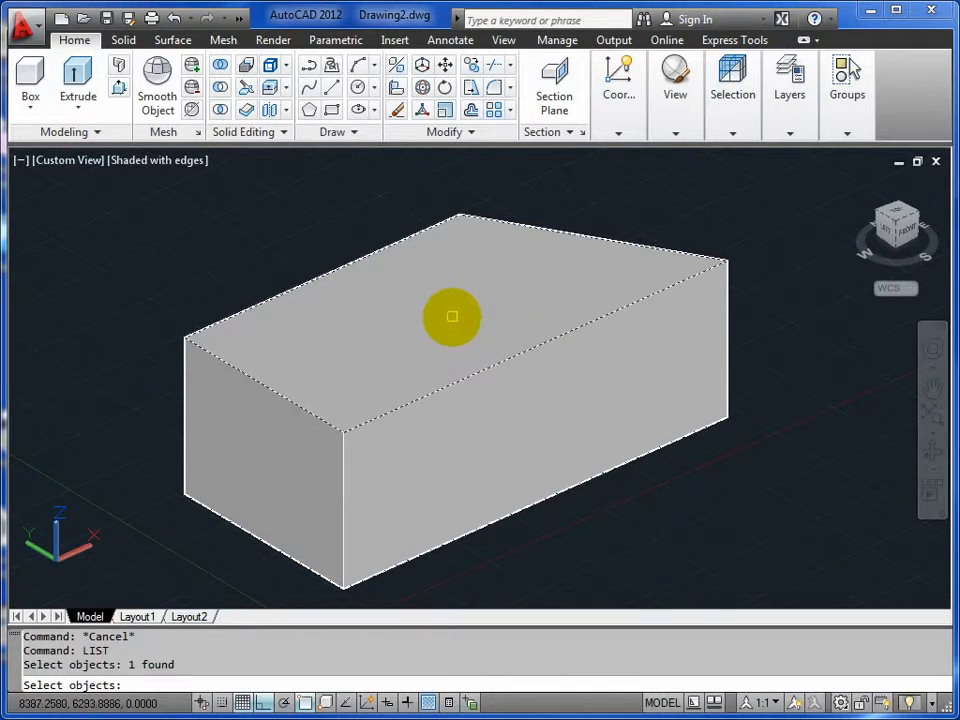
pyautogui.press('Return')
pyautogui.moveTo(75, 347); pyautogui.dragTo(469, 211)
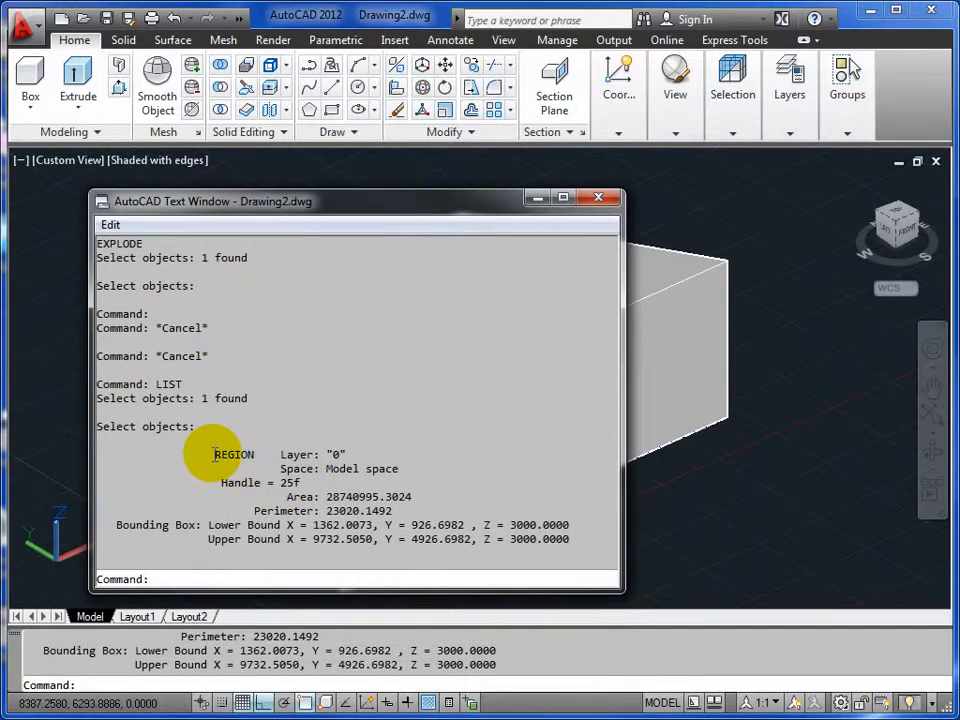
pyautogui.moveTo(214, 456); pyautogui.dragTo(252, 455)
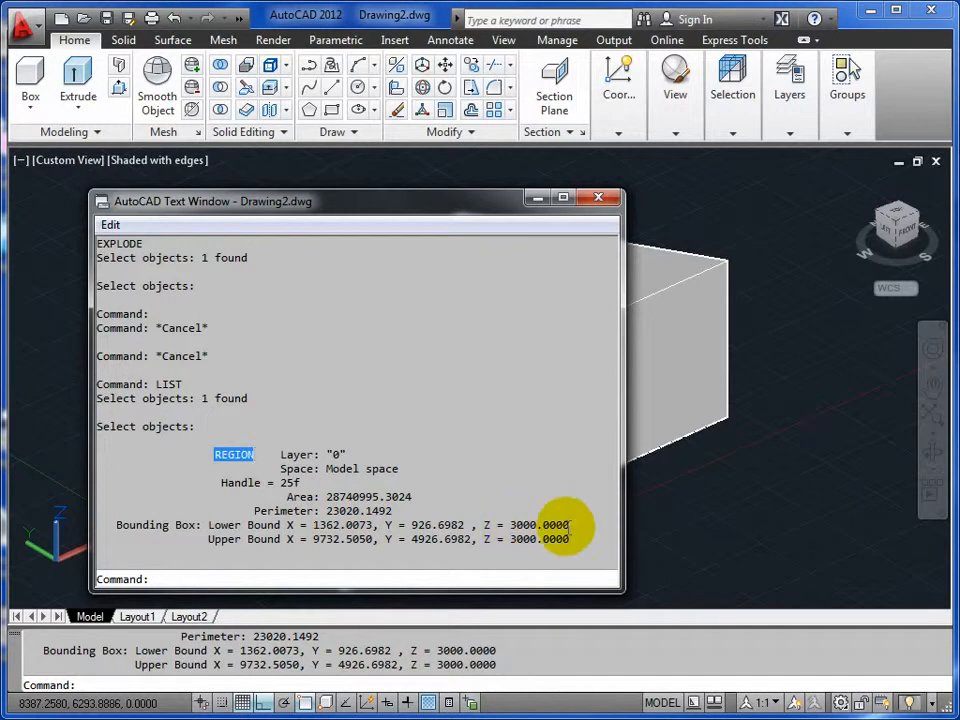
pyautogui.click(598, 200)
# - Delete the top face and look into the open box from above
pyautogui.click(452, 326)
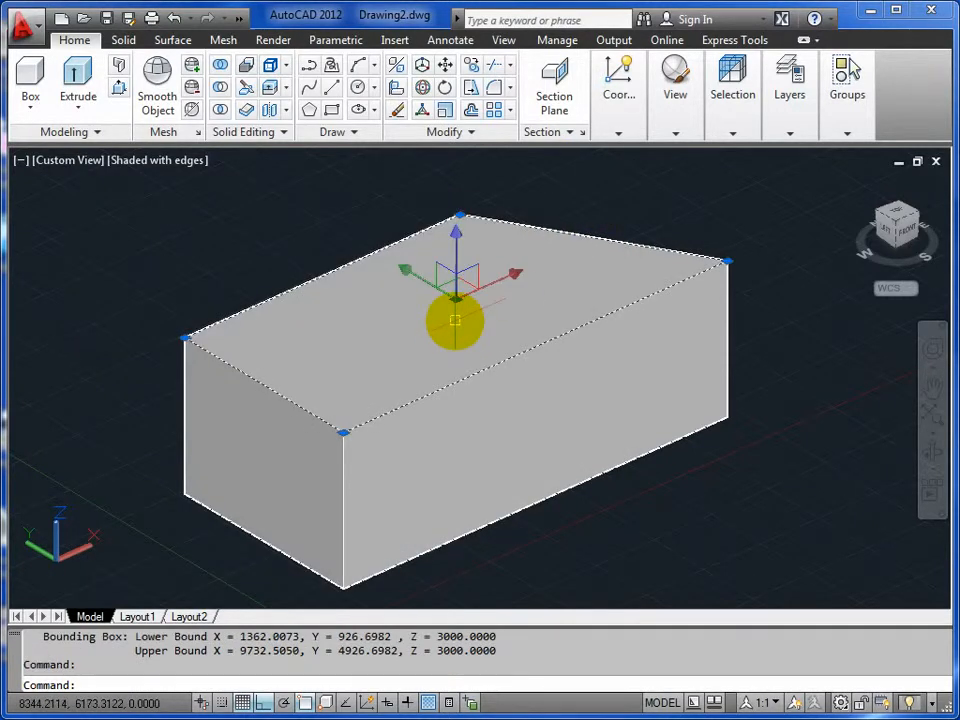
pyautogui.press('Delete')
pyautogui.click(932, 452)
pyautogui.moveTo(700, 430); pyautogui.dragTo(417, 387)
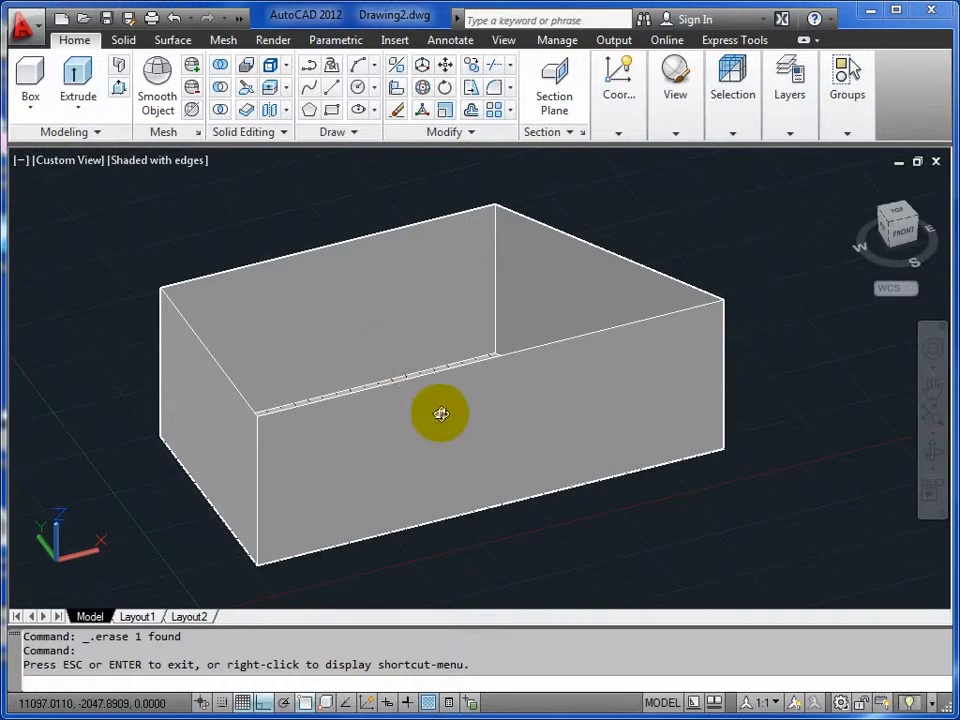
pyautogui.rightClick(472, 392)
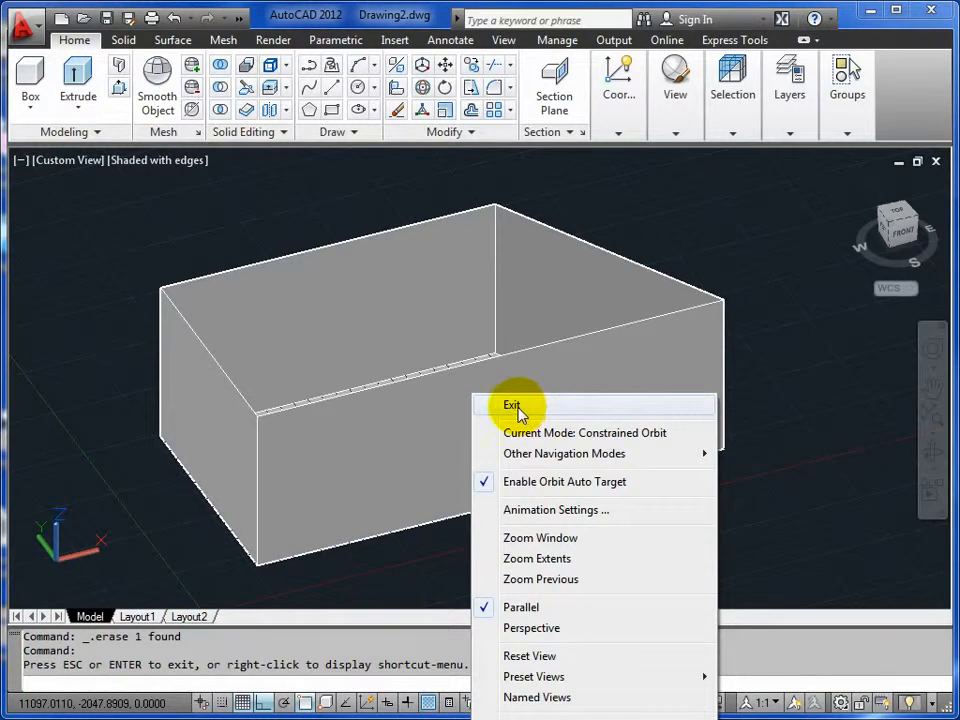
pyautogui.click(516, 406)
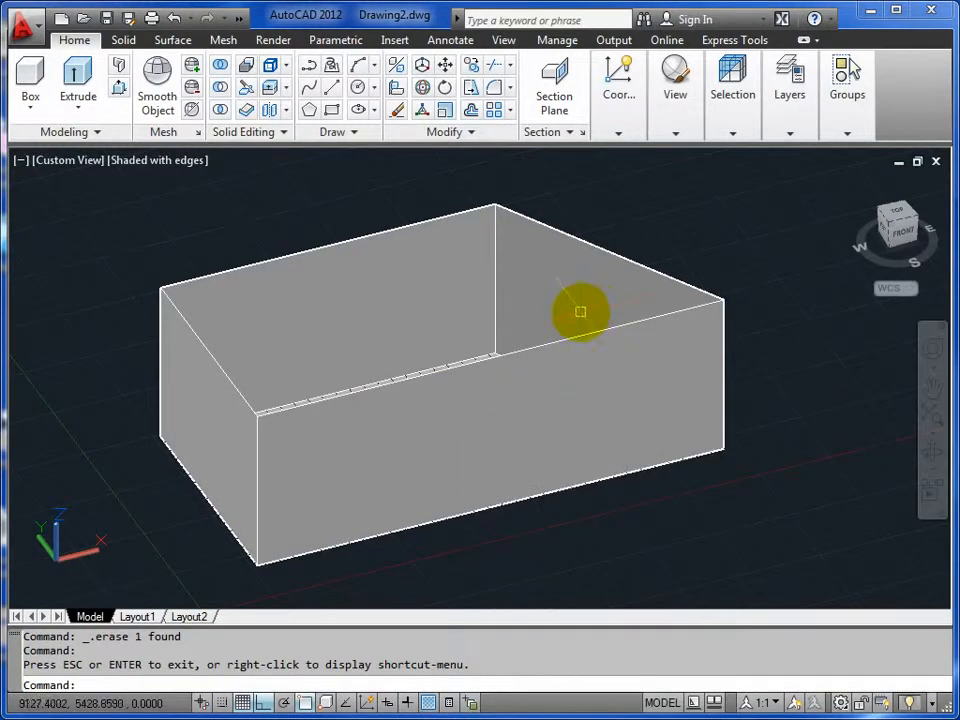
# - Explode the rear wall face into individual edges and check its upper edge by selecting it
pyautogui.write('x')
pyautogui.press('Return')
pyautogui.click(372, 243)
pyautogui.press('Return')
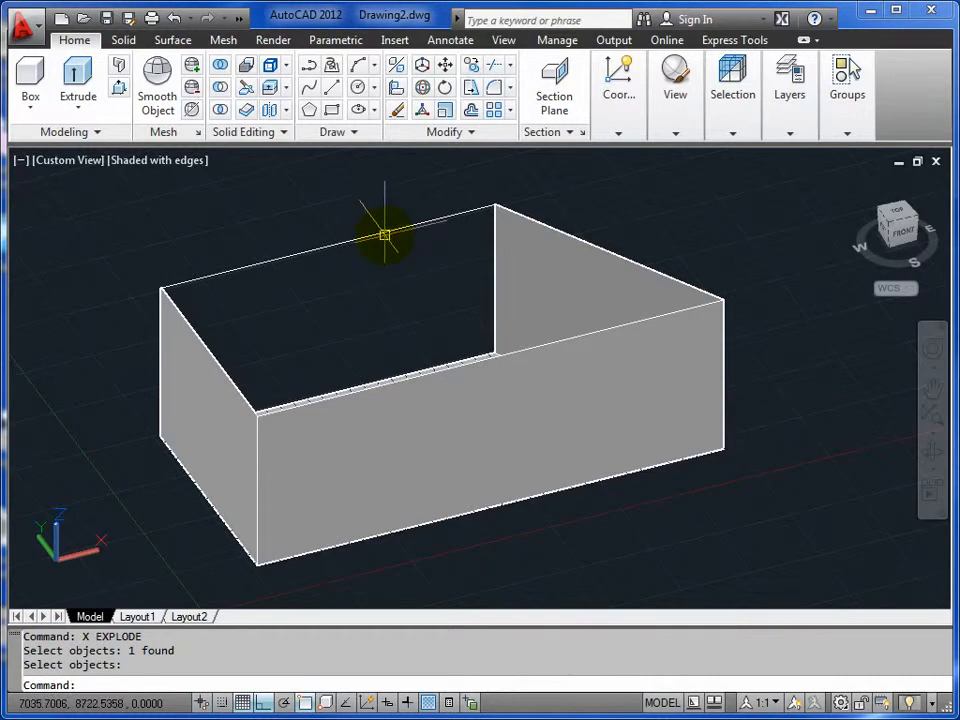
pyautogui.click(382, 230)
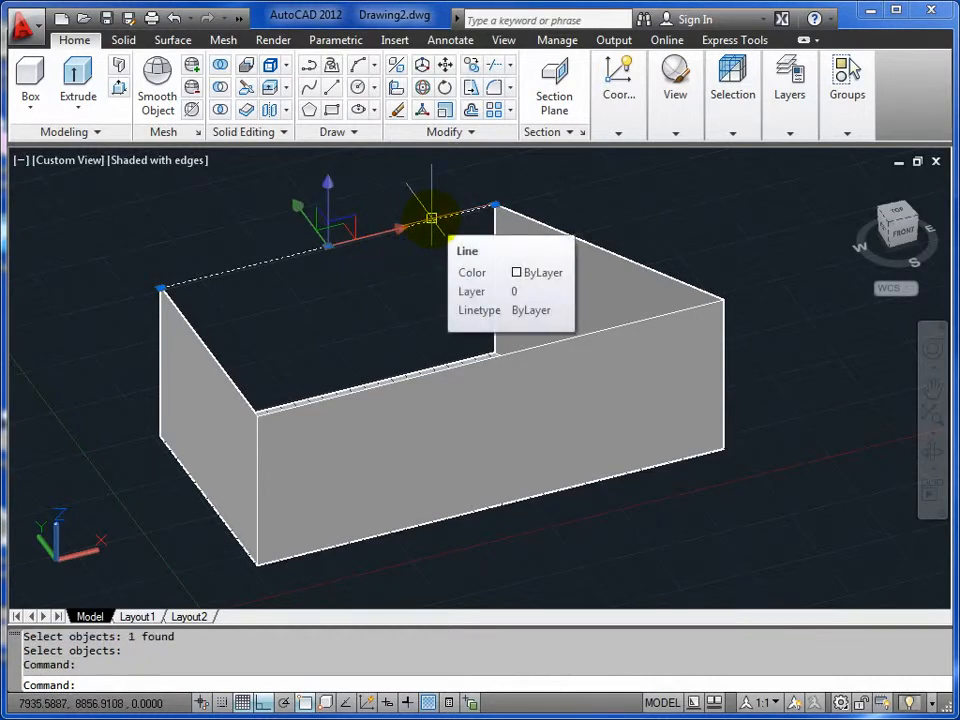
pyautogui.press('Escape')
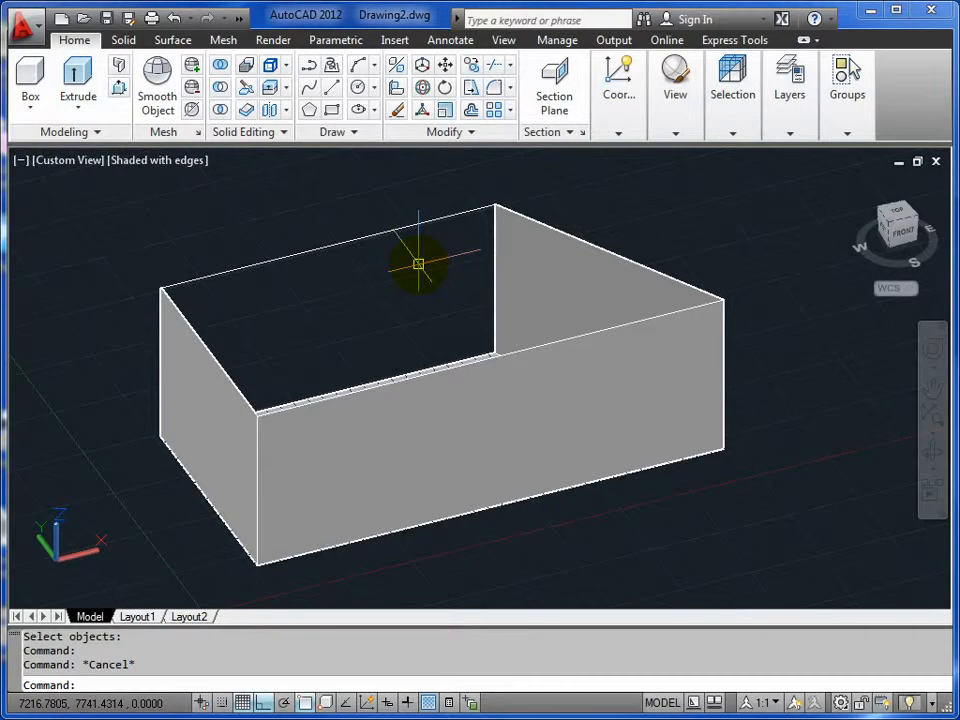
# - Open the drawing booleans.dwg from the 3.00 3D Introductory folder
pyautogui.click(84, 26)
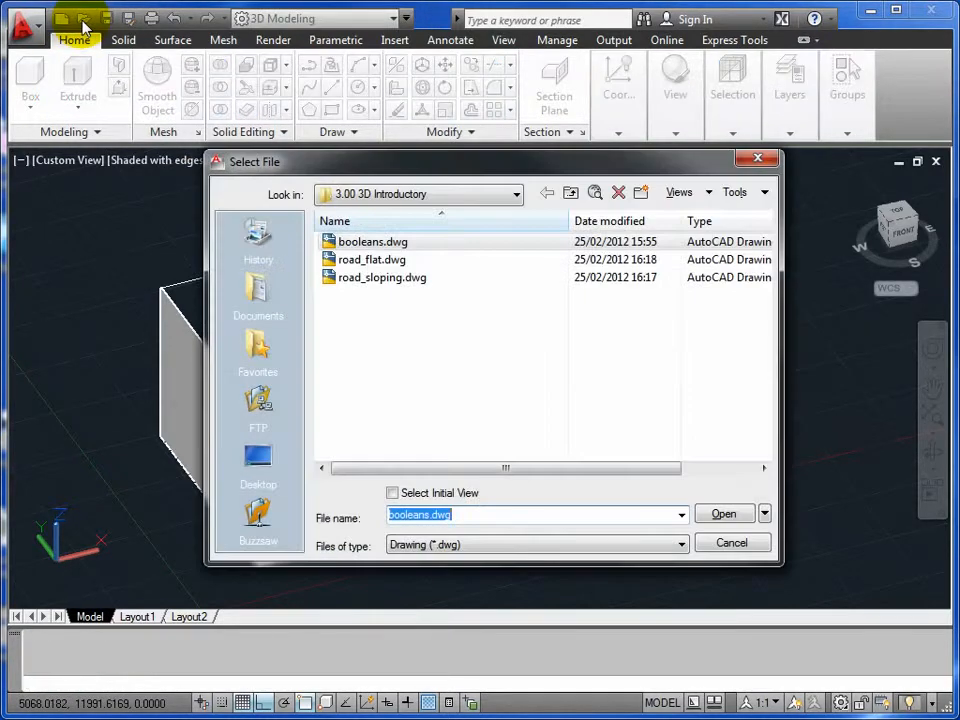
pyautogui.click(329, 245)
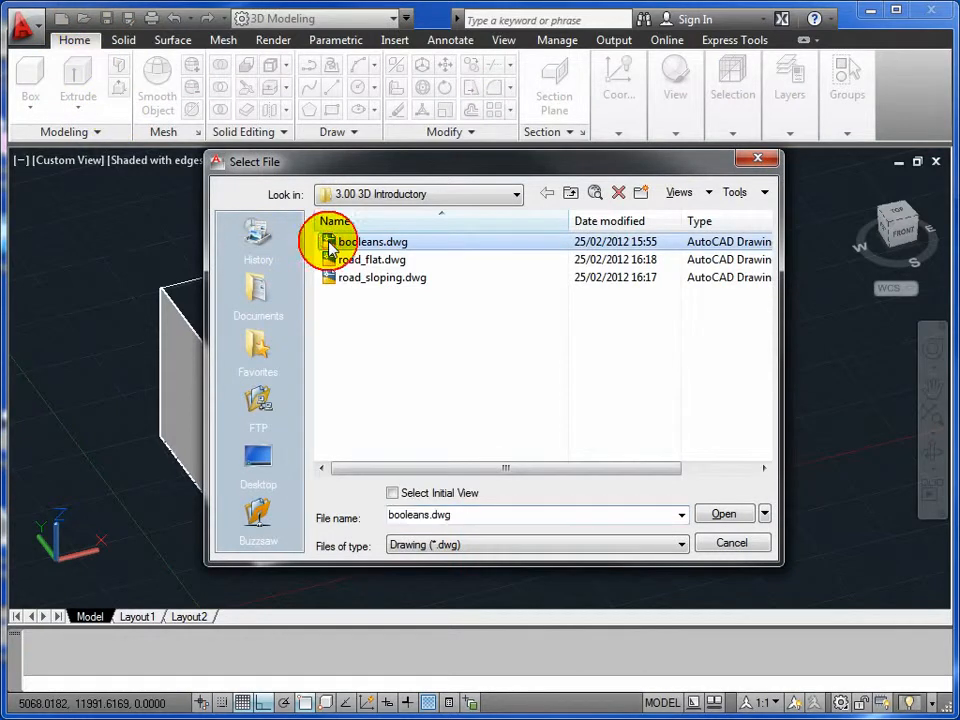
pyautogui.click(722, 514)
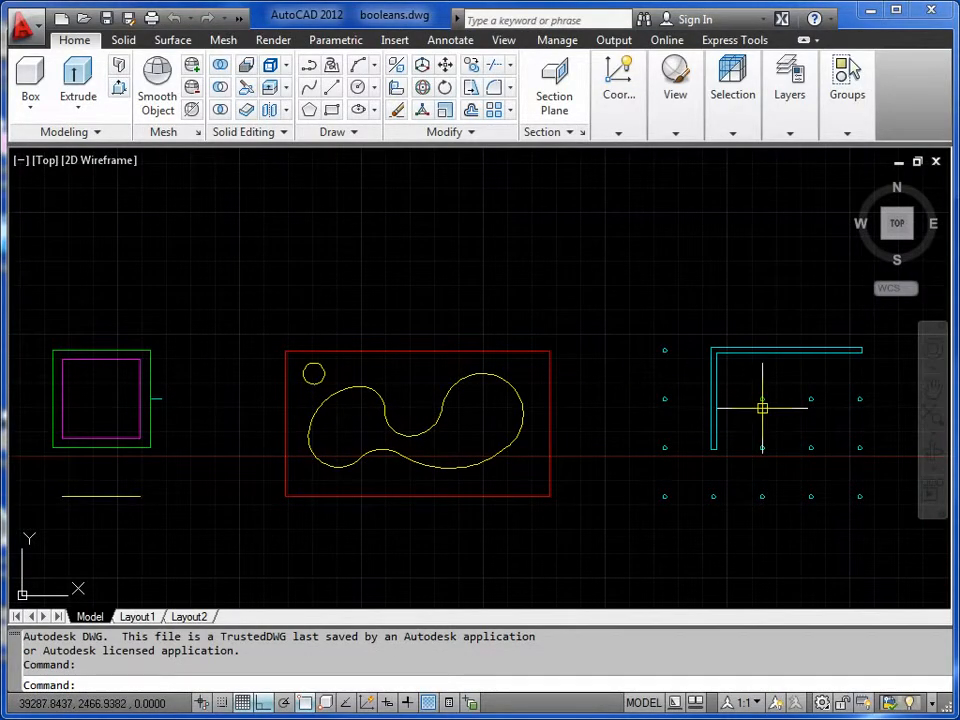
# - Examine the square outlines and the yellow arched profile in an angled 3D view
pyautogui.click(932, 455)
pyautogui.moveTo(600, 407)
pyautogui.mouseDown()
pyautogui.moveTo(552, 403)
pyautogui.moveTo(544, 334)
pyautogui.moveTo(553, 270)
pyautogui.moveTo(529, 280)
pyautogui.mouseUp()
pyautogui.moveTo(445, 274); pyautogui.dragTo(574, 284, button='middle')
pyautogui.scroll(4, 296, 296)
pyautogui.moveTo(317, 269); pyautogui.dragTo(331, 325, button='middle')
pyautogui.scroll(1, 332, 332)
pyautogui.scroll(1, 332, 333)
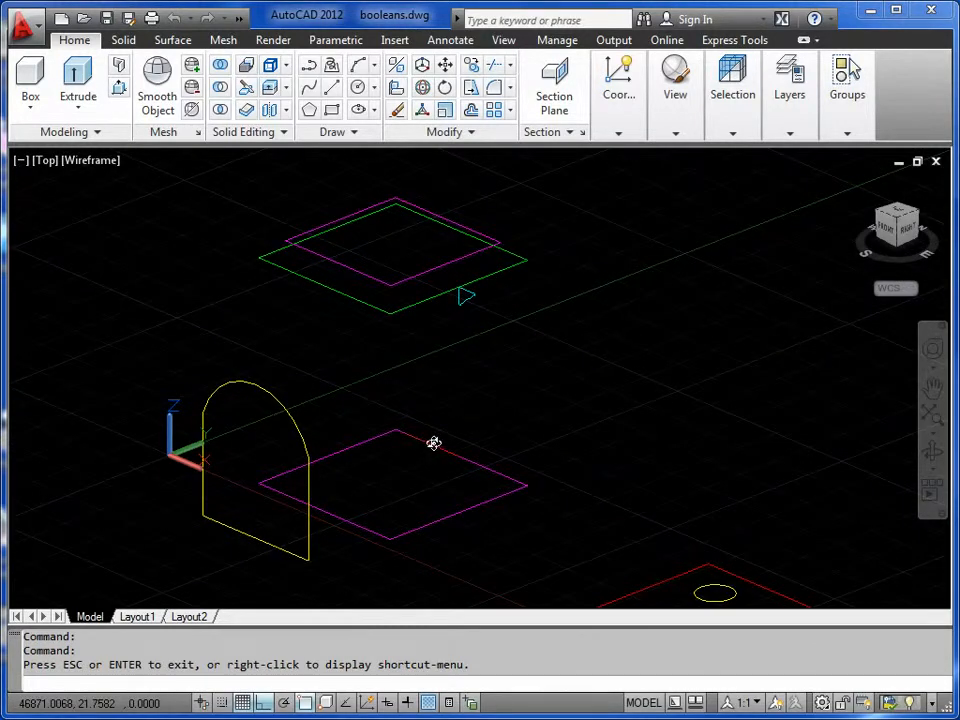
pyautogui.rightClick(352, 426)
pyautogui.click(396, 437)
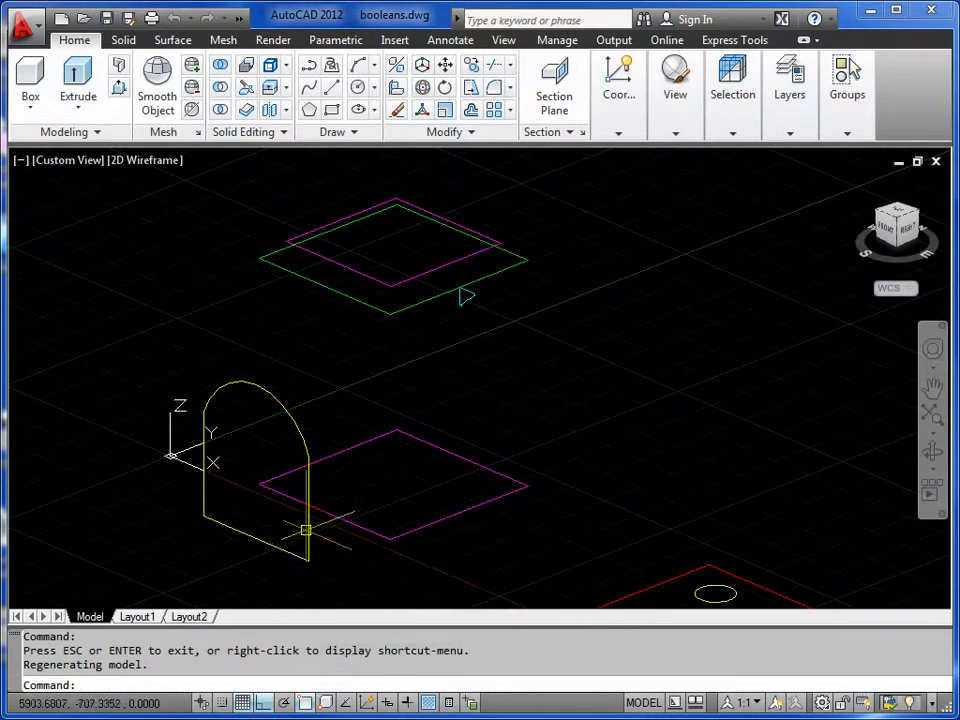
# - Extrude the lower magenta square up to the corner of the upper magenta square, 7000 high
pyautogui.moveTo(356, 480)
pyautogui.mouseDown(button='middle')
pyautogui.moveTo(334, 478)
pyautogui.moveTo(317, 454)
pyautogui.mouseUp(button='middle')
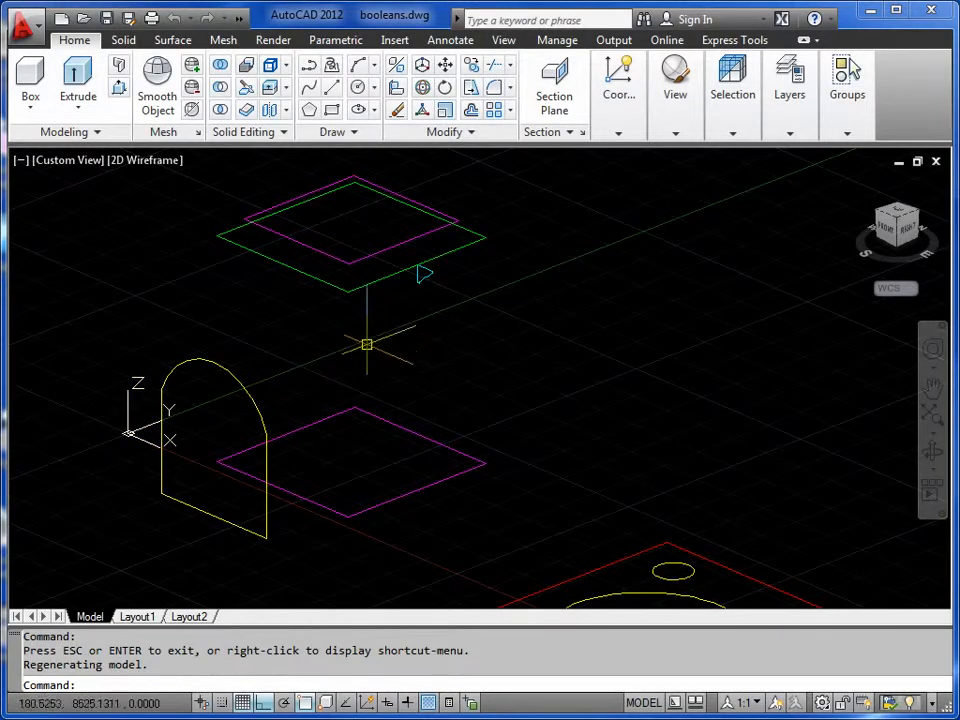
pyautogui.moveTo(371, 343); pyautogui.dragTo(409, 356, button='middle')
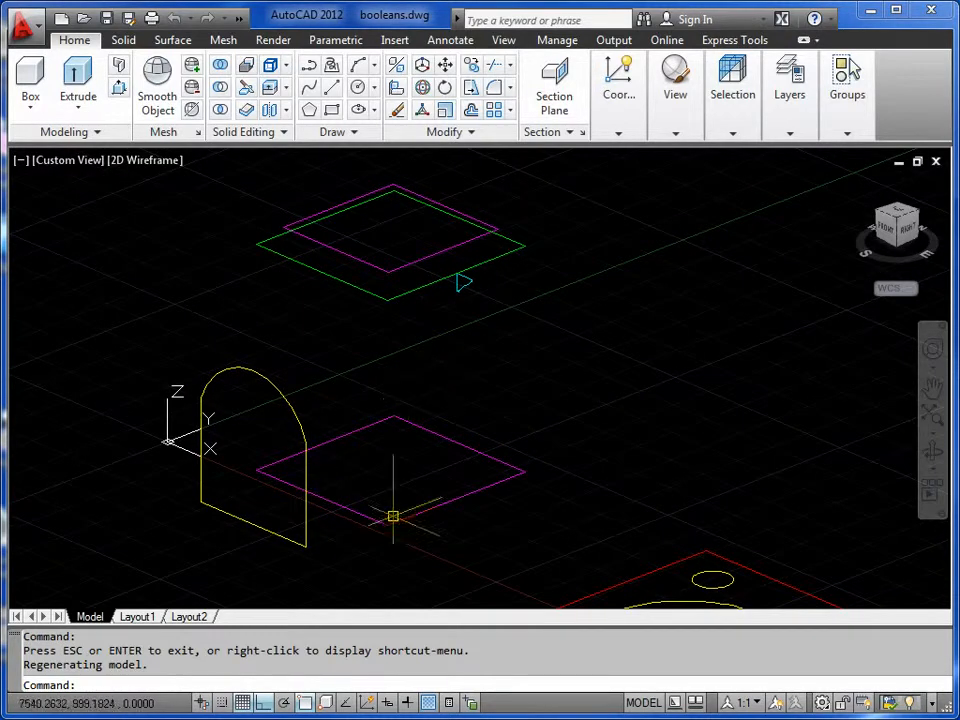
pyautogui.moveTo(451, 440)
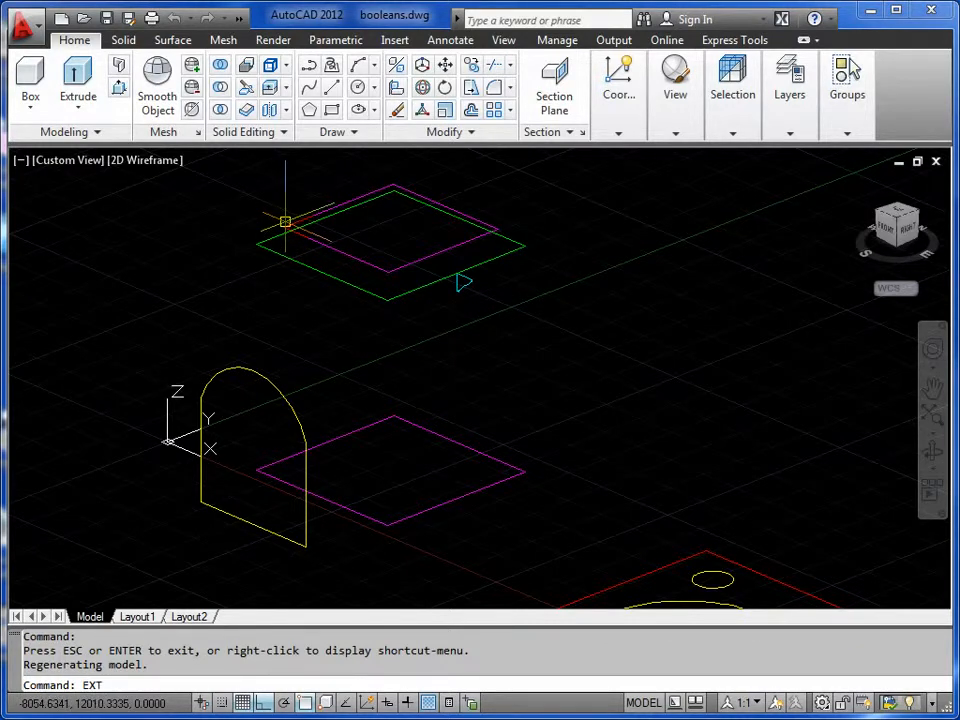
pyautogui.press('Return')
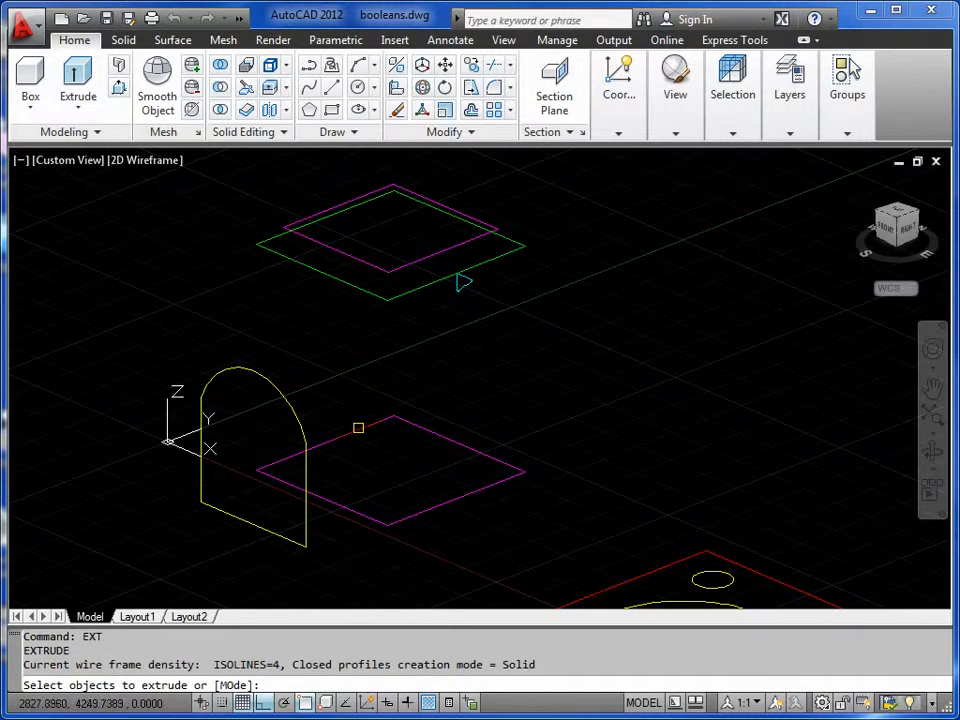
pyautogui.click(358, 429)
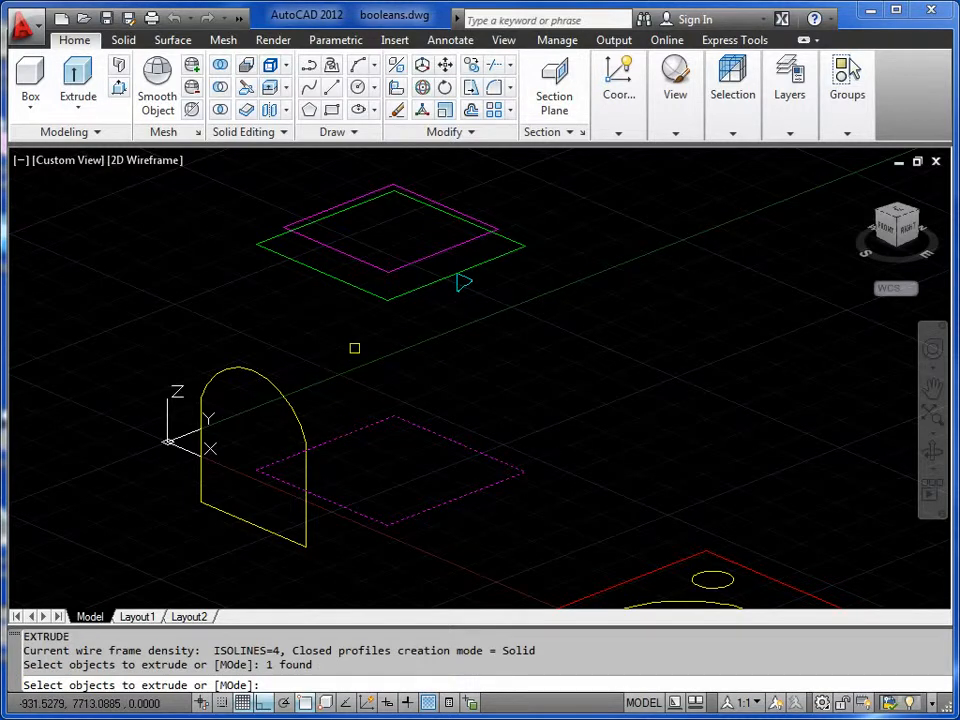
pyautogui.press('Return')
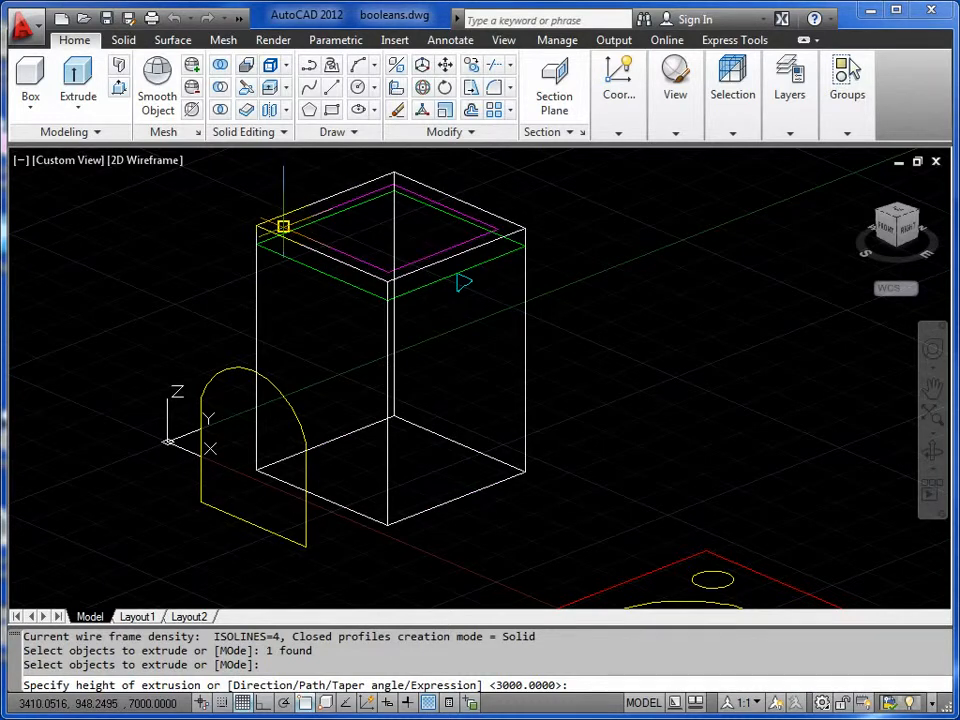
pyautogui.scroll(3, 283, 226)
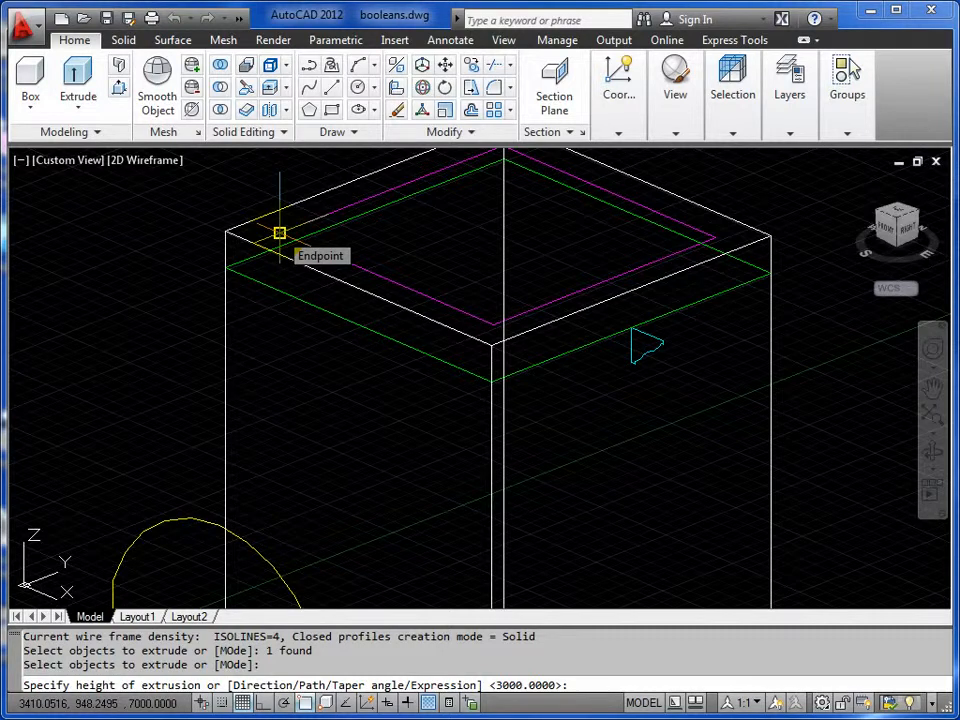
pyautogui.click(279, 232)
pyautogui.scroll(-3, 383, 298)
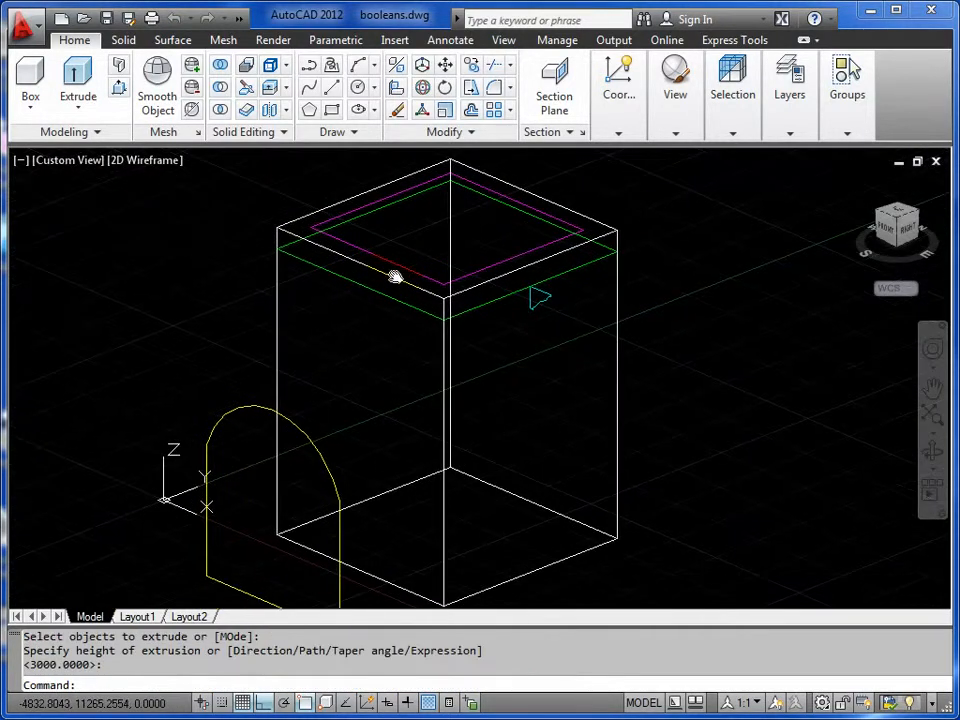
# - View the extruded box in the Shaded with edges visual style, then in X-ray
pyautogui.click(133, 161)
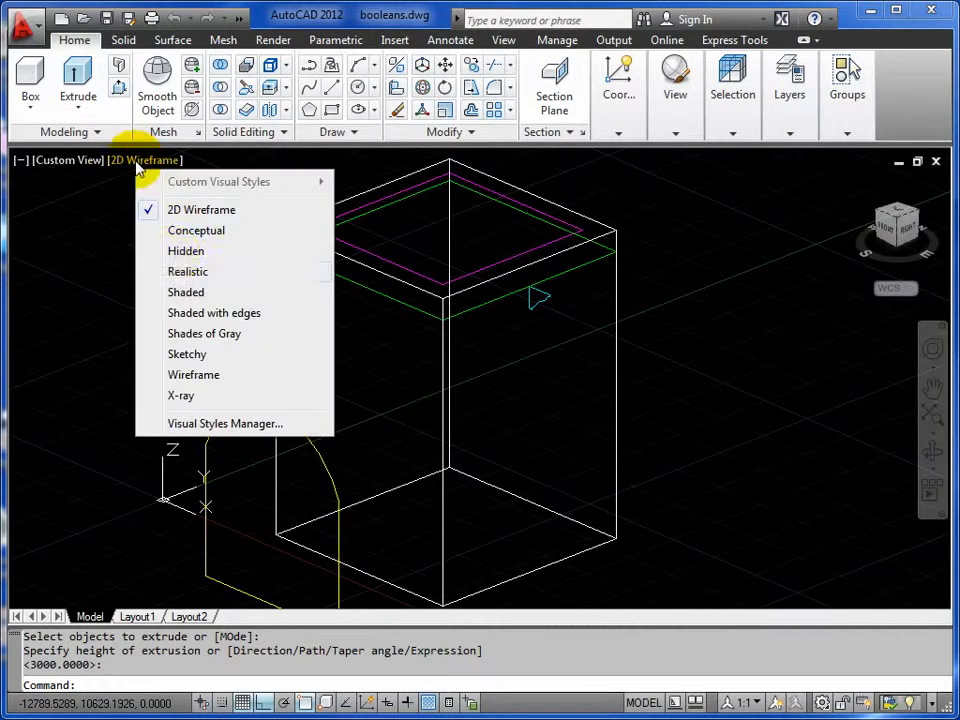
pyautogui.click(176, 312)
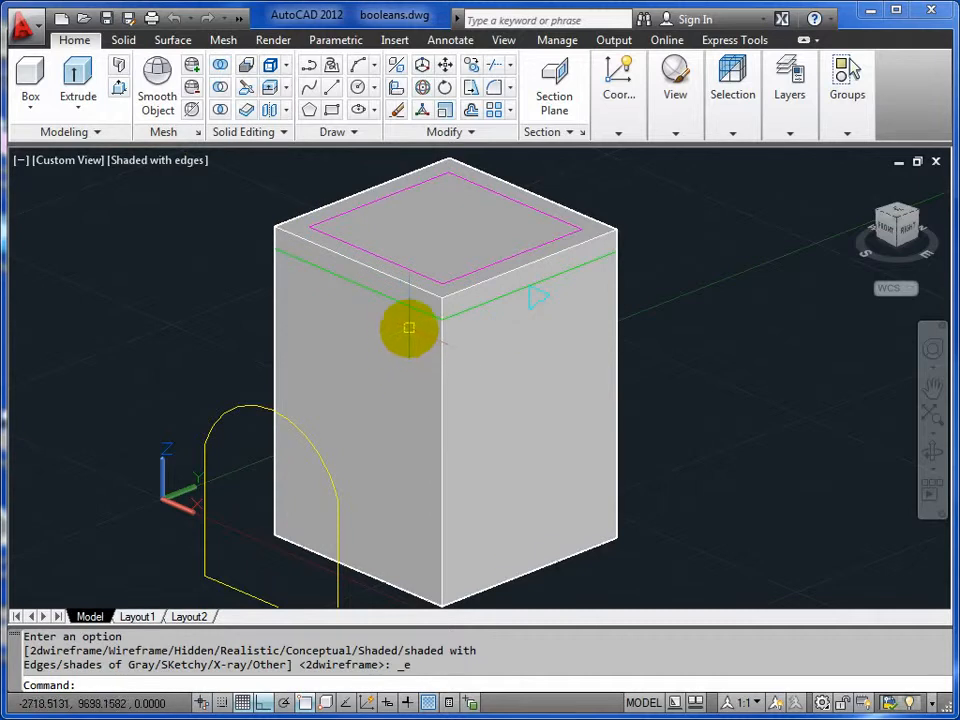
pyautogui.click(156, 163)
pyautogui.click(209, 396)
pyautogui.moveTo(326, 270); pyautogui.dragTo(311, 272, button='middle')
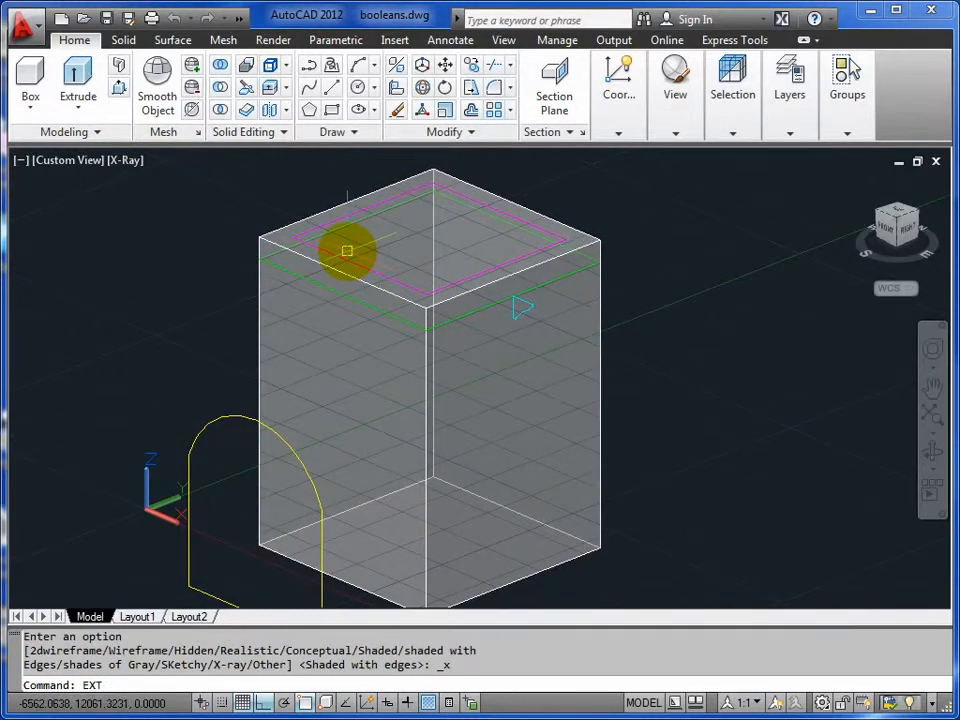
pyautogui.press('Return')
pyautogui.click(358, 265)
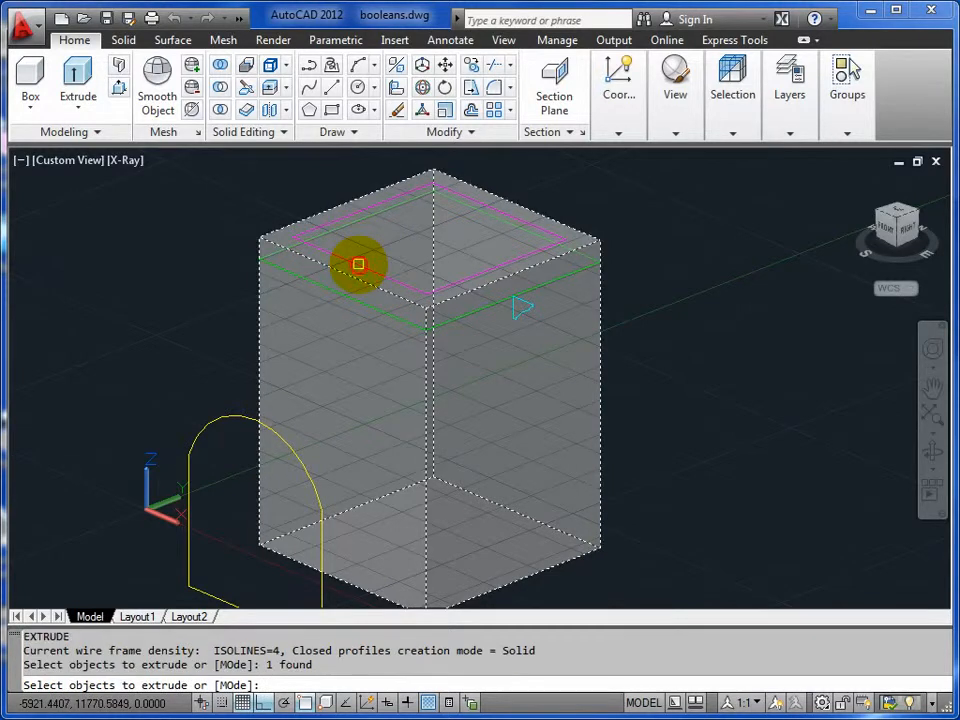
pyautogui.click(358, 265)
pyautogui.press('Escape')
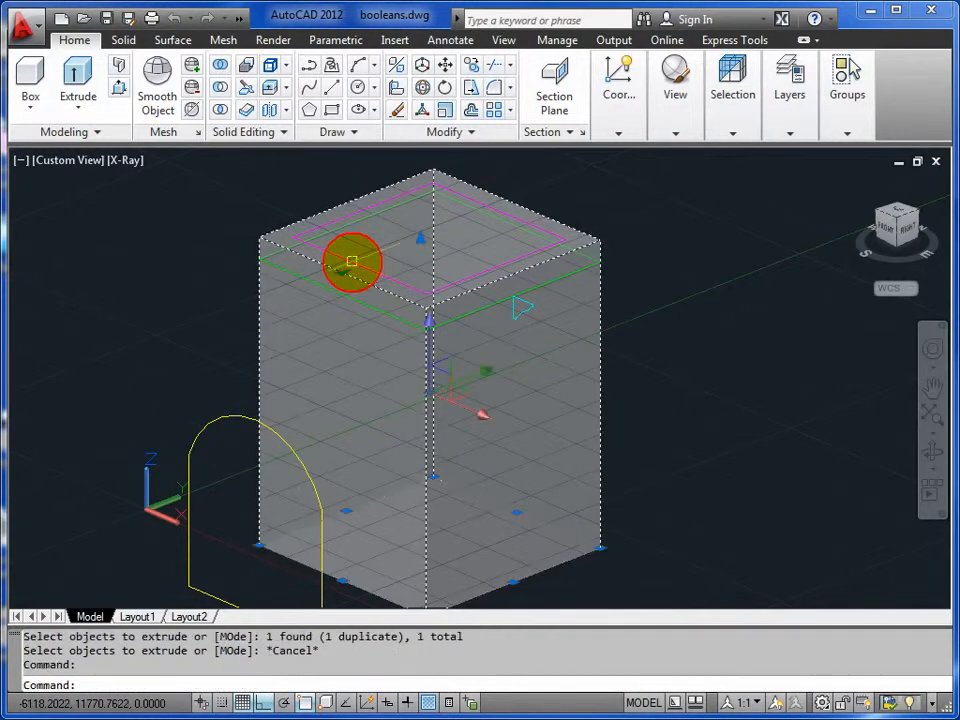
pyautogui.press('Escape')
# - Switch to the 2D Wireframe visual style and extrude the upper magenta square by -1000
pyautogui.click(126, 160)
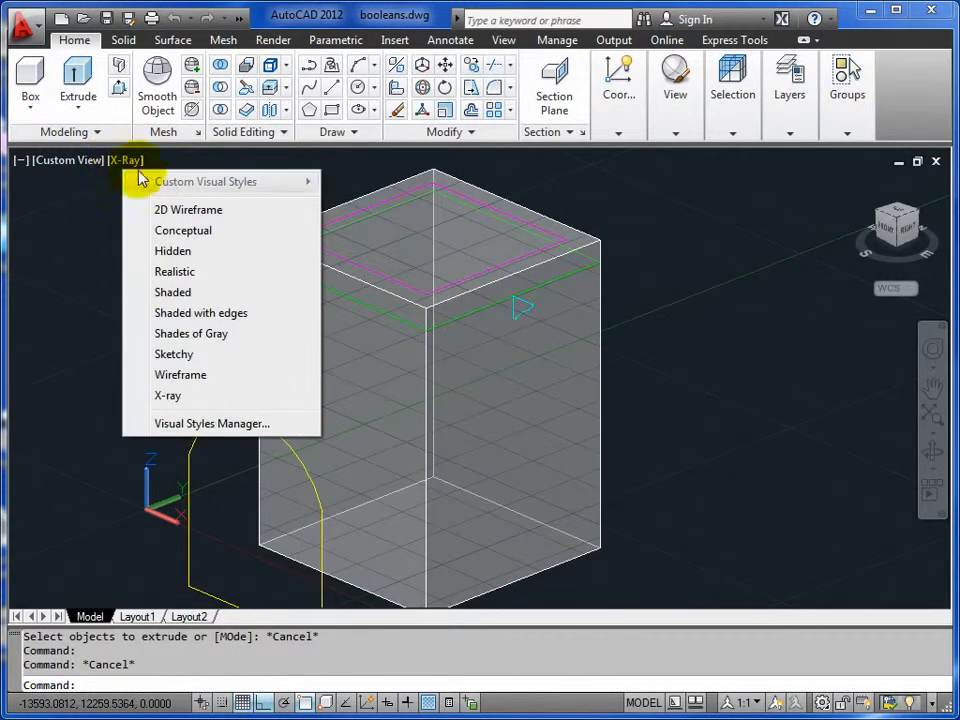
pyautogui.click(171, 209)
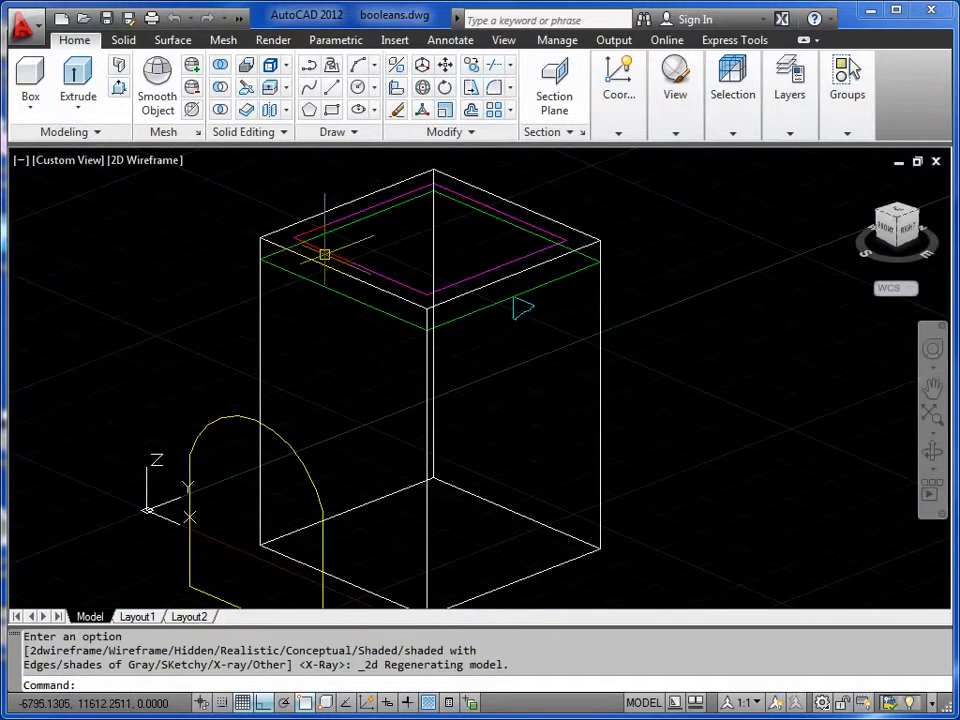
pyautogui.press('Return')
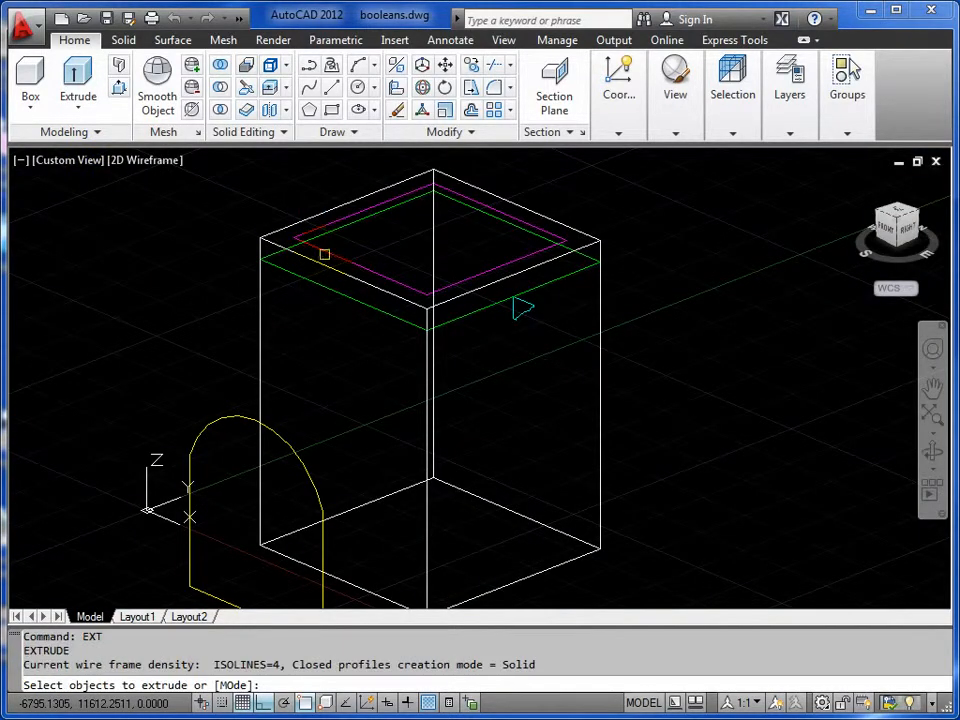
pyautogui.click(341, 258)
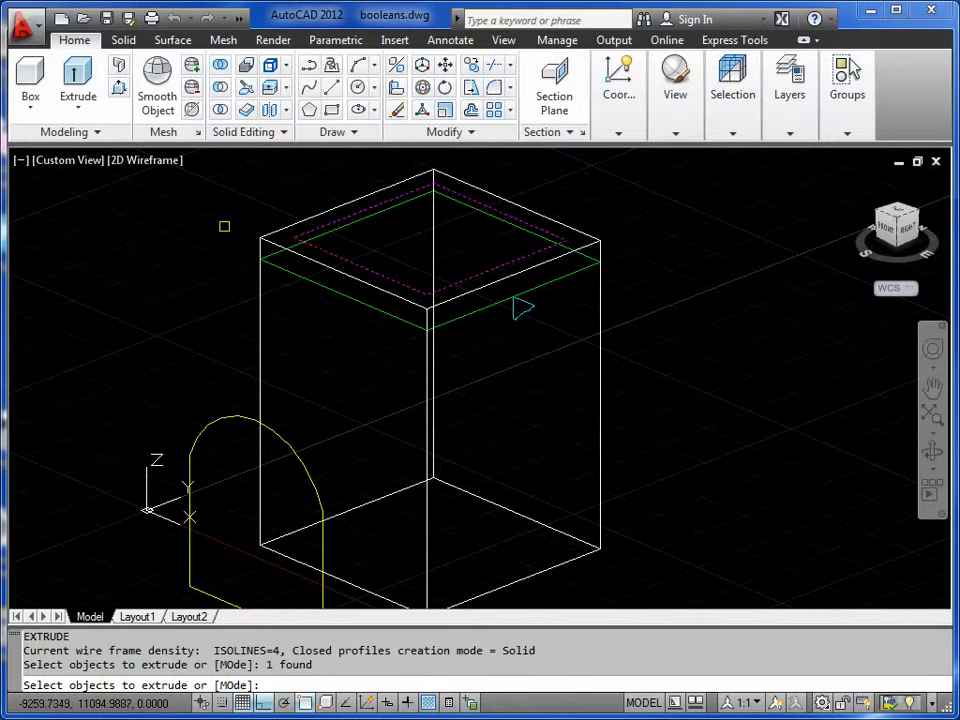
pyautogui.press('Return')
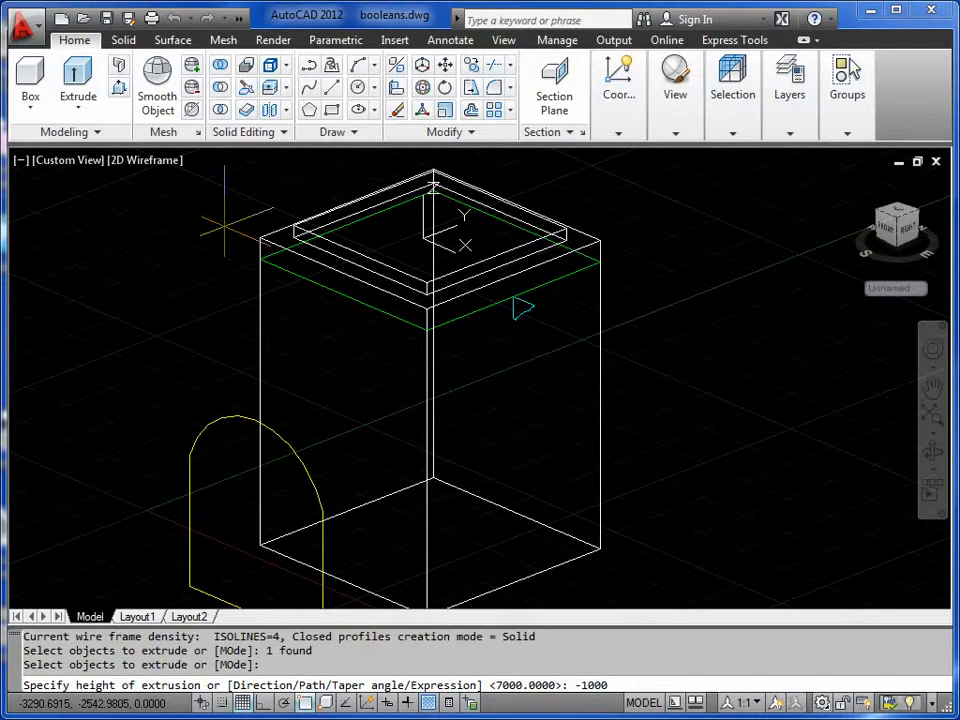
pyautogui.press('Return')
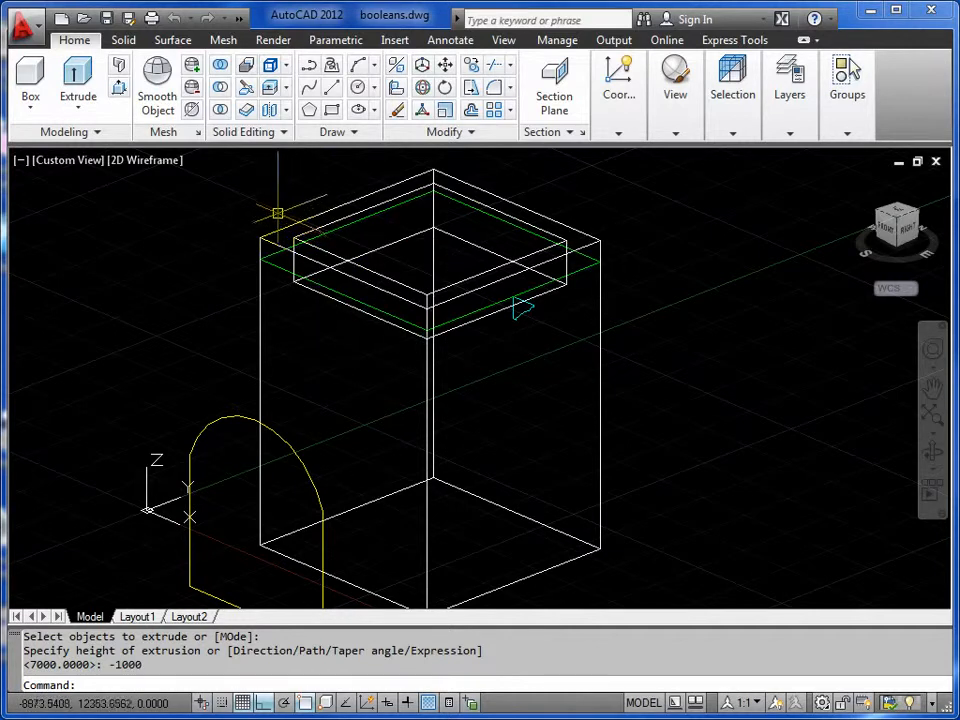
# - Display the two overlapping boxes in the X-ray visual style and look at them from a higher angle
pyautogui.click(157, 166)
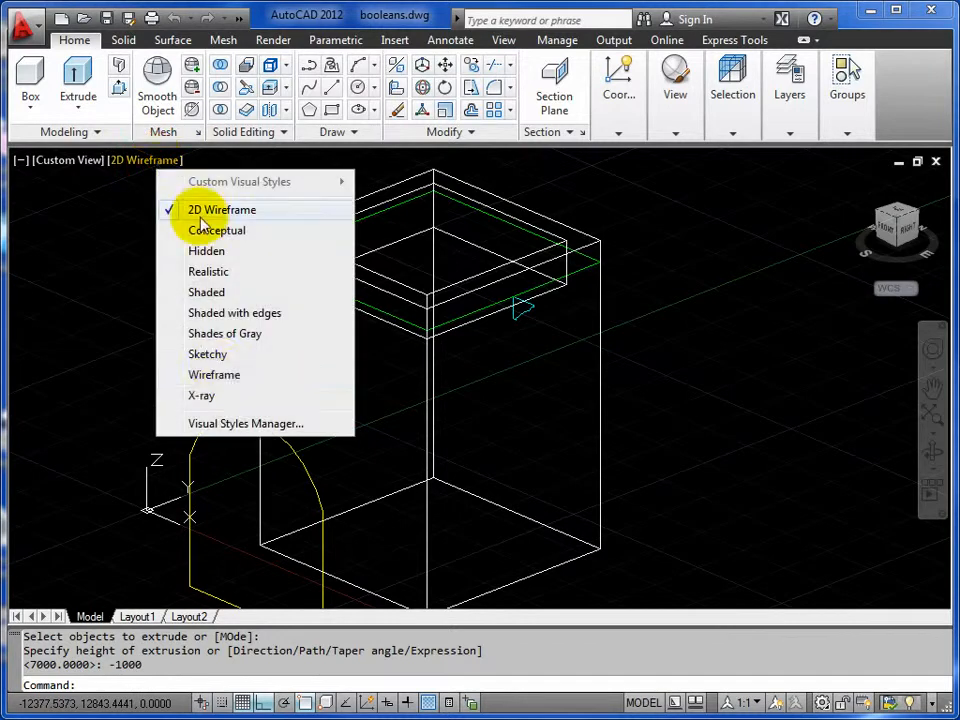
pyautogui.click(214, 393)
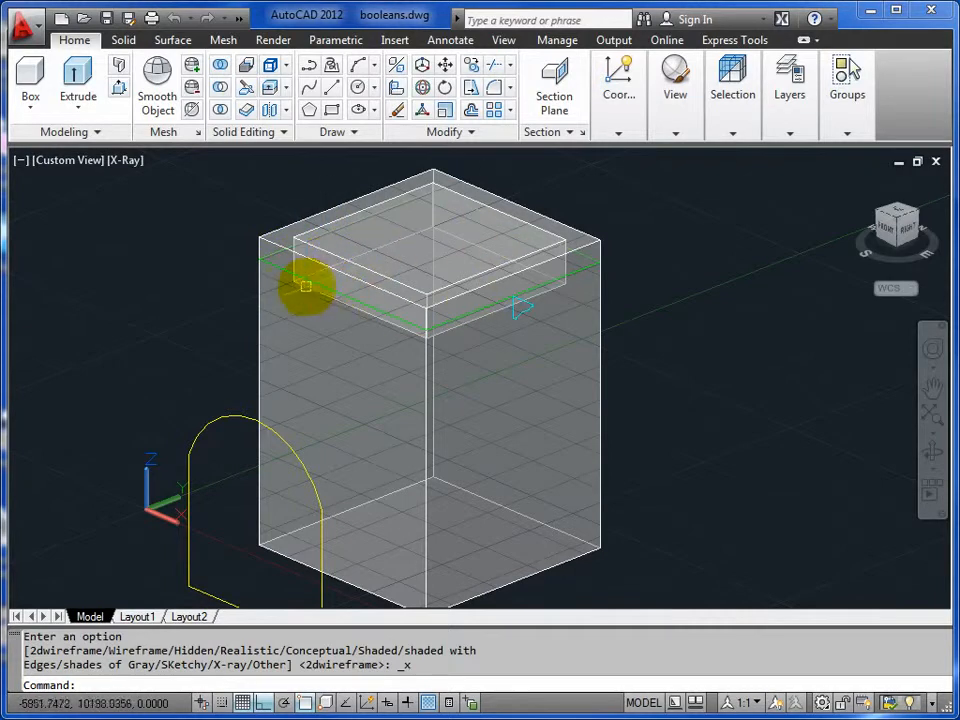
pyautogui.click(930, 452)
pyautogui.moveTo(476, 336); pyautogui.dragTo(445, 288)
pyautogui.rightClick(445, 288)
pyautogui.click(485, 300)
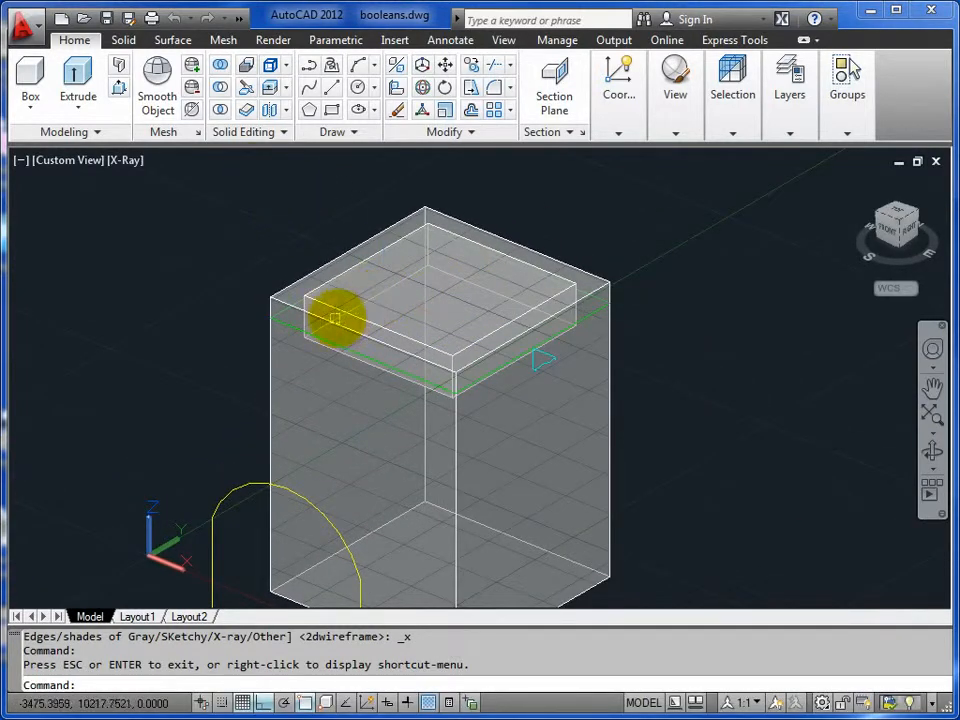
# - Subtract the small upper box from the large box to cut a recess in its top
pyautogui.click(221, 91)
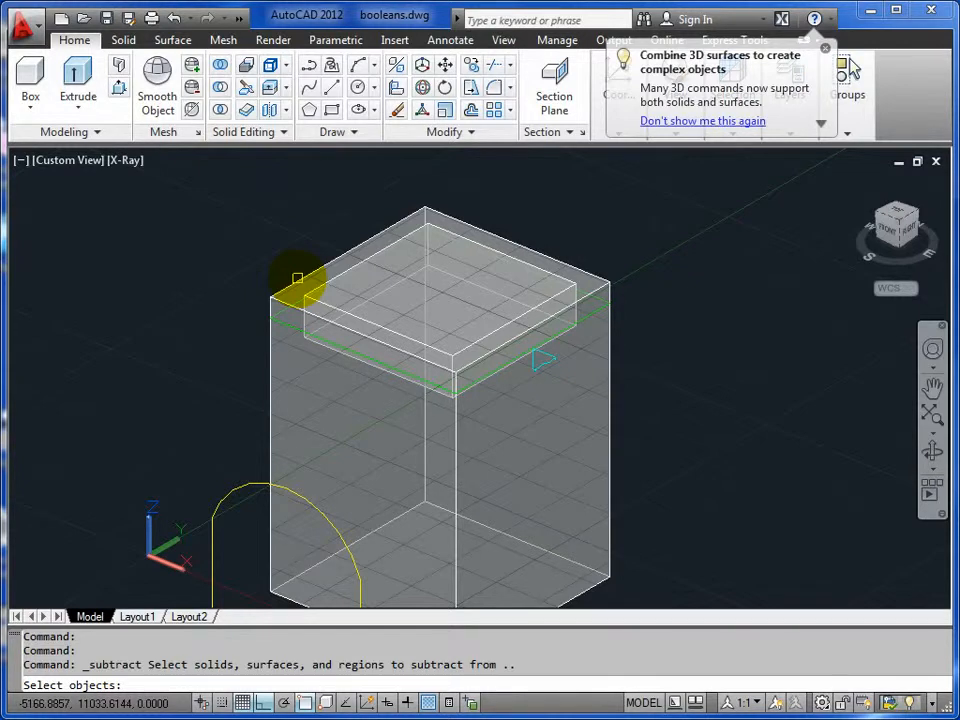
pyautogui.click(297, 279)
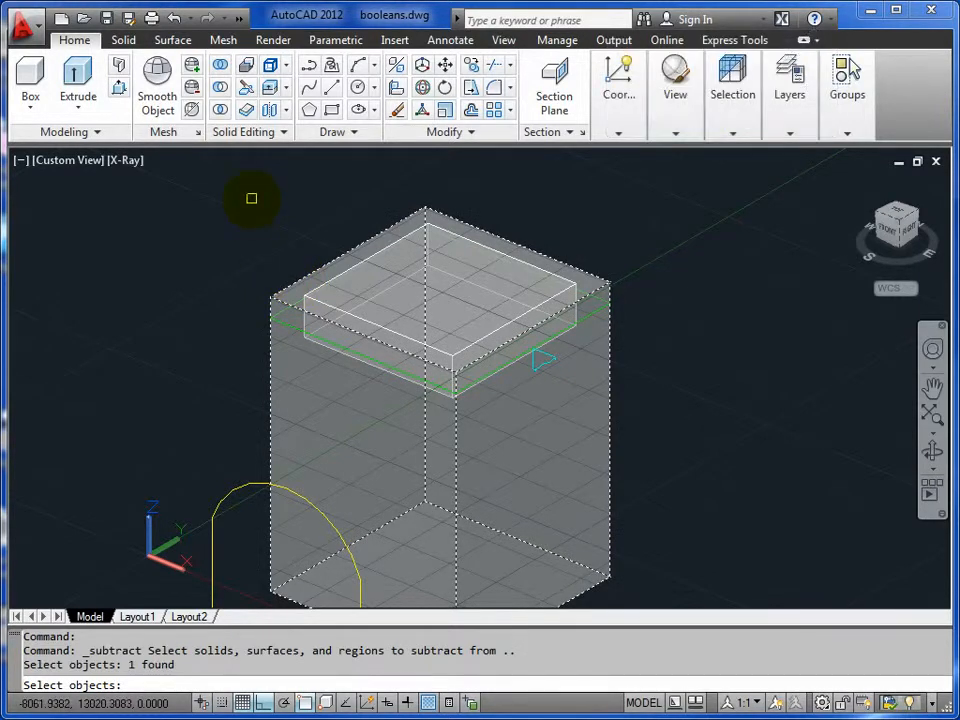
pyautogui.press('Return')
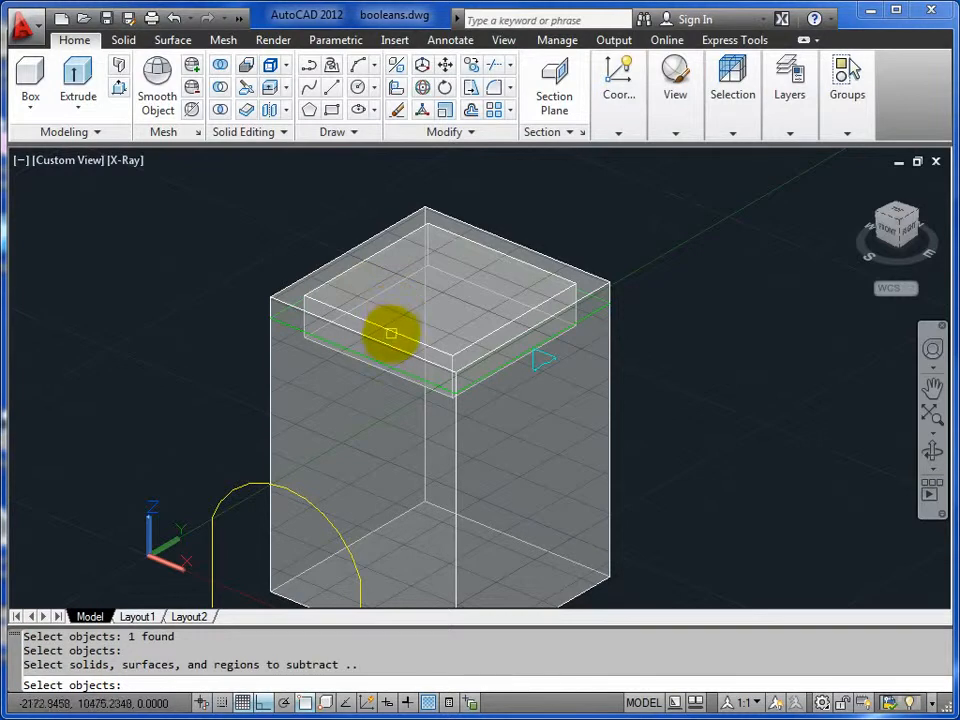
pyautogui.click(386, 326)
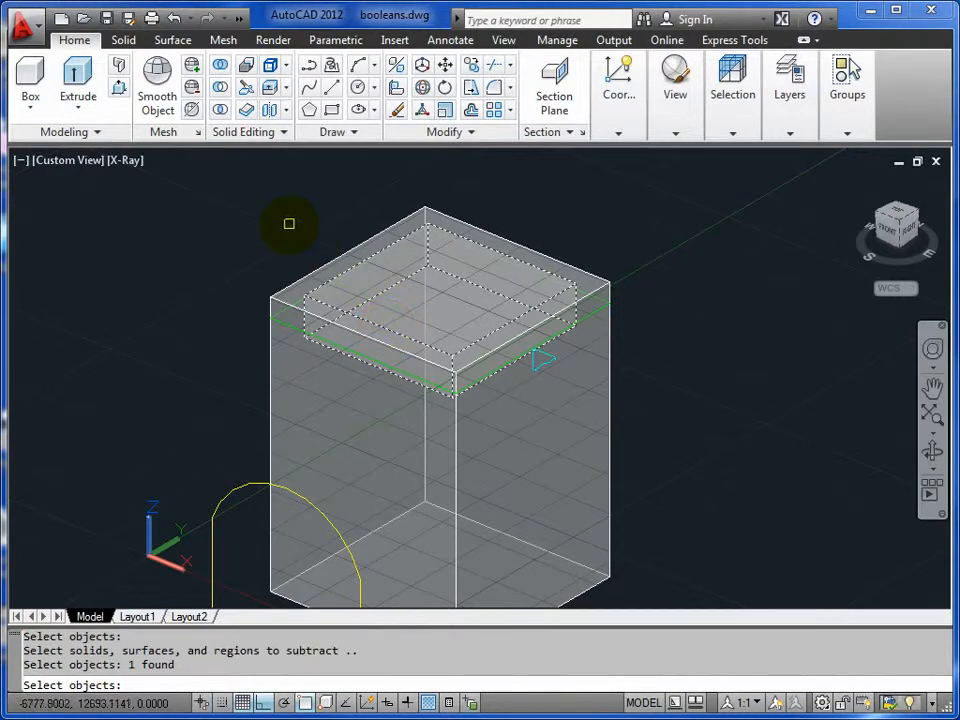
pyautogui.press('Return')
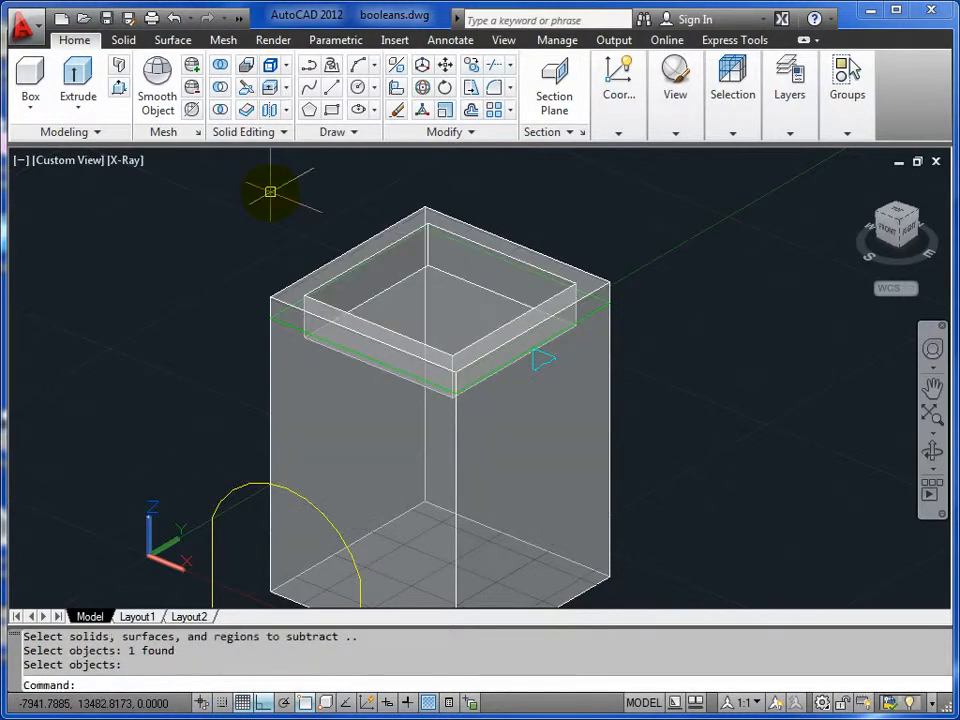
# - Examine the recess in the top of the box up close from another angle
pyautogui.click(929, 453)
pyautogui.moveTo(520, 370); pyautogui.dragTo(478, 372)
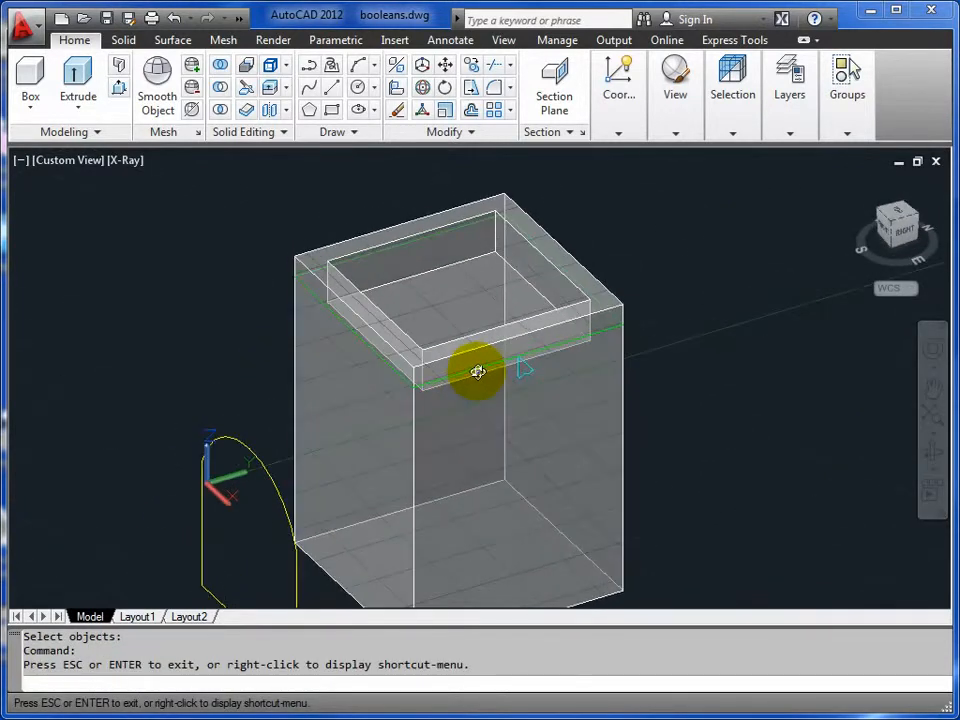
pyautogui.scroll(3, 472, 364)
pyautogui.moveTo(432, 279); pyautogui.dragTo(416, 313, button='middle')
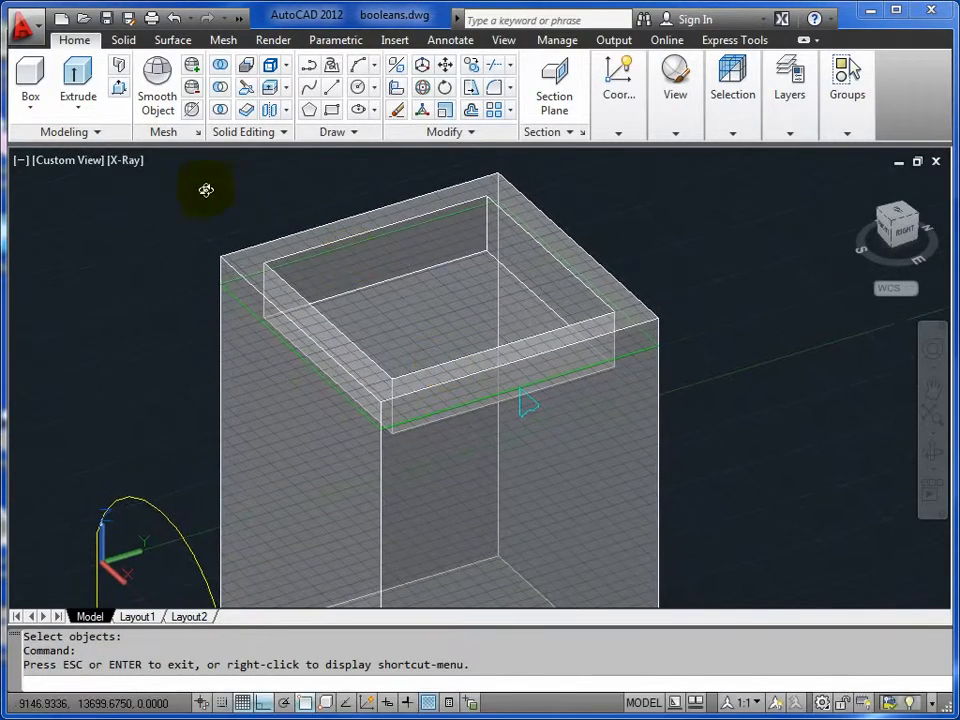
pyautogui.rightClick(118, 167)
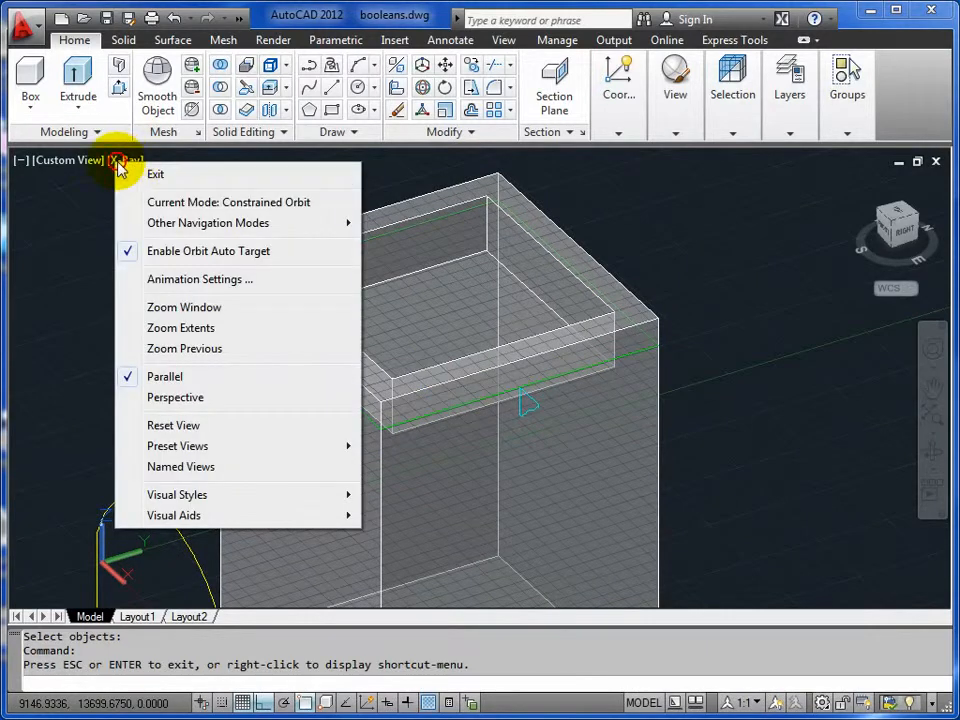
pyautogui.click(165, 172)
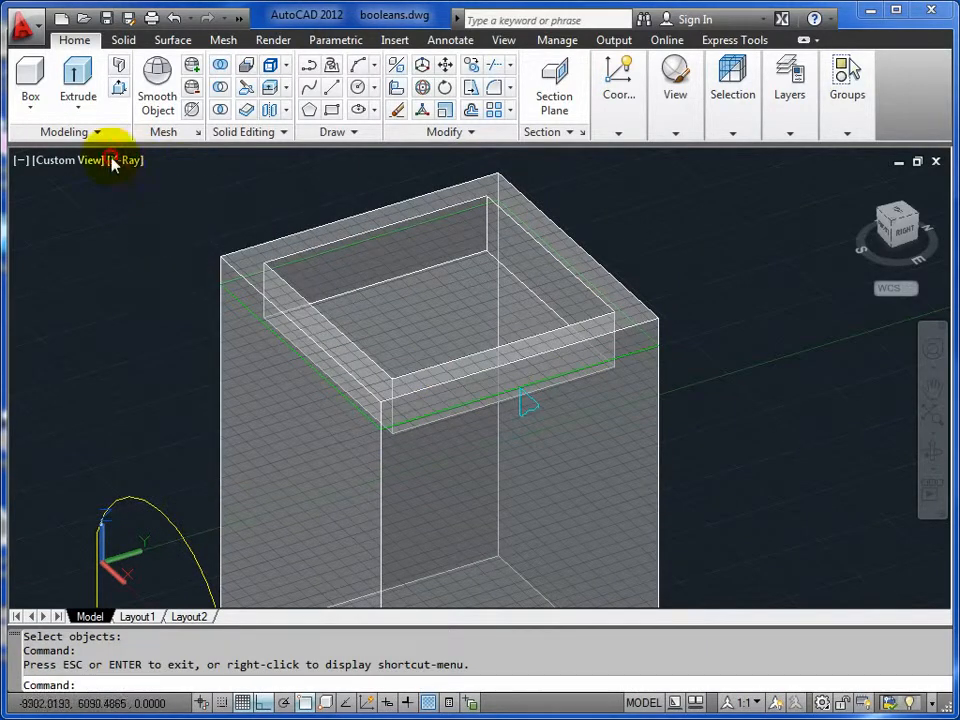
# - Show the recessed box in the Shaded with edges visual style and inspect the whole solid from an angle
pyautogui.click(122, 162)
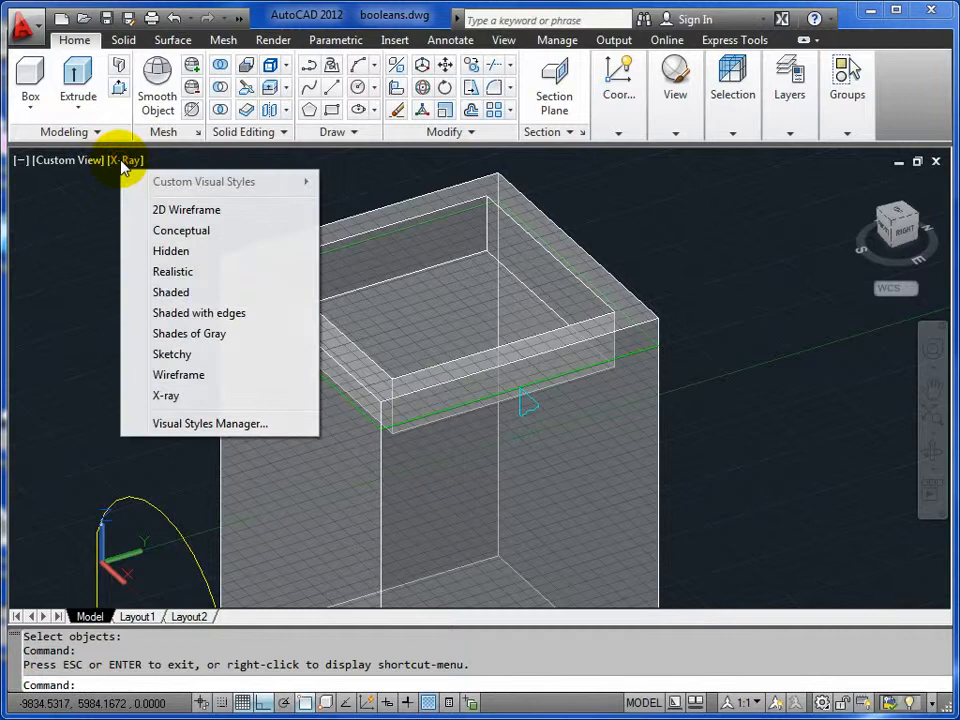
pyautogui.click(180, 315)
pyautogui.click(932, 451)
pyautogui.moveTo(482, 379)
pyautogui.mouseDown()
pyautogui.moveTo(605, 380)
pyautogui.moveTo(482, 379)
pyautogui.moveTo(500, 384)
pyautogui.mouseUp()
pyautogui.scroll(-3, 525, 328)
pyautogui.moveTo(500, 384); pyautogui.dragTo(430, 306, button='middle')
pyautogui.scroll(-2, 476, 313)
pyautogui.rightClick(432, 306)
pyautogui.click(462, 316)
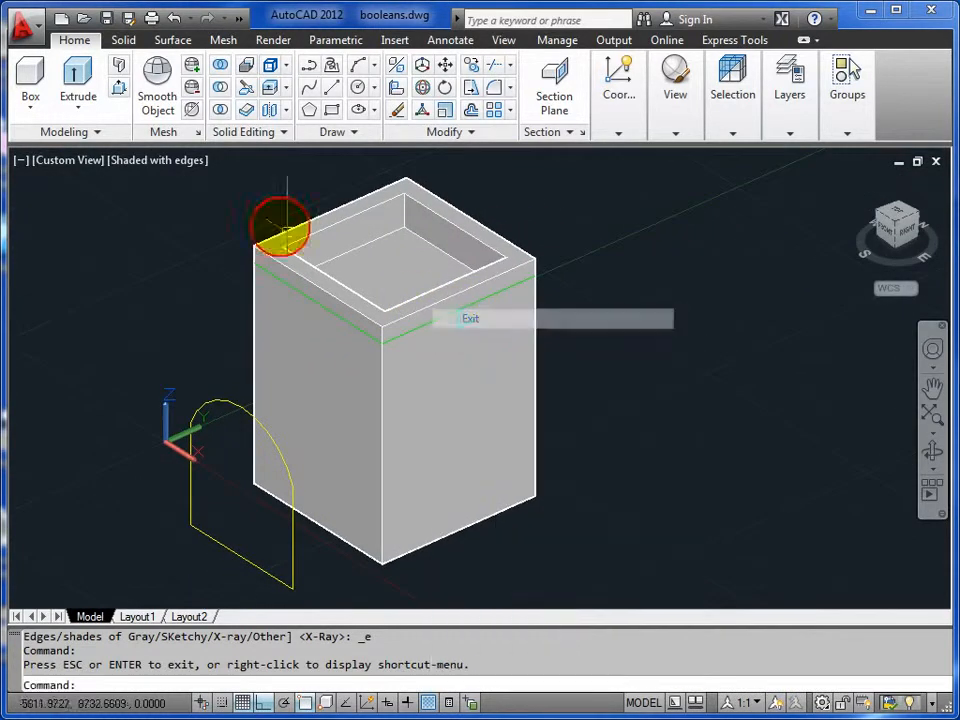
# - Switch to the 2D Wireframe visual style and mirror the arched profile across the diagonal of the box's base, keeping the original
pyautogui.click(147, 163)
pyautogui.click(199, 210)
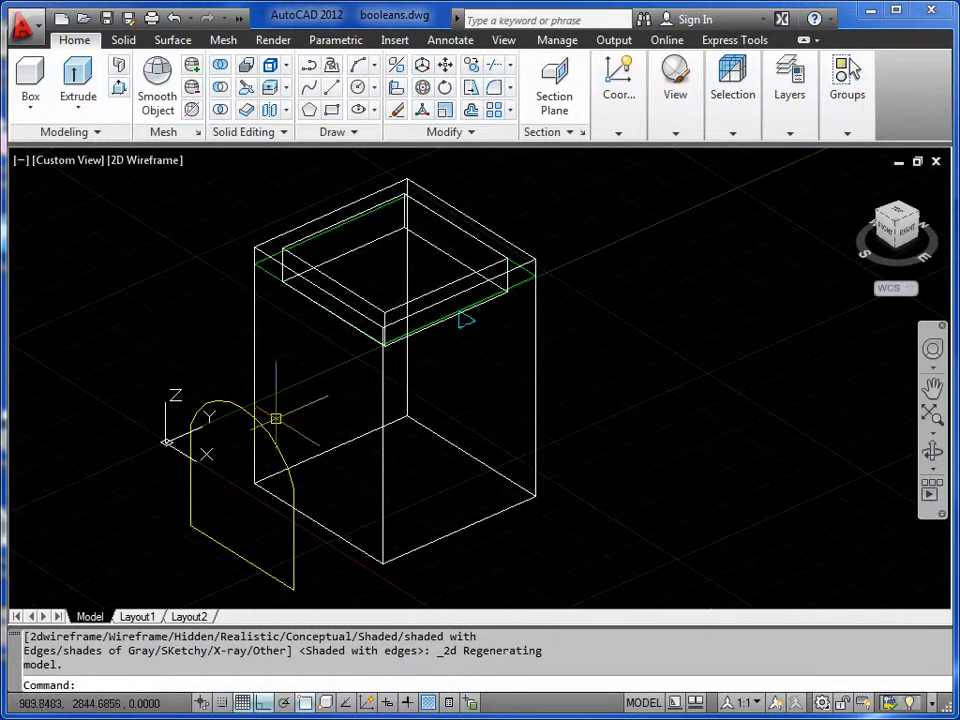
pyautogui.press('Return')
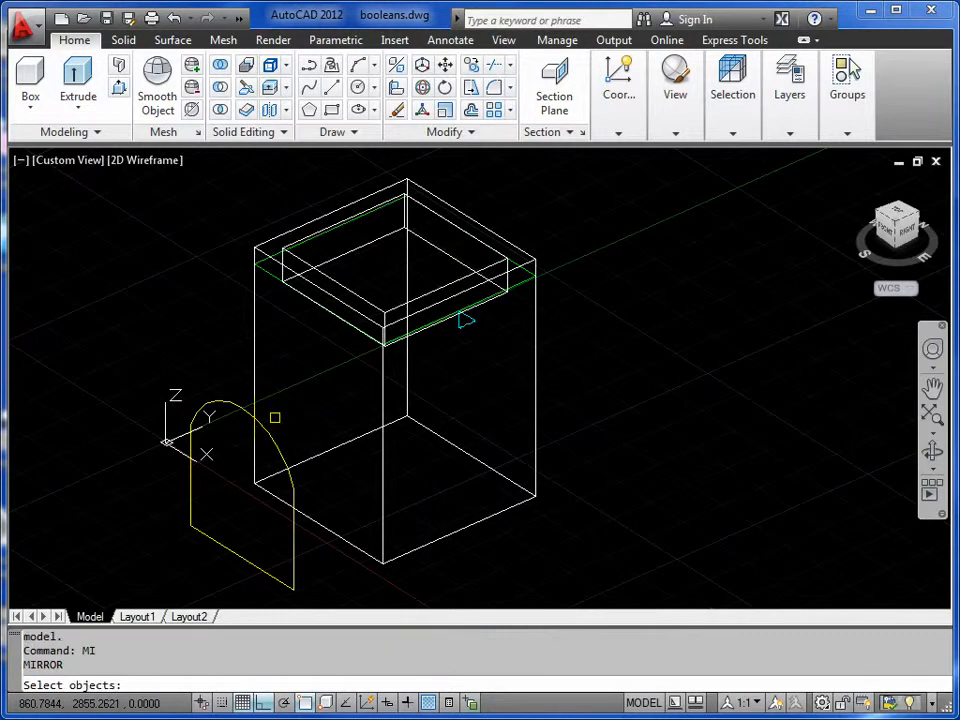
pyautogui.click(222, 401)
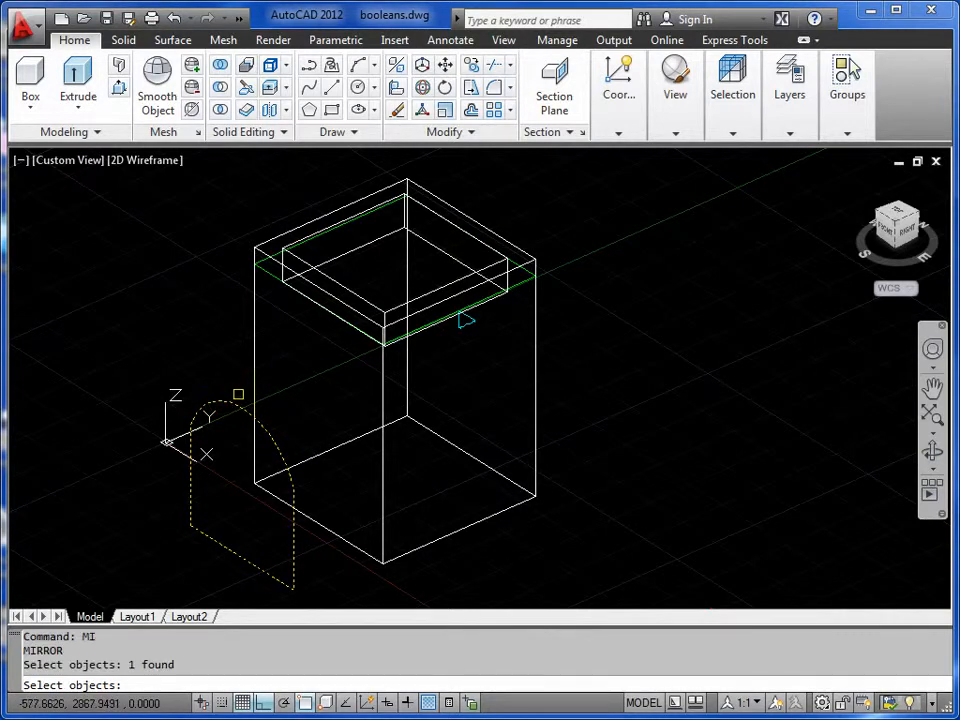
pyautogui.press('Return')
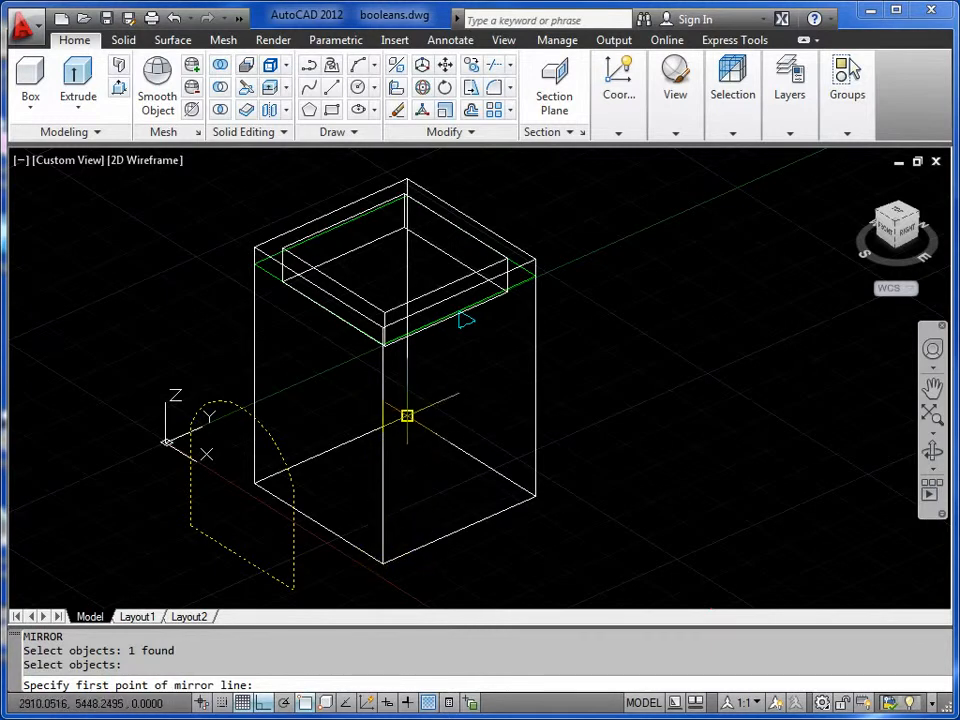
pyautogui.click(383, 565)
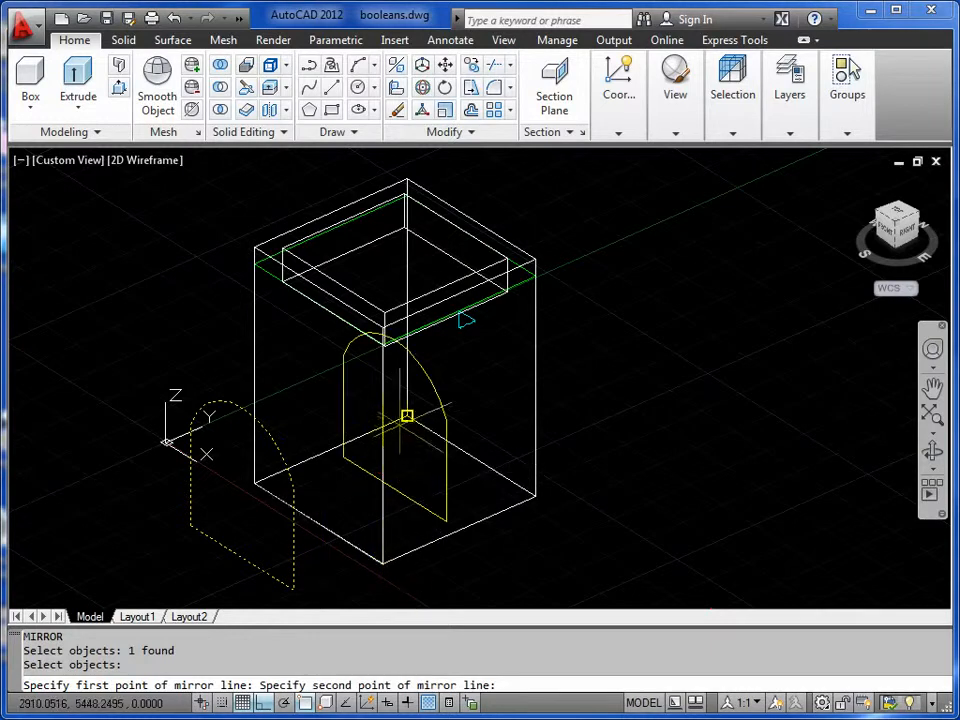
pyautogui.click(406, 415)
pyautogui.press('Return')
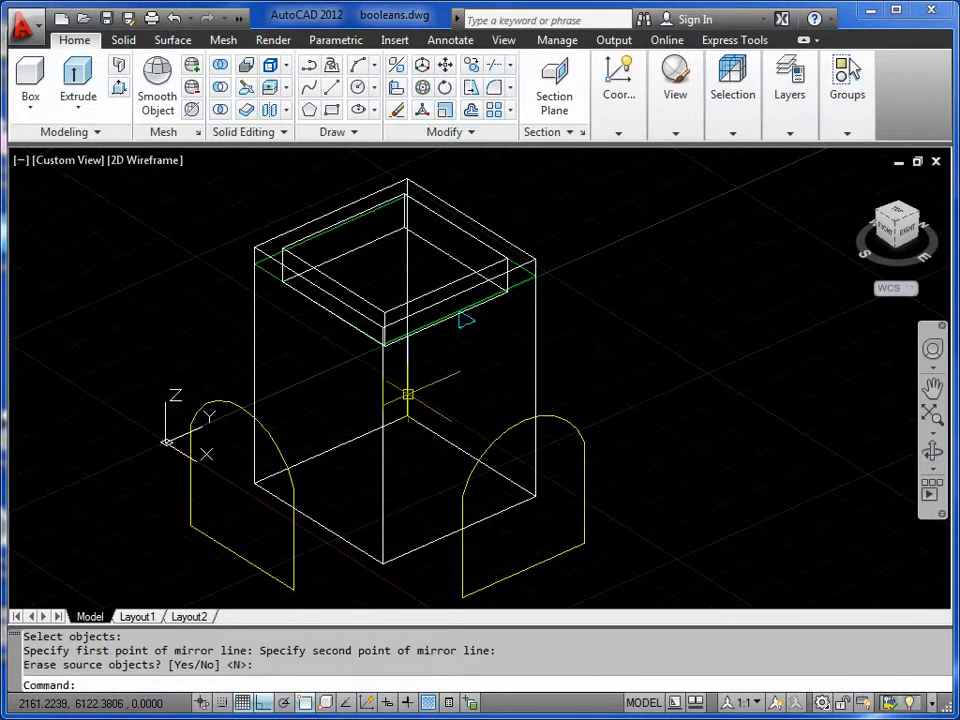
# - Extrude both arched profiles by -11000 so that they pass through the box
pyautogui.moveTo(354, 390); pyautogui.dragTo(364, 347, button='middle')
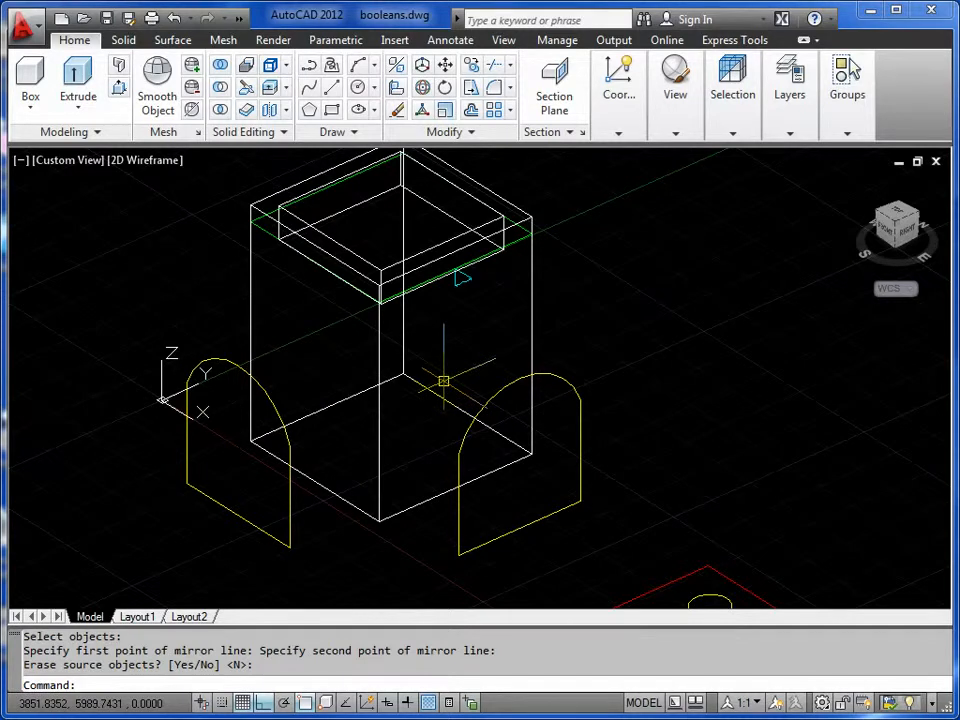
pyautogui.press('Return')
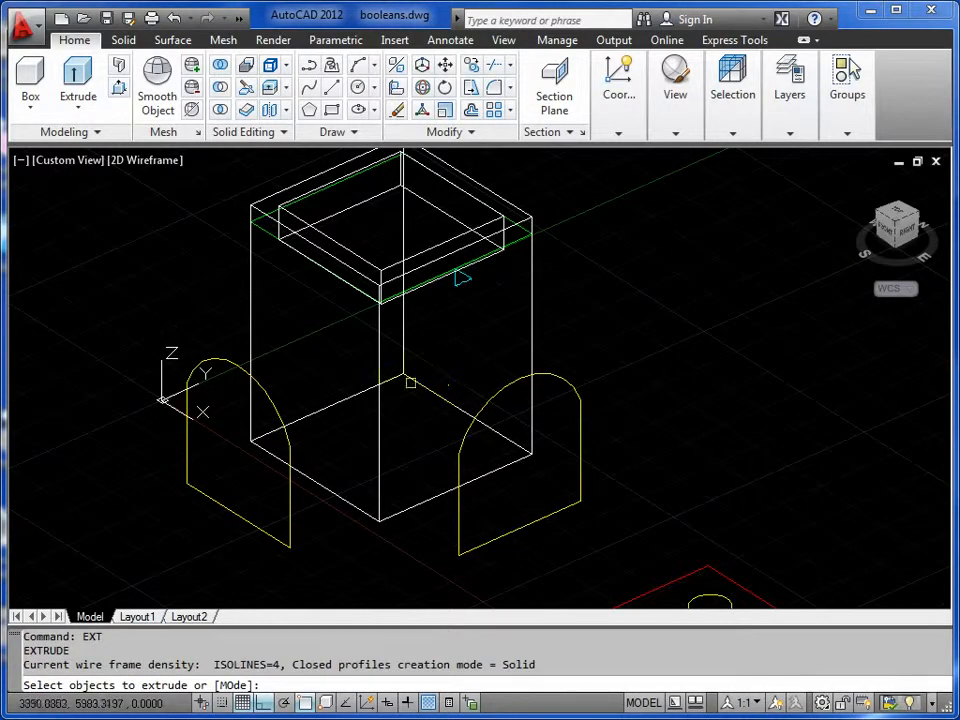
pyautogui.click(277, 407)
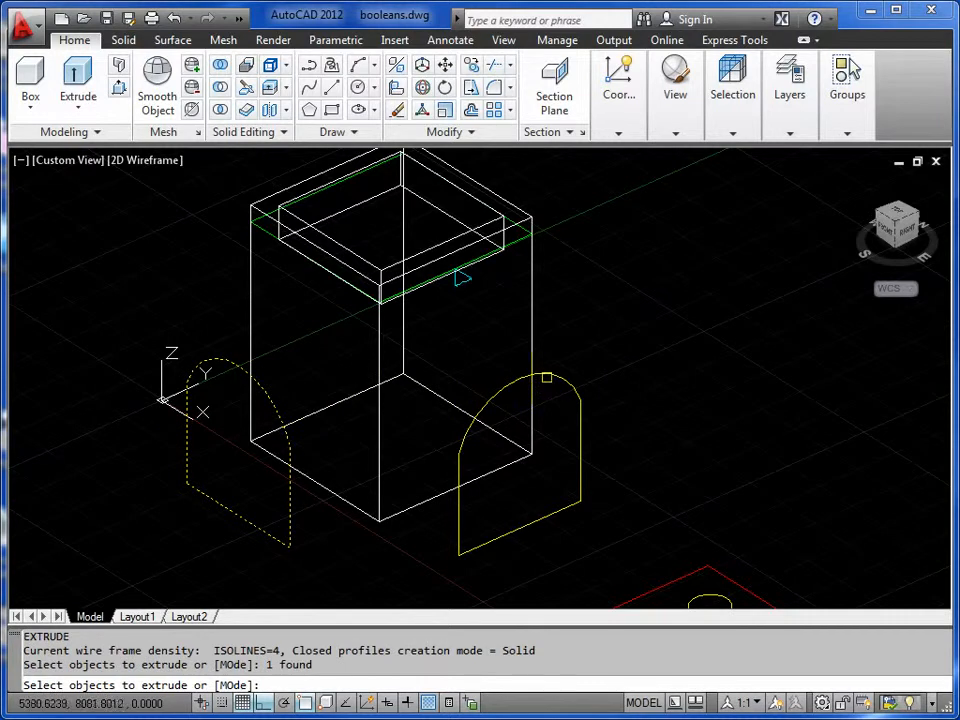
pyautogui.click(548, 376)
pyautogui.press('Return')
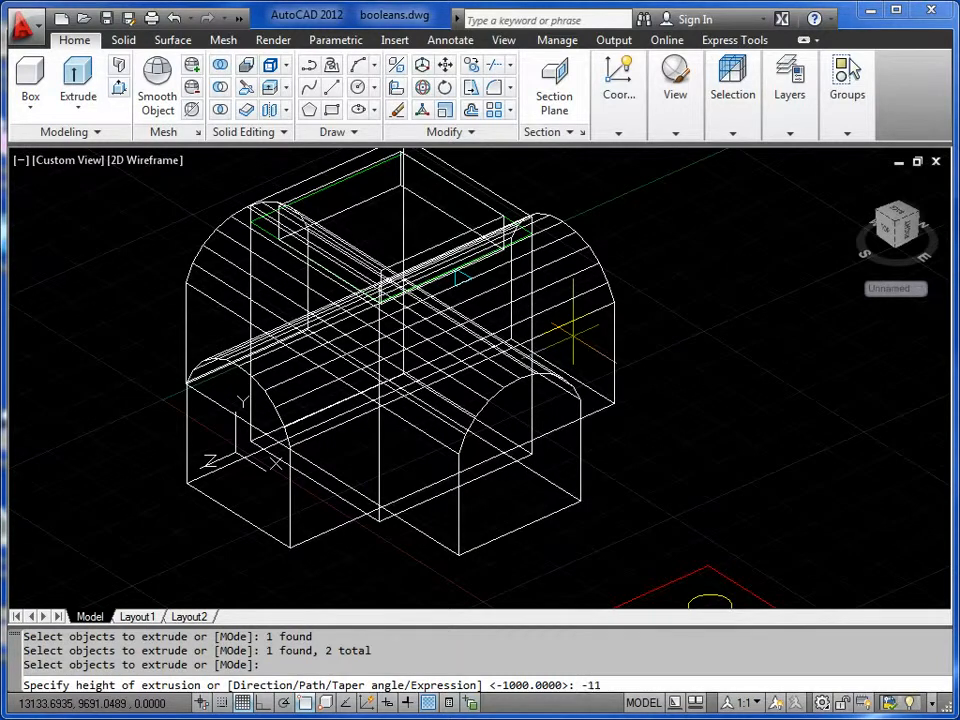
pyautogui.write('-11000')
pyautogui.press('Return')
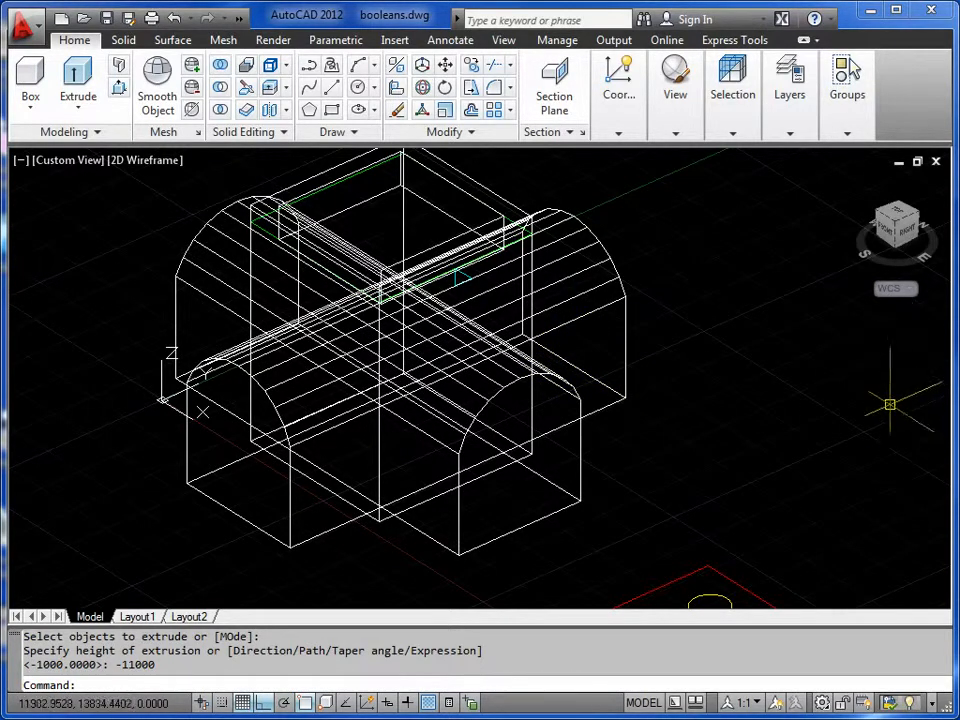
pyautogui.moveTo(669, 401); pyautogui.dragTo(643, 422, button='middle')
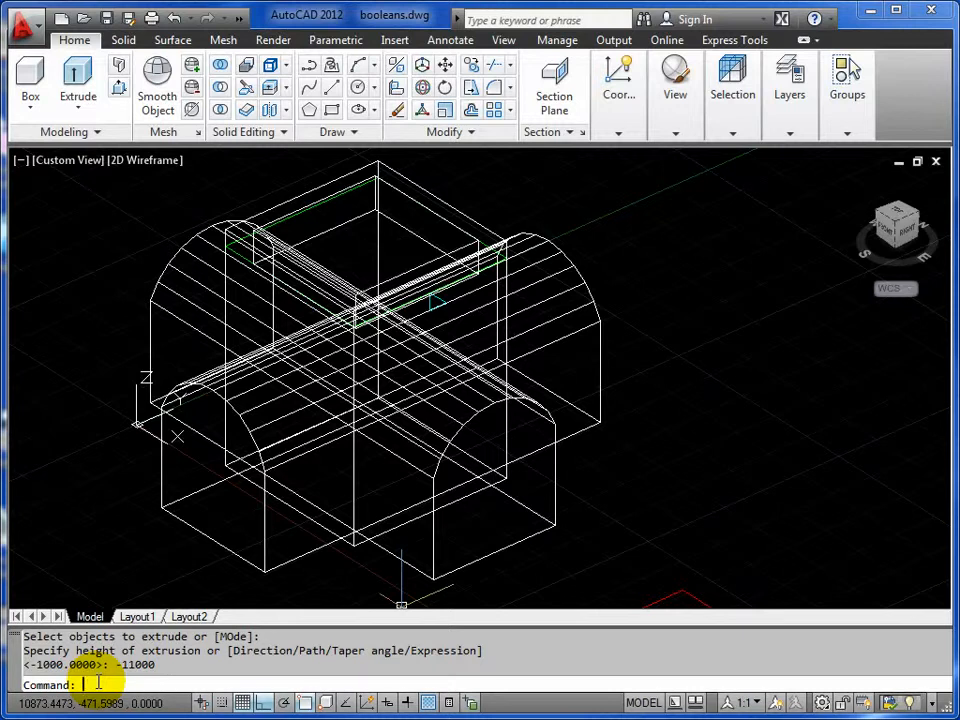
# - Hide the navigation bar by setting NAVBARDISPLAY to 0 and bring it back by setting NAVBARDISPLAY to 1
pyautogui.write('AVB')
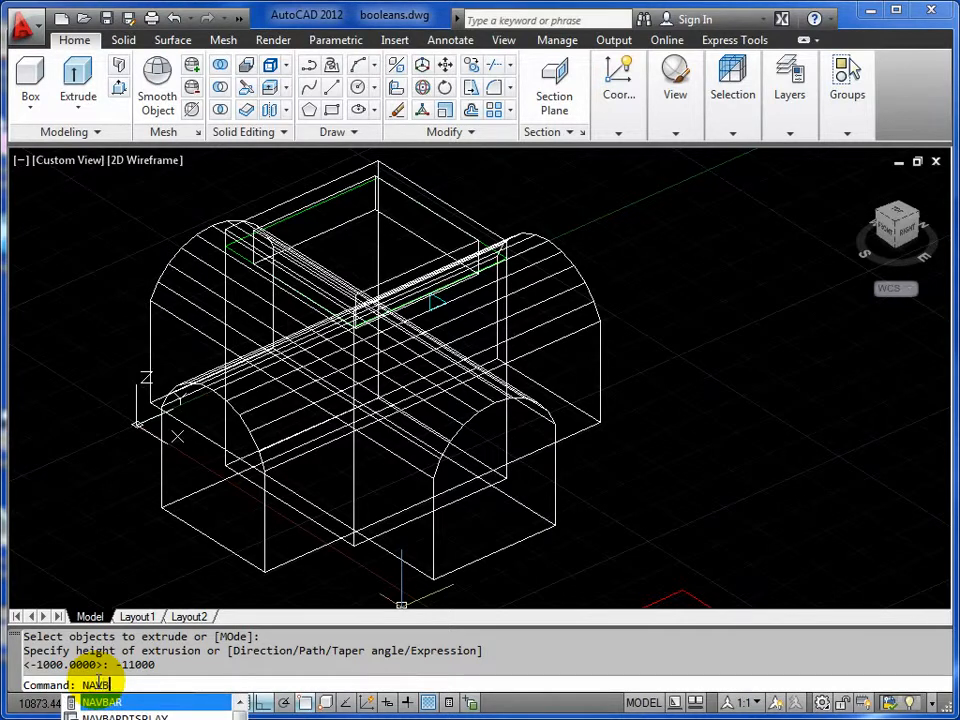
pyautogui.write('A')
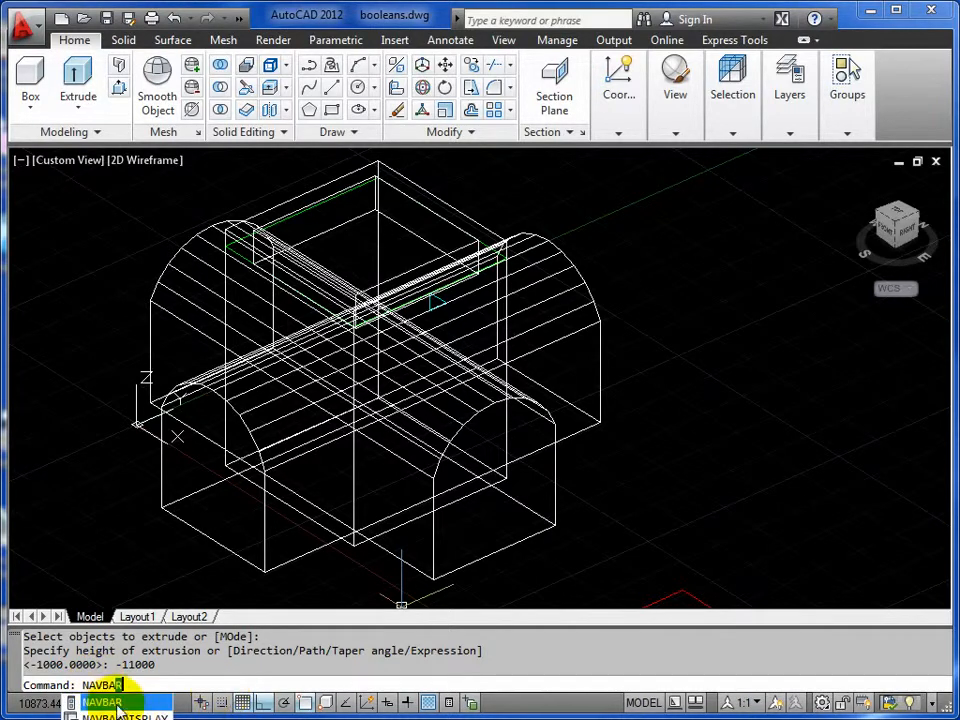
pyautogui.click(105, 715)
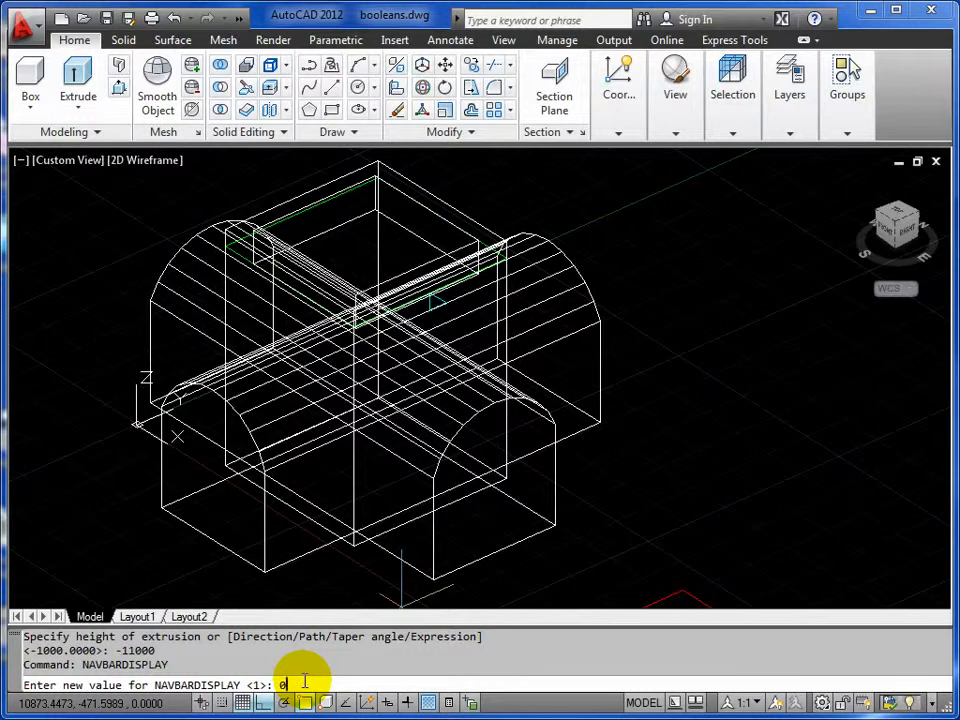
pyautogui.press('Return')
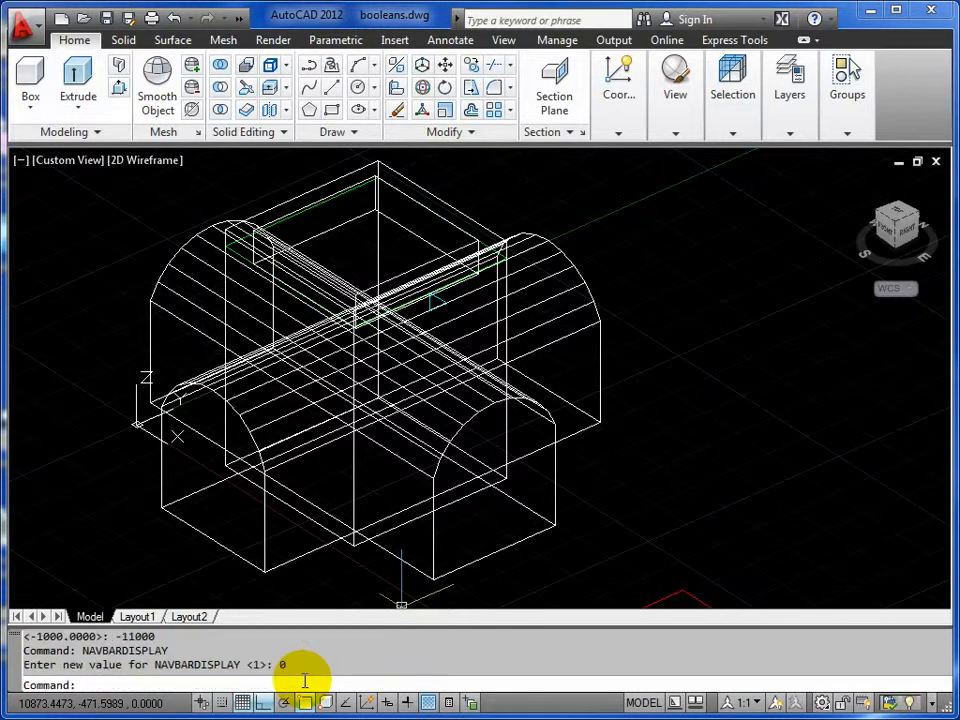
pyautogui.press('Return')
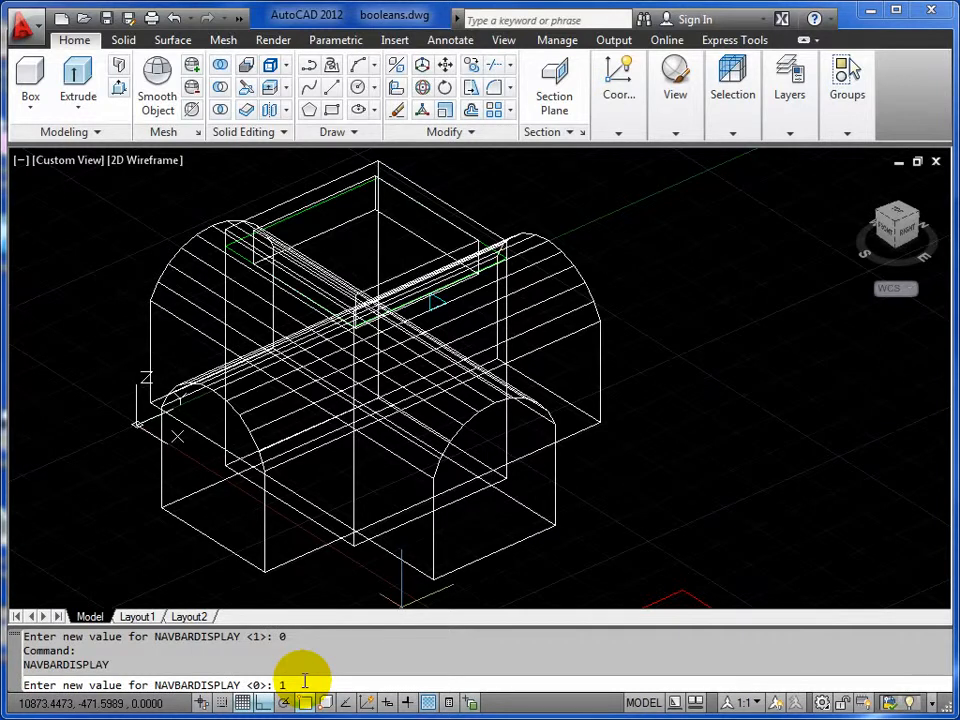
pyautogui.press('Return')
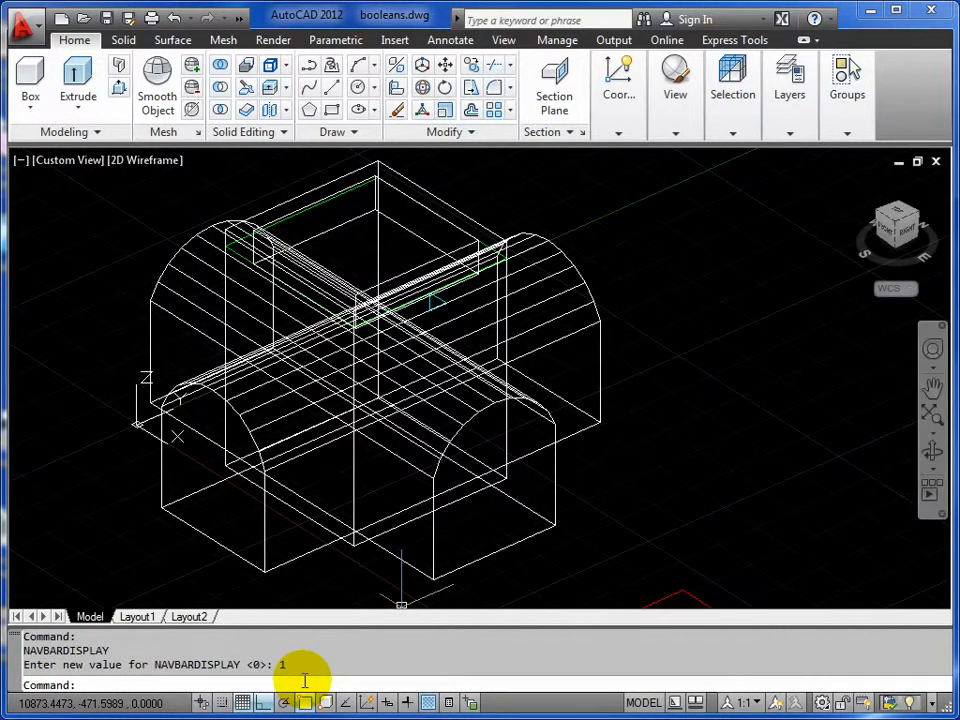
# - Join the two crossing arched extrusions into one solid with Union
pyautogui.click(933, 455)
pyautogui.moveTo(407, 440); pyautogui.dragTo(442, 402)
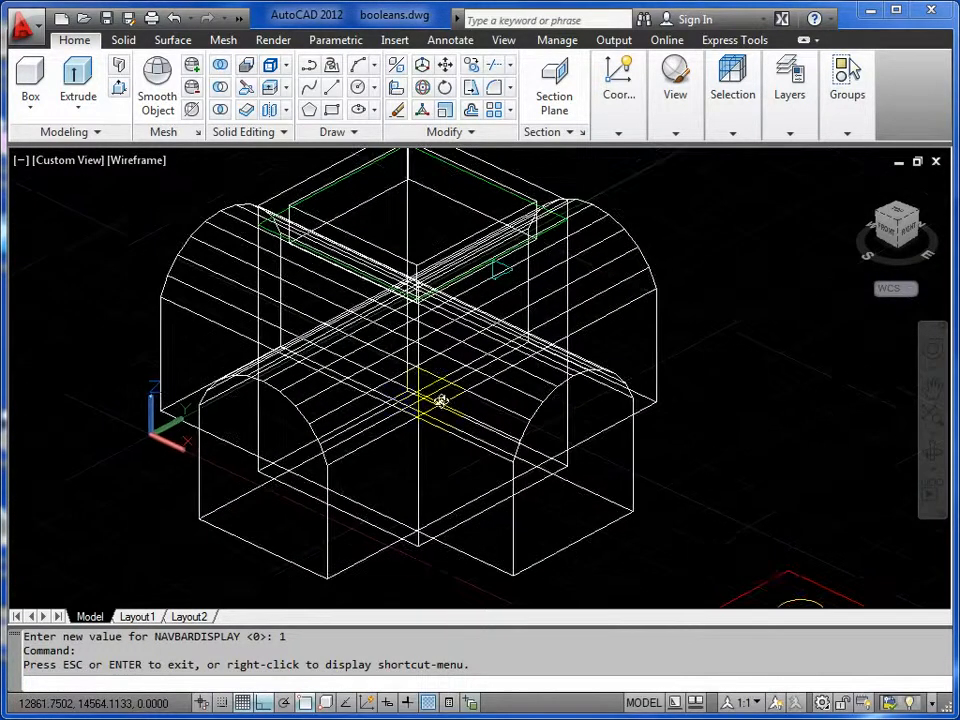
pyautogui.rightClick(406, 378)
pyautogui.click(431, 388)
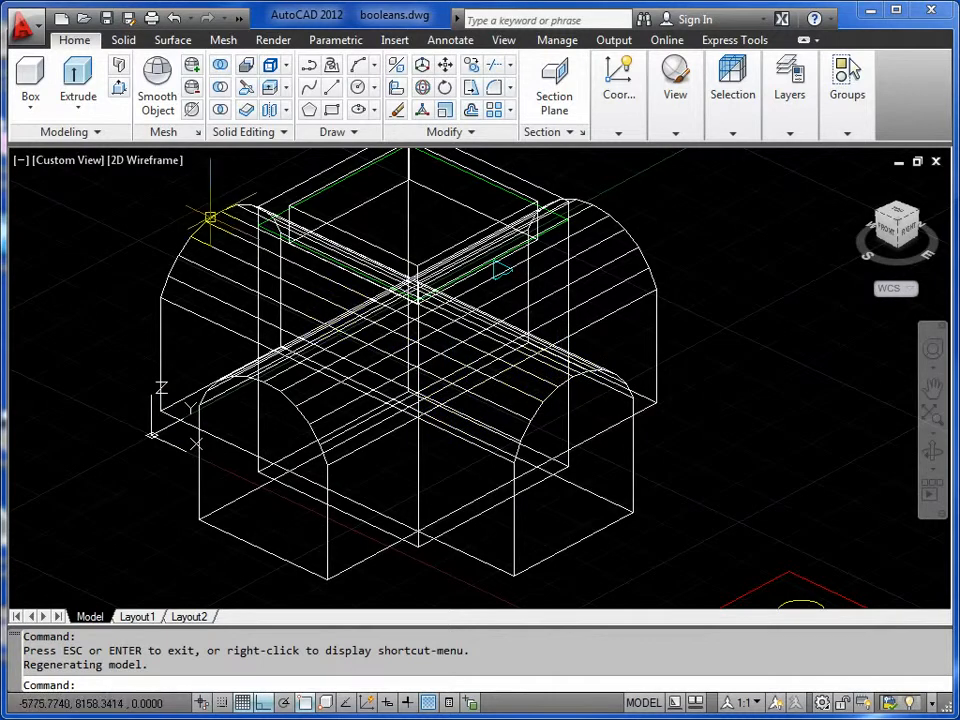
pyautogui.click(220, 68)
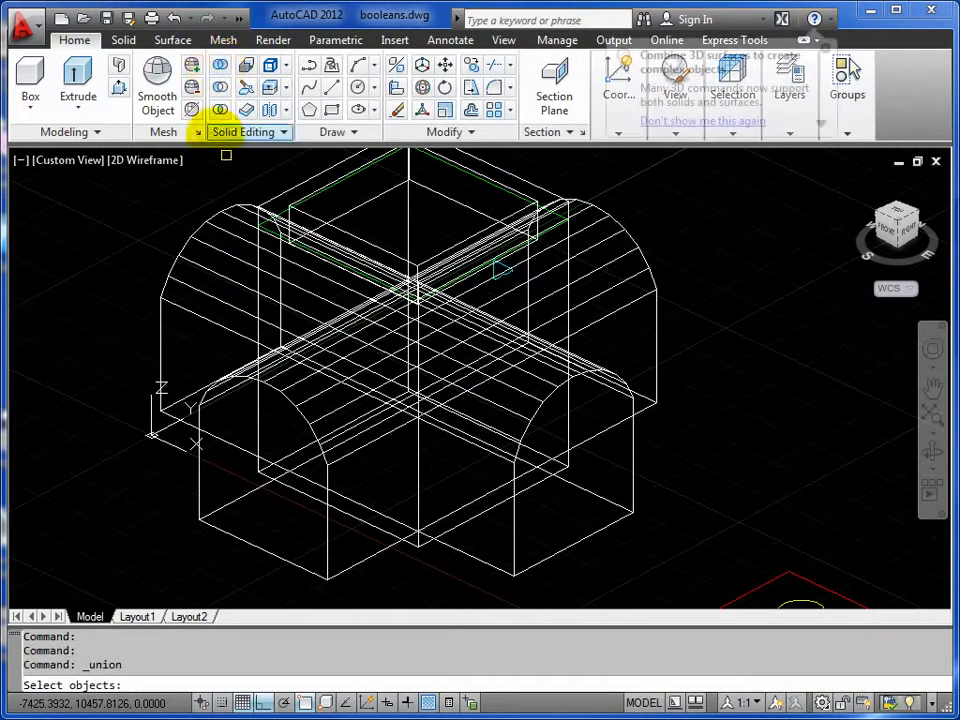
pyautogui.click(216, 214)
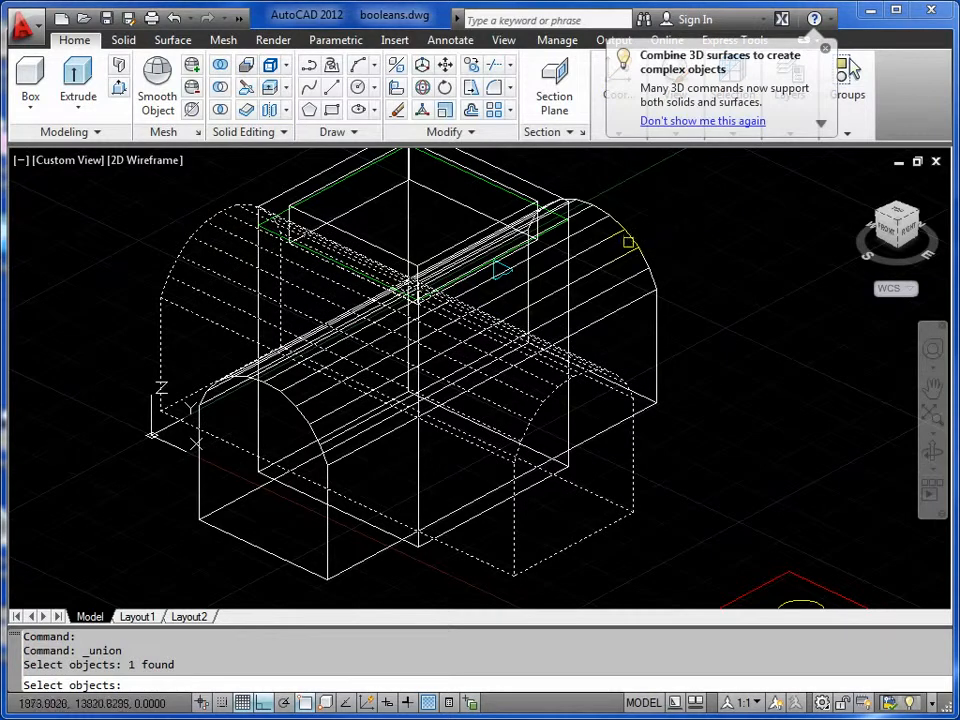
pyautogui.click(627, 241)
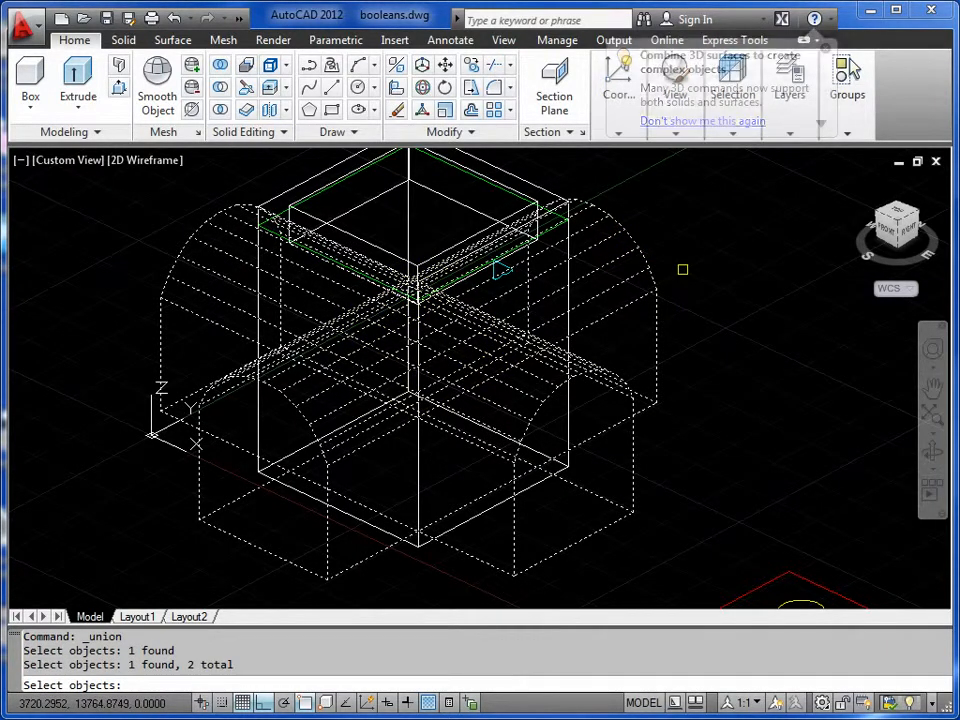
pyautogui.press('Return')
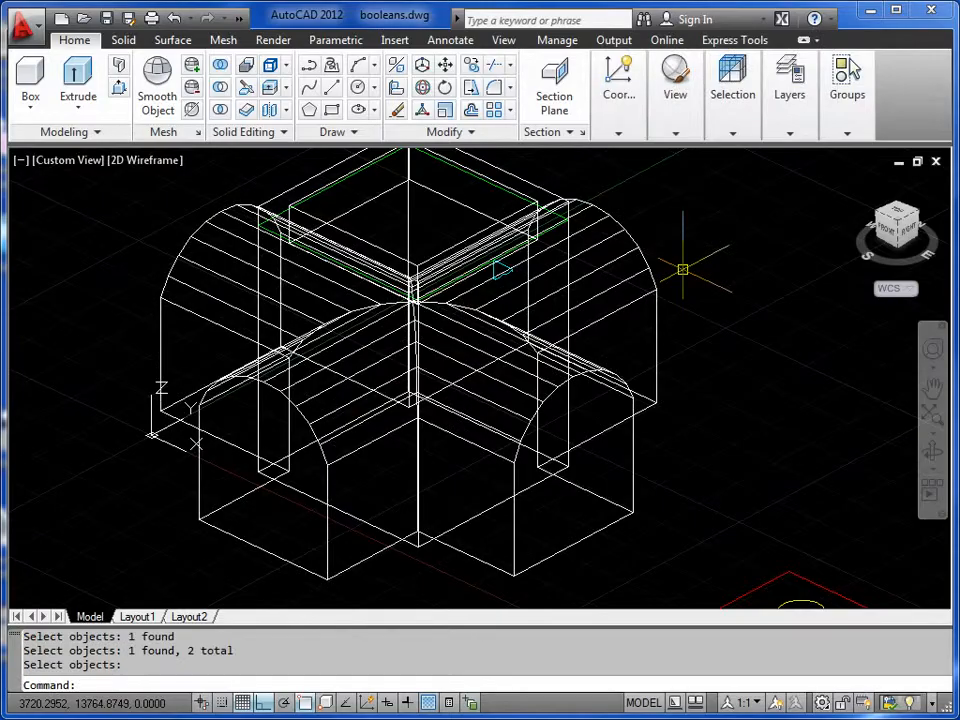
# - View the joined arched solid from another angle and check whether it selects as a single object
pyautogui.click(930, 452)
pyautogui.moveTo(754, 418); pyautogui.dragTo(356, 268)
pyautogui.rightClick(357, 272)
pyautogui.click(397, 287)
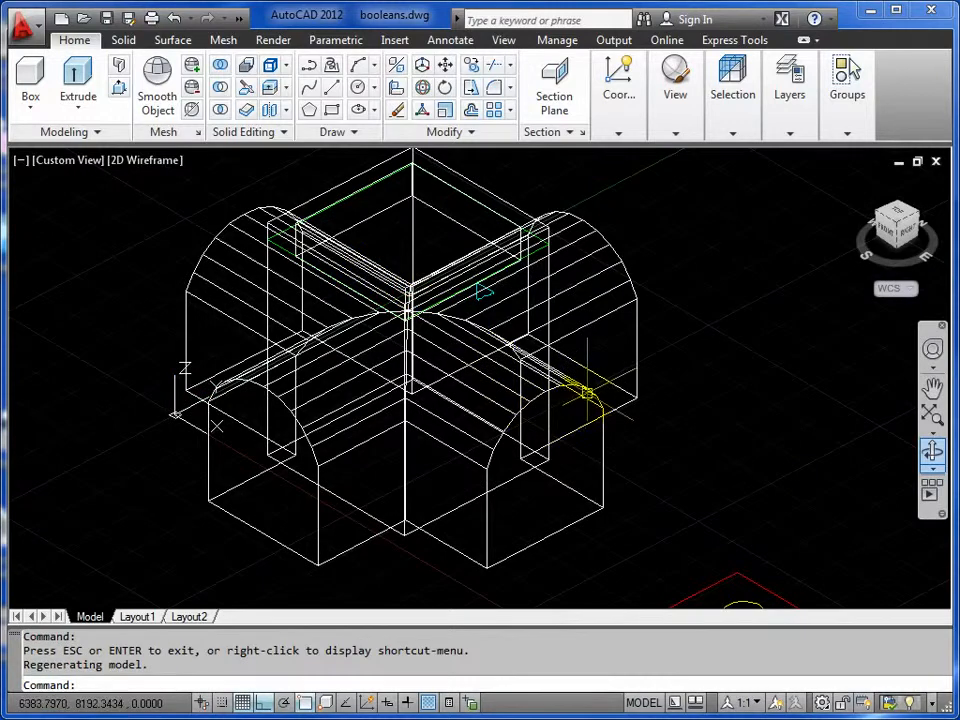
pyautogui.click(582, 390)
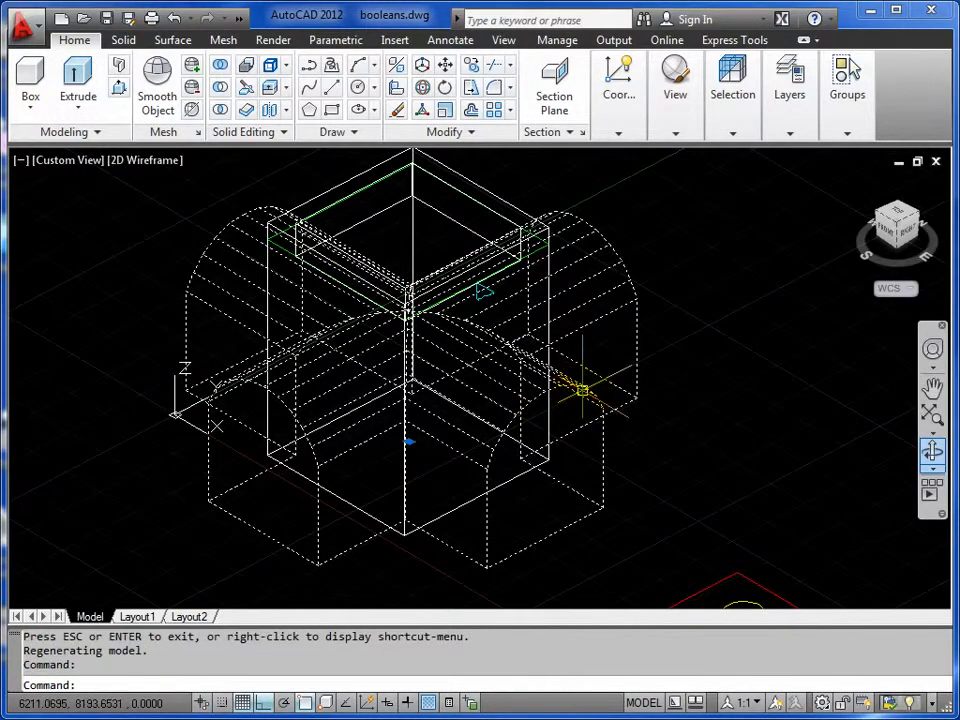
pyautogui.press('Escape')
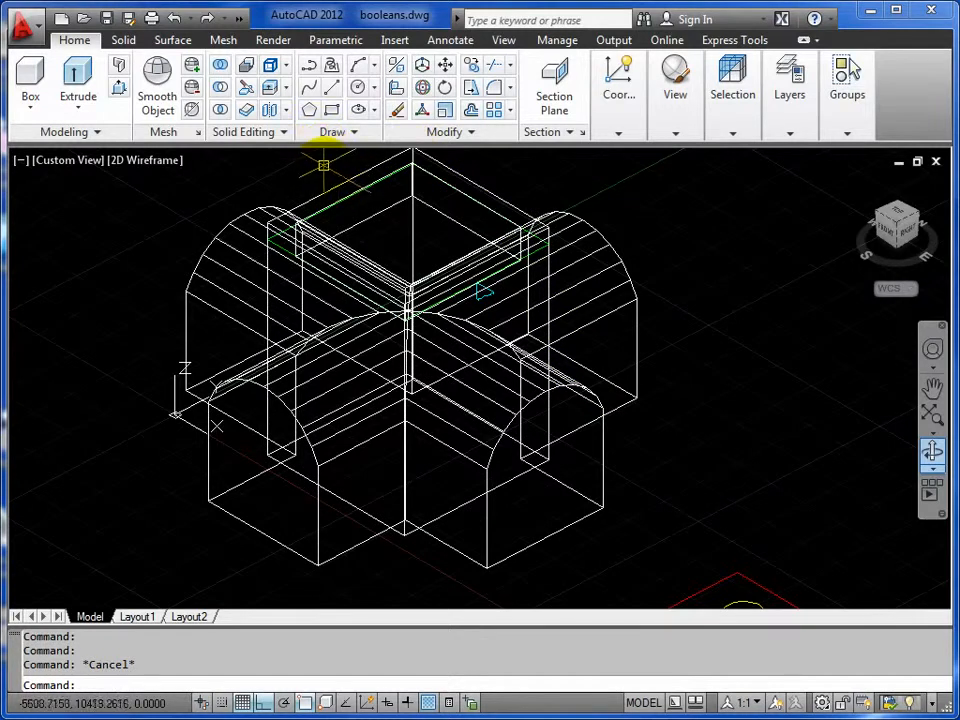
# - Subtract the joined arched solid from the box to cut arched openings through all four sides
pyautogui.click(221, 90)
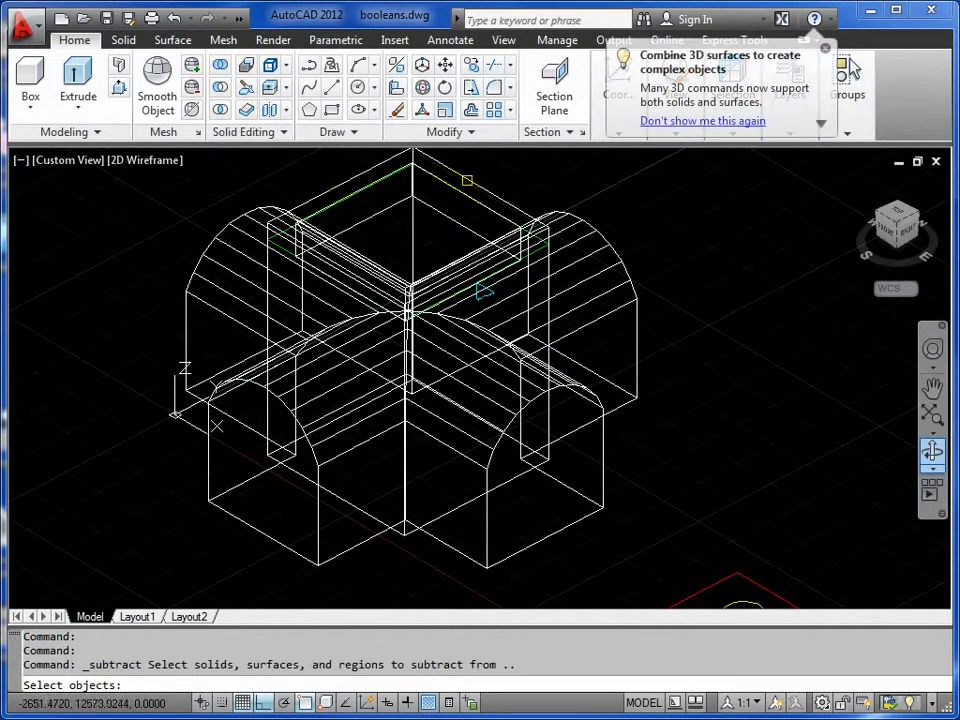
pyautogui.click(467, 180)
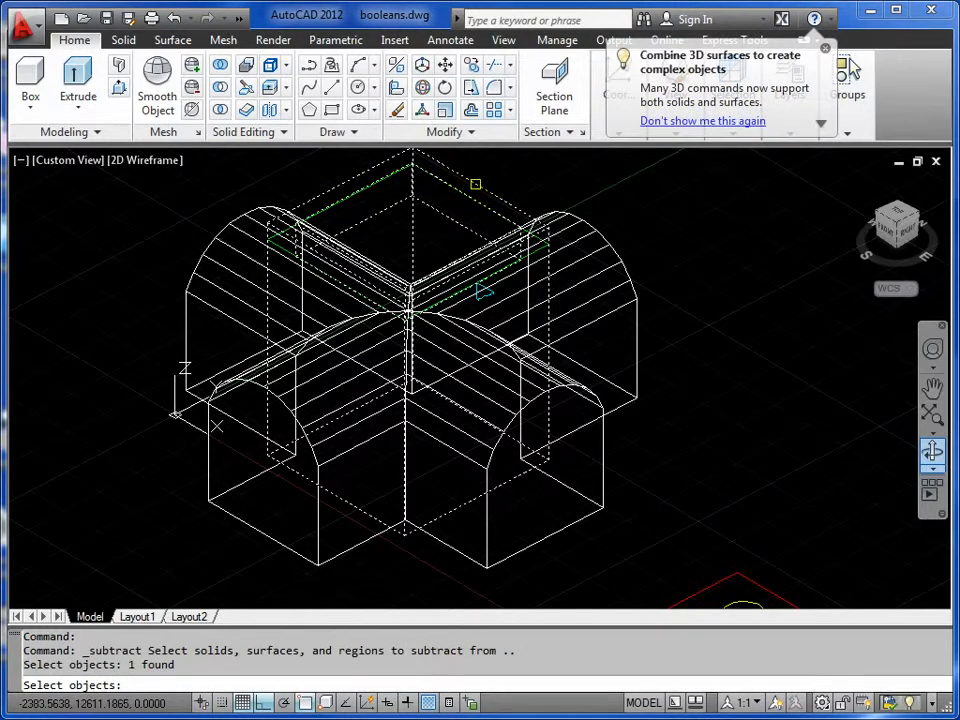
pyautogui.press('Return')
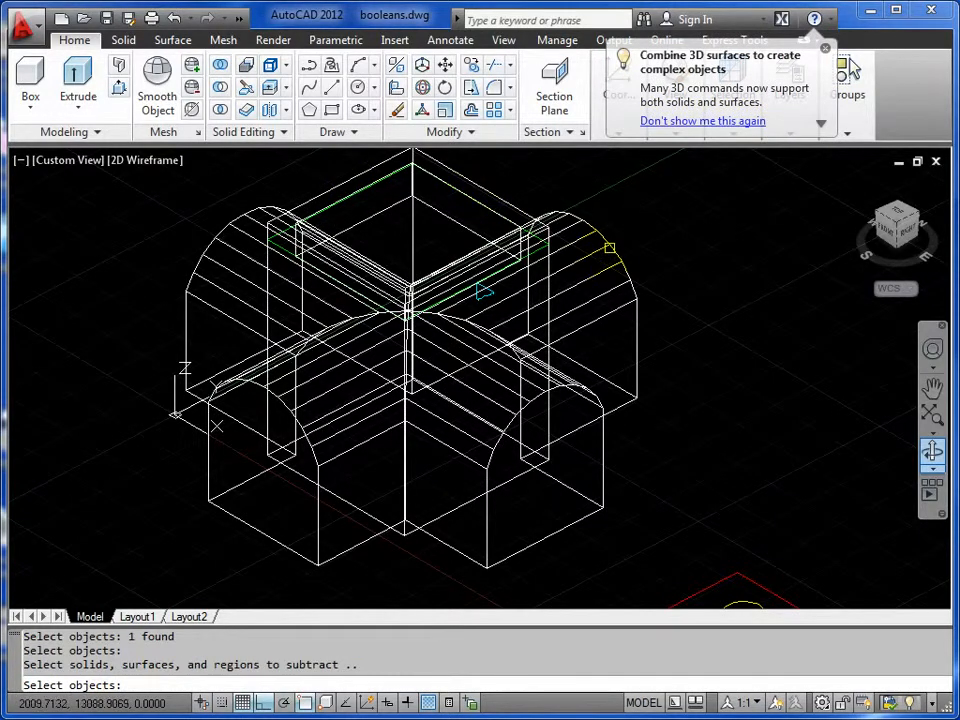
pyautogui.click(610, 247)
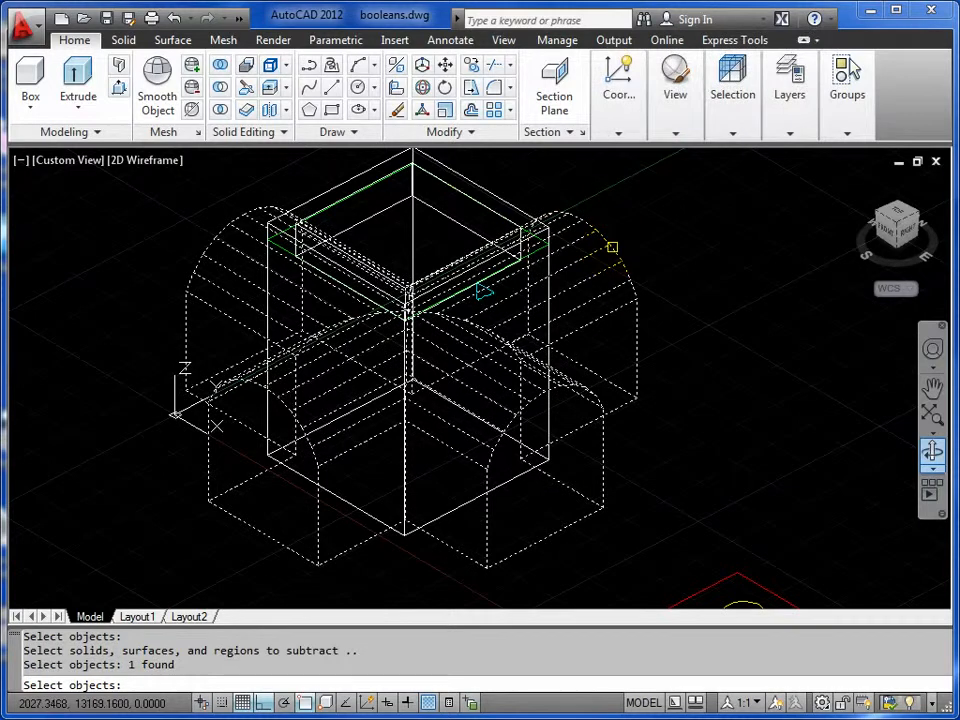
pyautogui.press('Return')
# - Examine the arched structure from a lower angle and look closely at the small cyan profile on the green square near its top
pyautogui.moveTo(612, 247); pyautogui.dragTo(484, 309, button='middle')
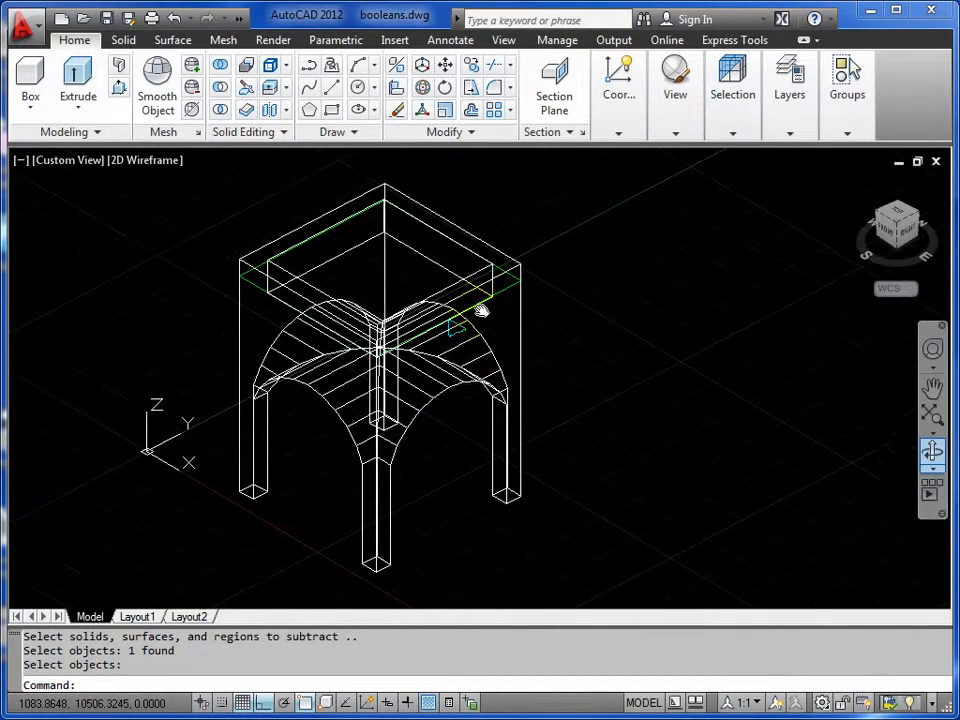
pyautogui.click(932, 455)
pyautogui.moveTo(358, 407); pyautogui.dragTo(425, 392)
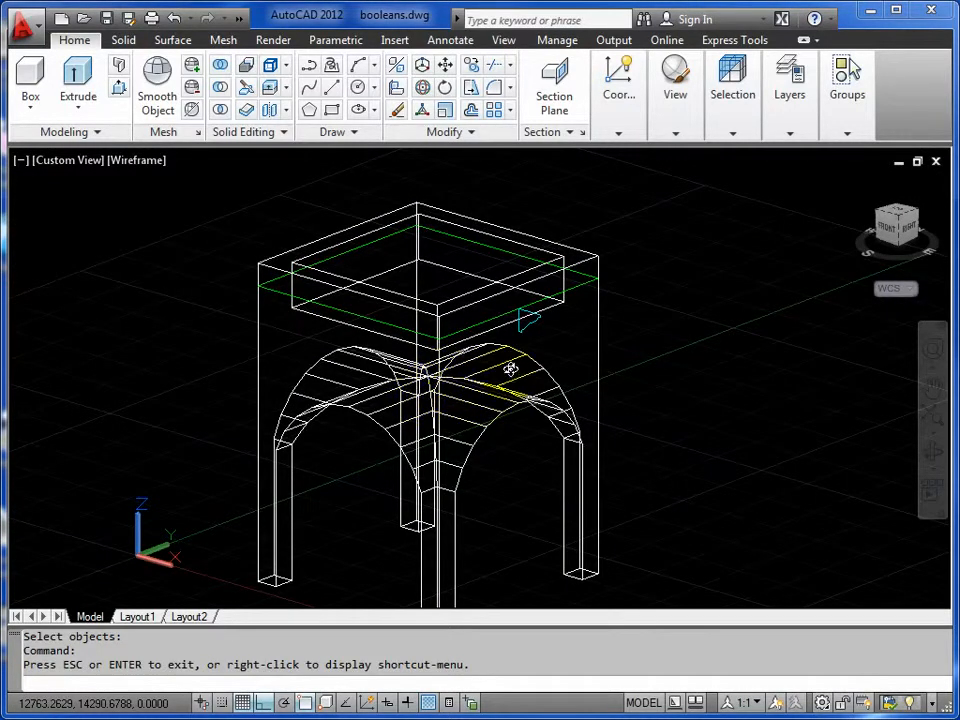
pyautogui.scroll(5, 490, 360)
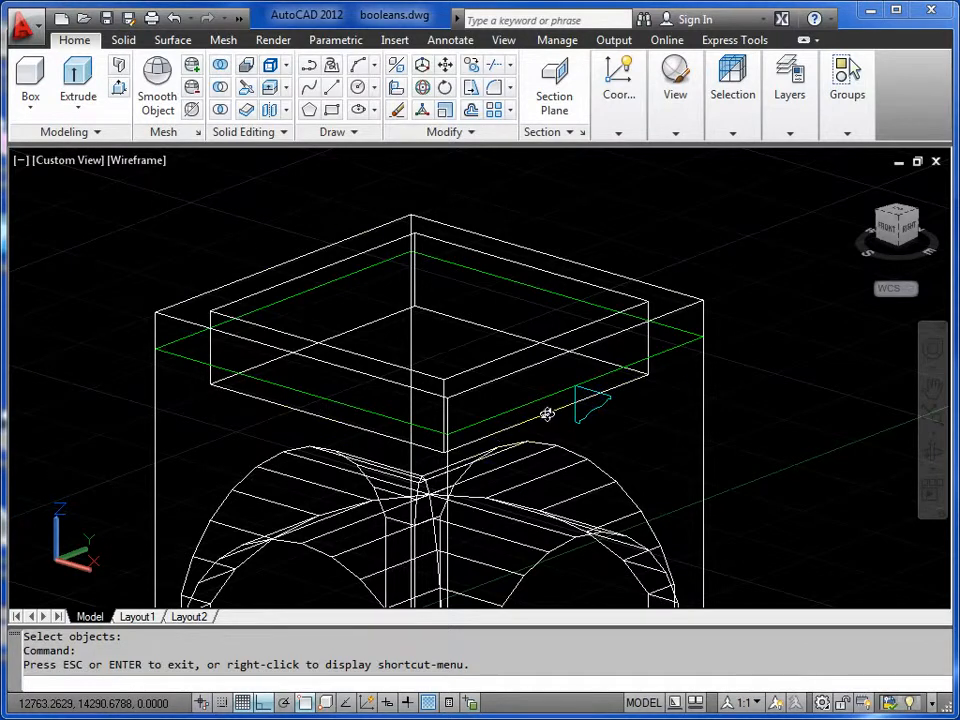
pyautogui.rightClick(547, 414)
pyautogui.click(600, 372)
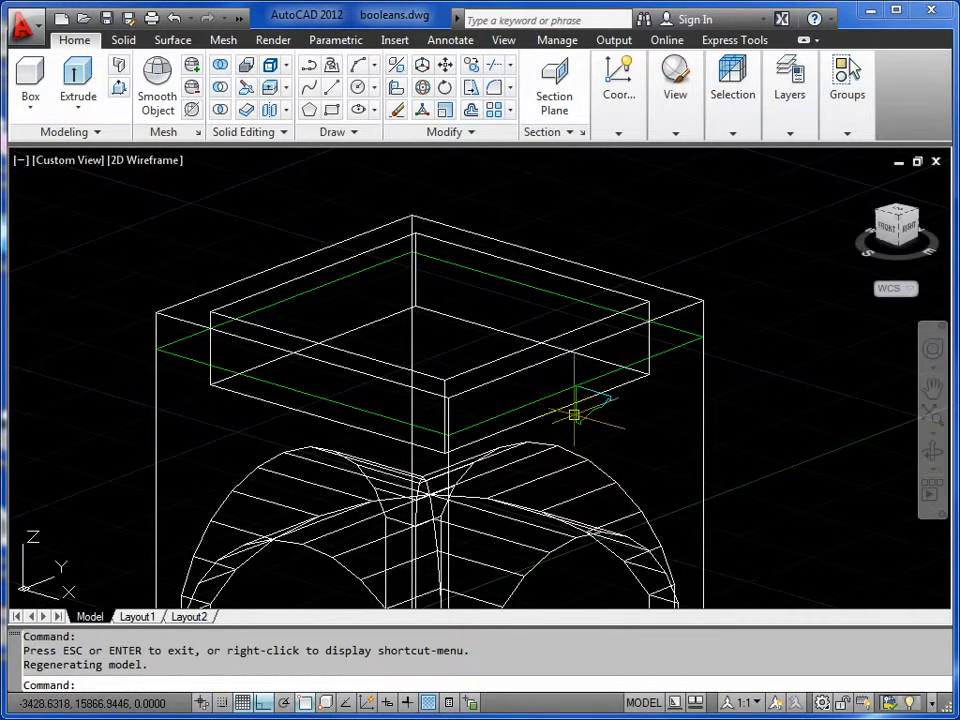
# - Extrude the small cyan profile along the green square path to form a molding around the top of the arched structure
pyautogui.press('Escape')
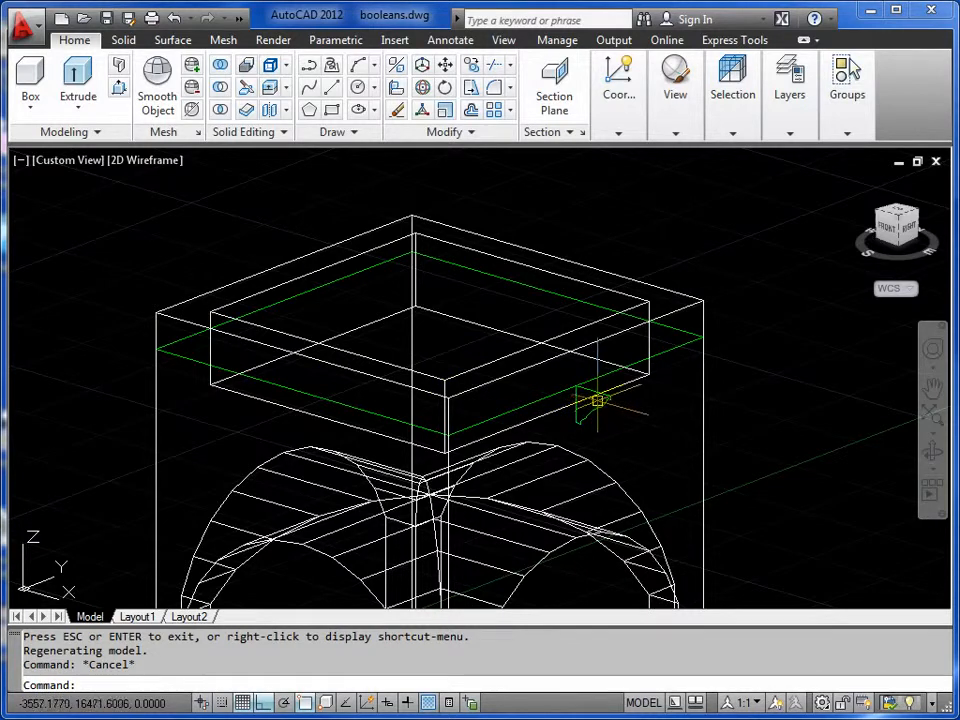
pyautogui.moveTo(818, 304); pyautogui.dragTo(653, 342, button='middle')
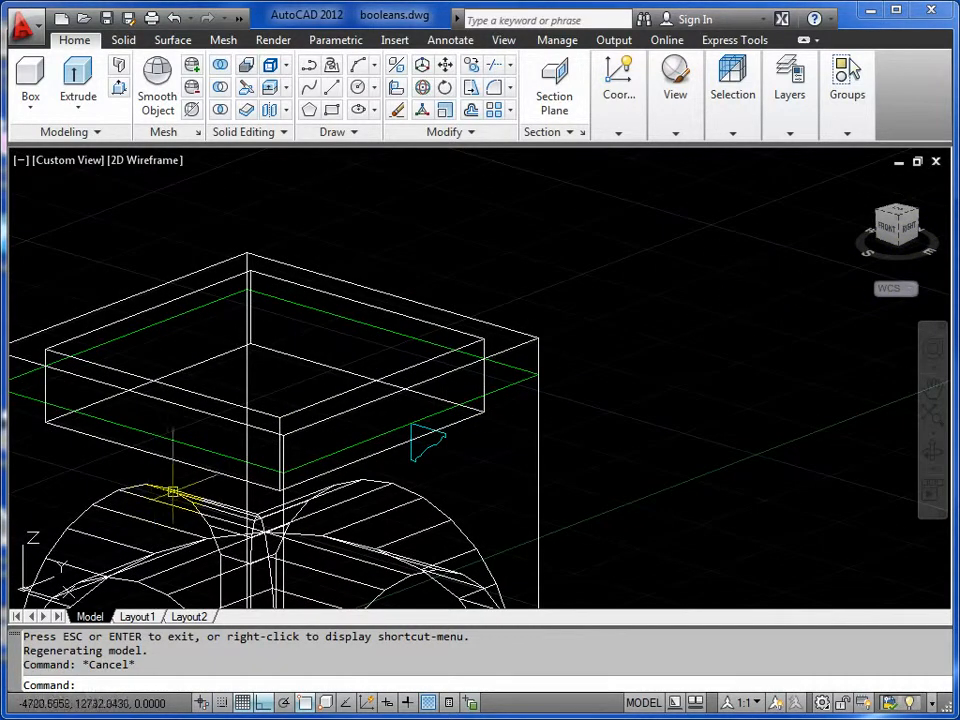
pyautogui.scroll(2, 579, 358)
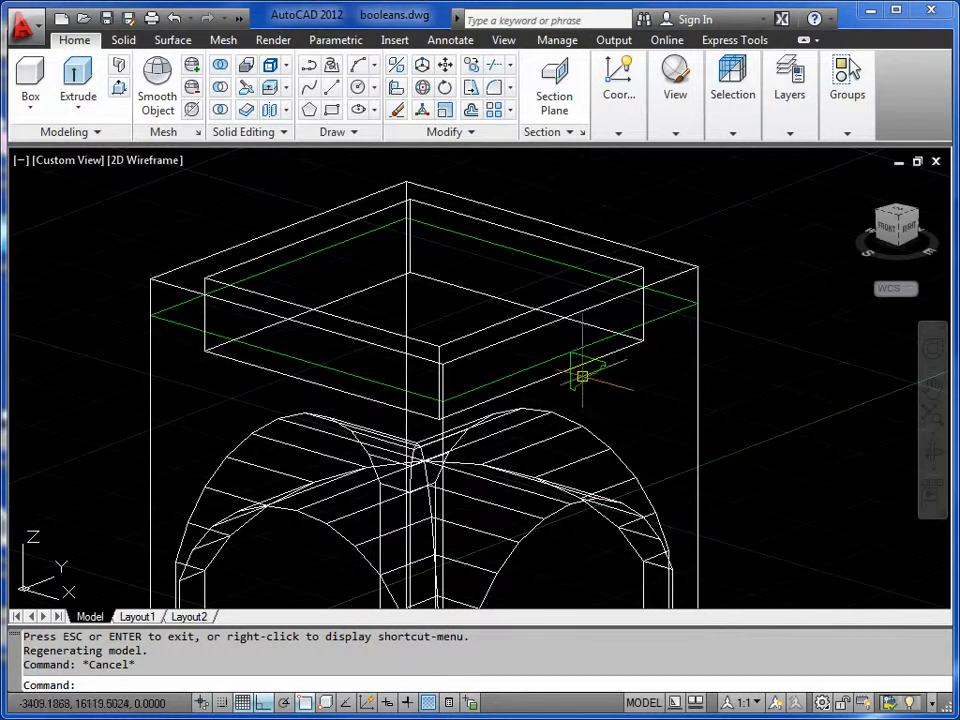
pyautogui.moveTo(579, 364); pyautogui.dragTo(574, 404, button='middle')
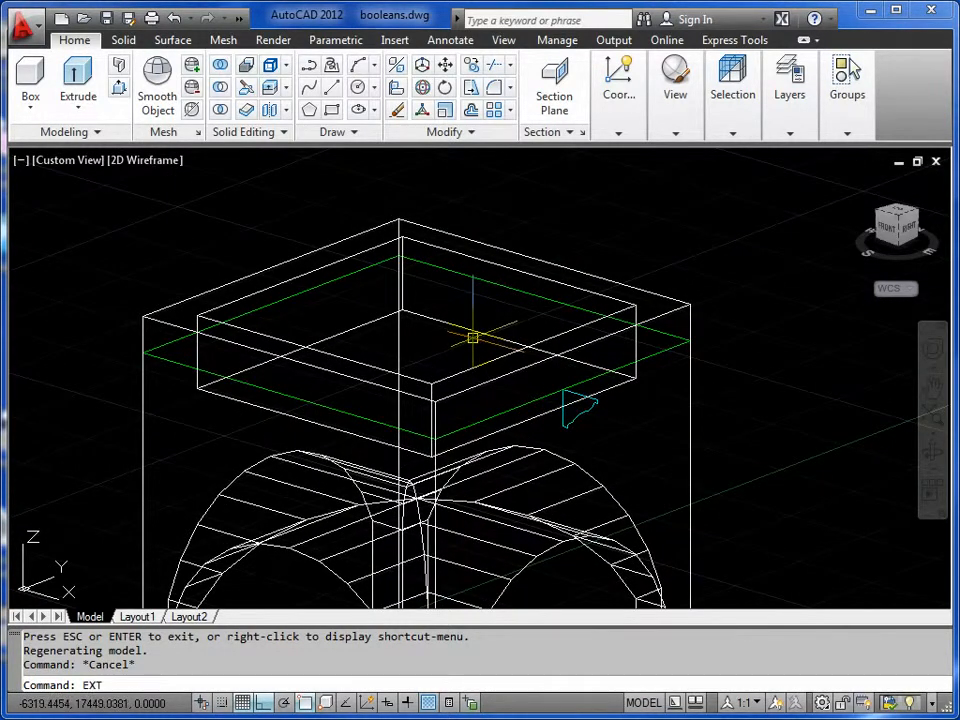
pyautogui.press('Return')
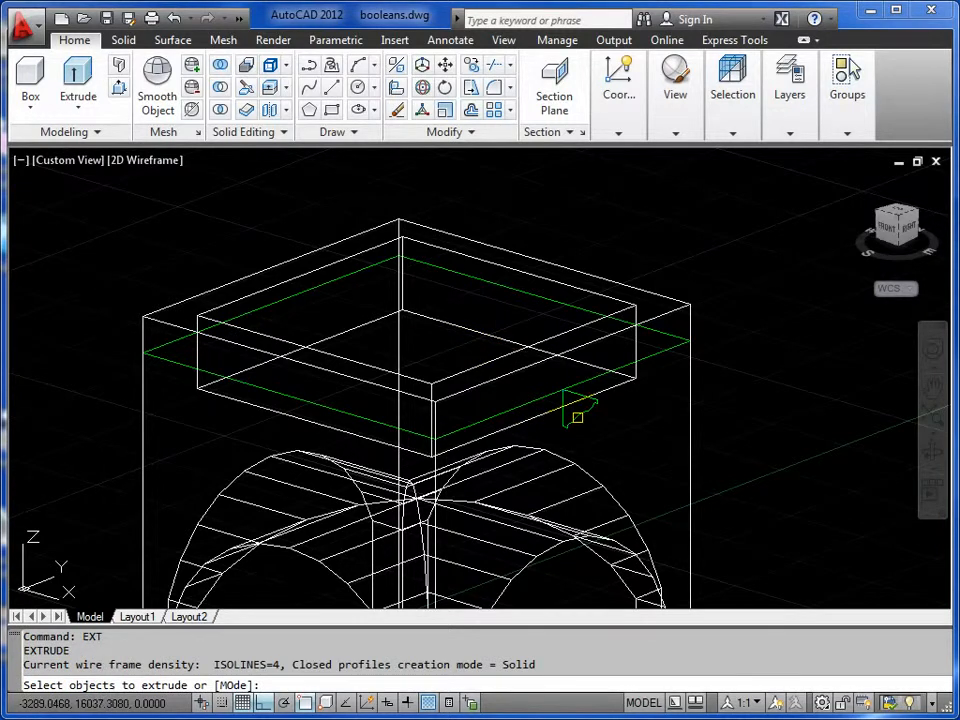
pyautogui.click(579, 416)
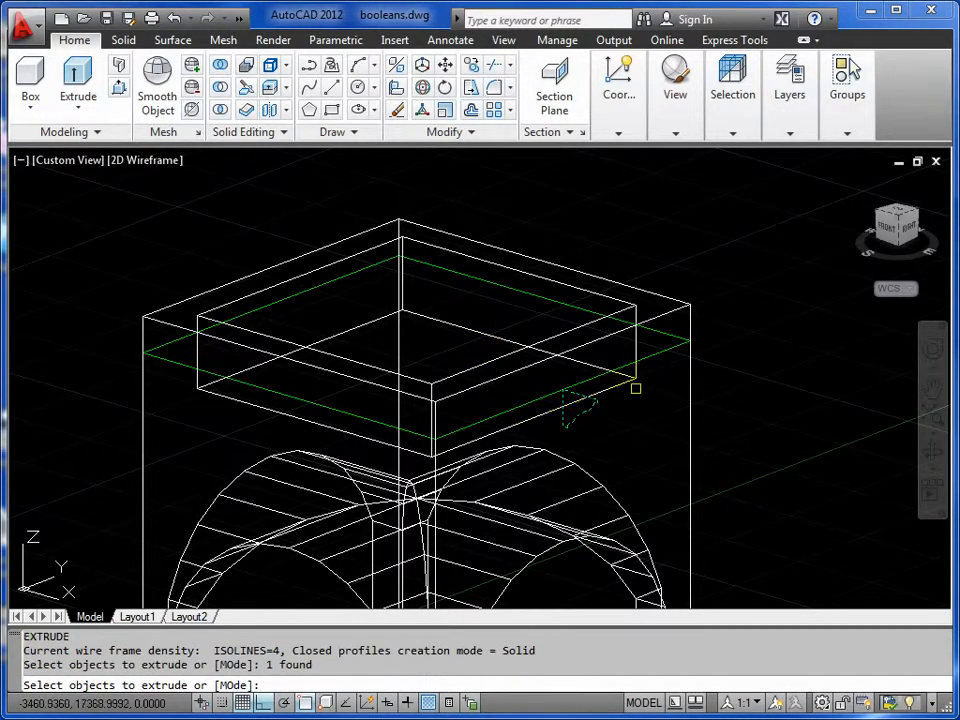
pyautogui.press('Return')
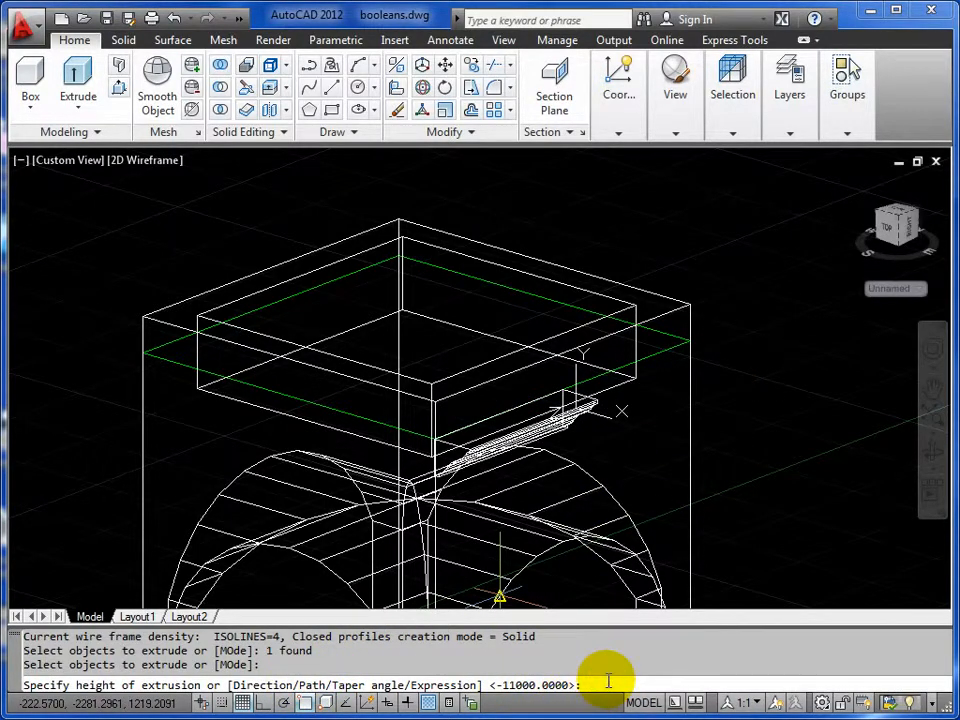
pyautogui.write('P')
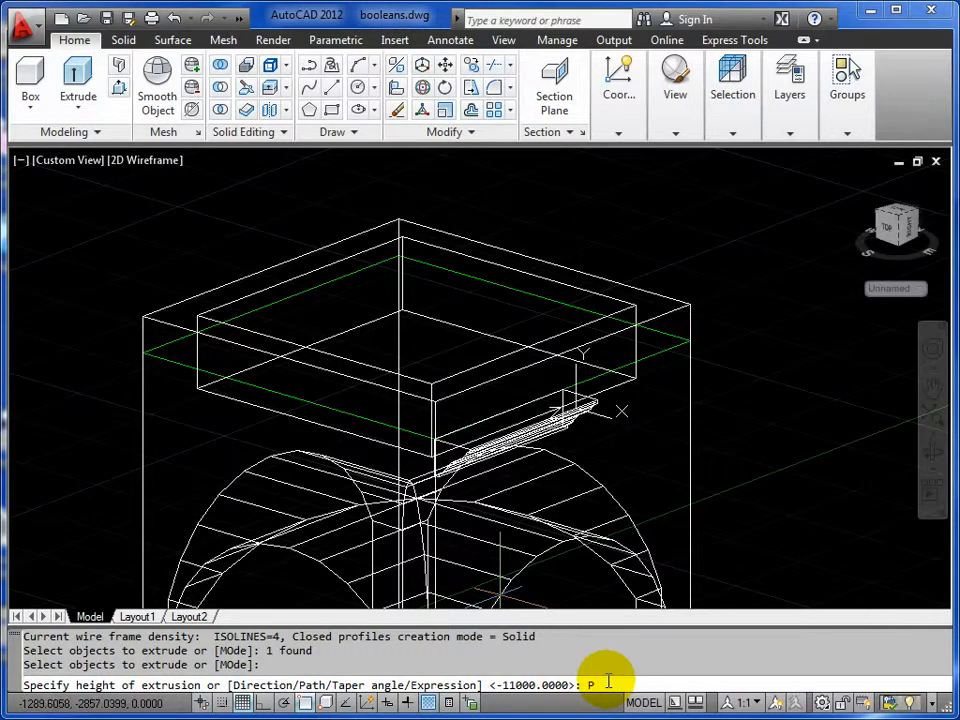
pyautogui.press('Return')
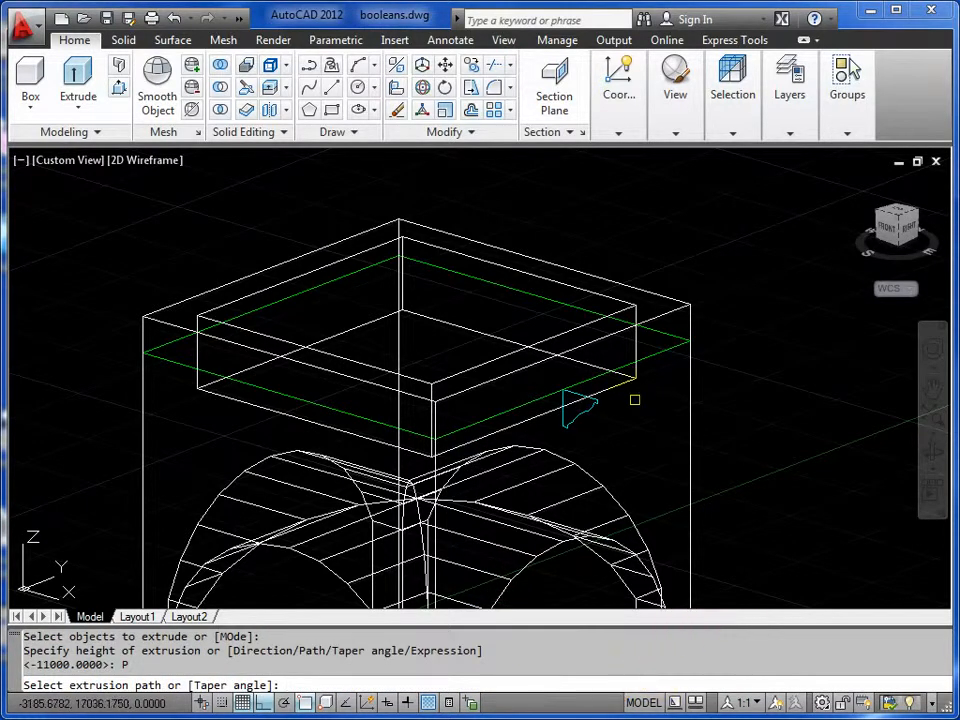
pyautogui.click(650, 356)
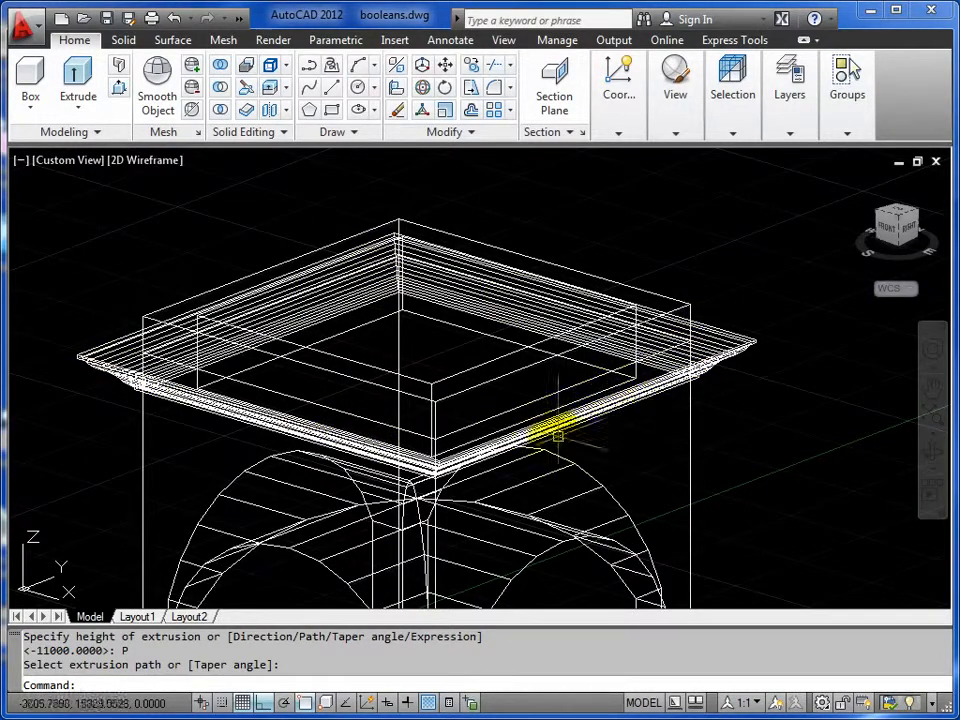
# - Look closely at a corner of the molding and check whether the molding and the arched structure select as separate objects
pyautogui.click(930, 455)
pyautogui.moveTo(552, 440); pyautogui.dragTo(320, 338)
pyautogui.scroll(4, 206, 285)
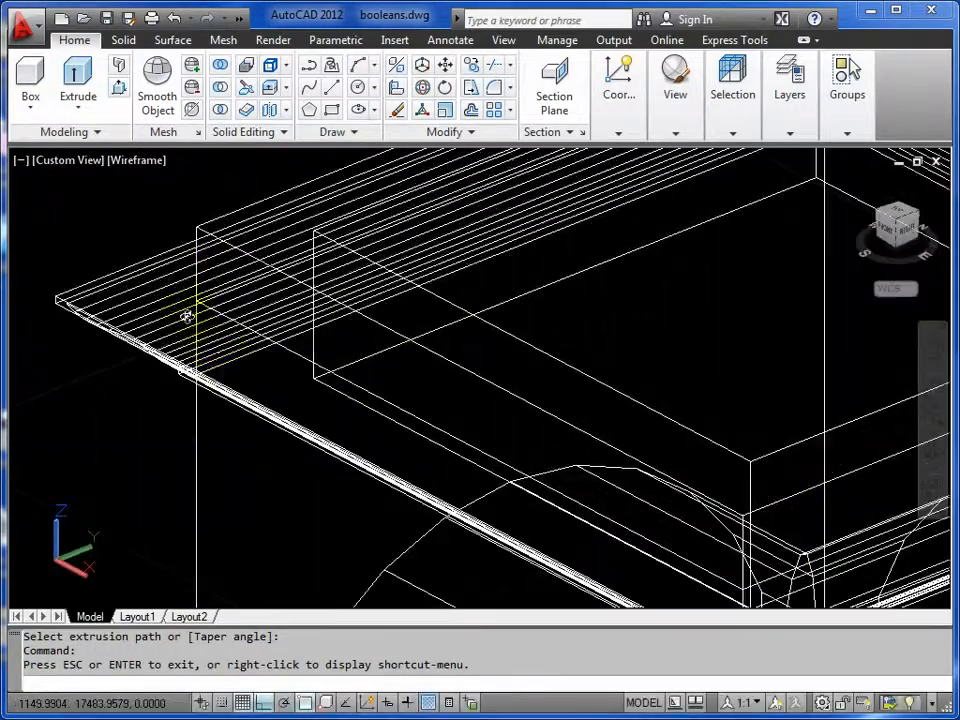
pyautogui.rightClick(256, 337)
pyautogui.click(300, 351)
pyautogui.click(249, 348)
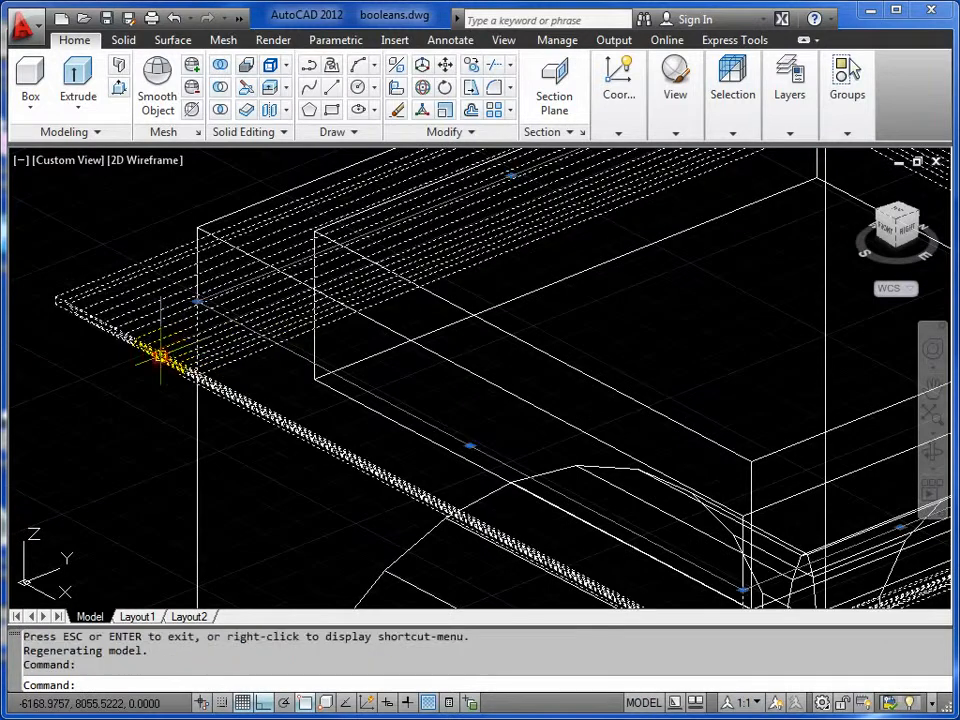
pyautogui.click(371, 321)
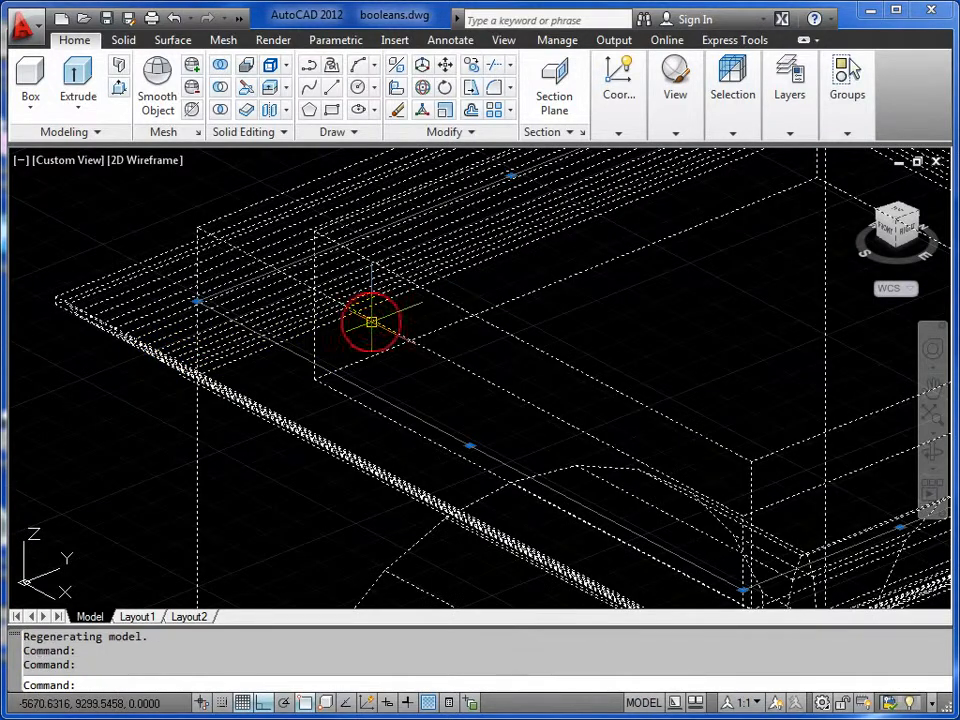
pyautogui.press('Escape')
pyautogui.press('Escape')
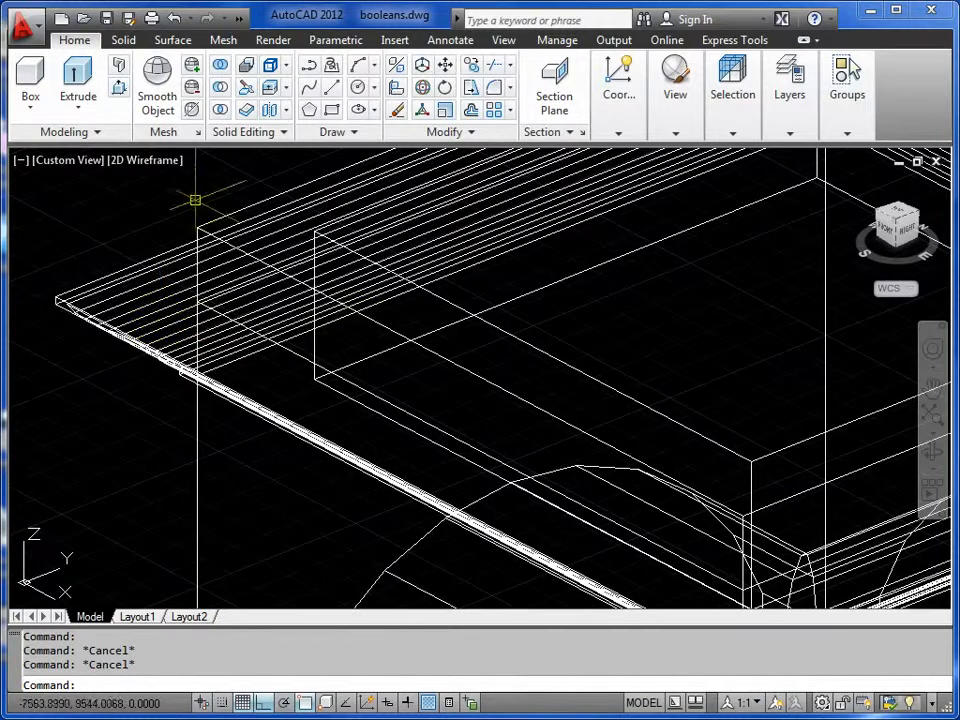
# - Join the molding and the arched structure into one solid with Union
pyautogui.click(220, 66)
pyautogui.click(163, 252)
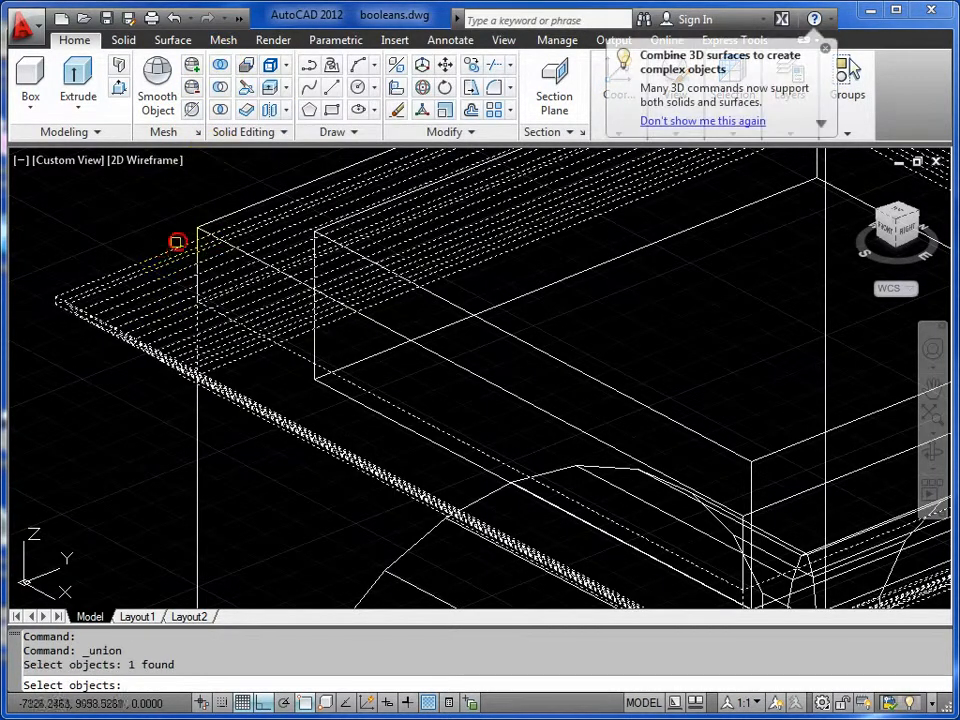
pyautogui.click(214, 217)
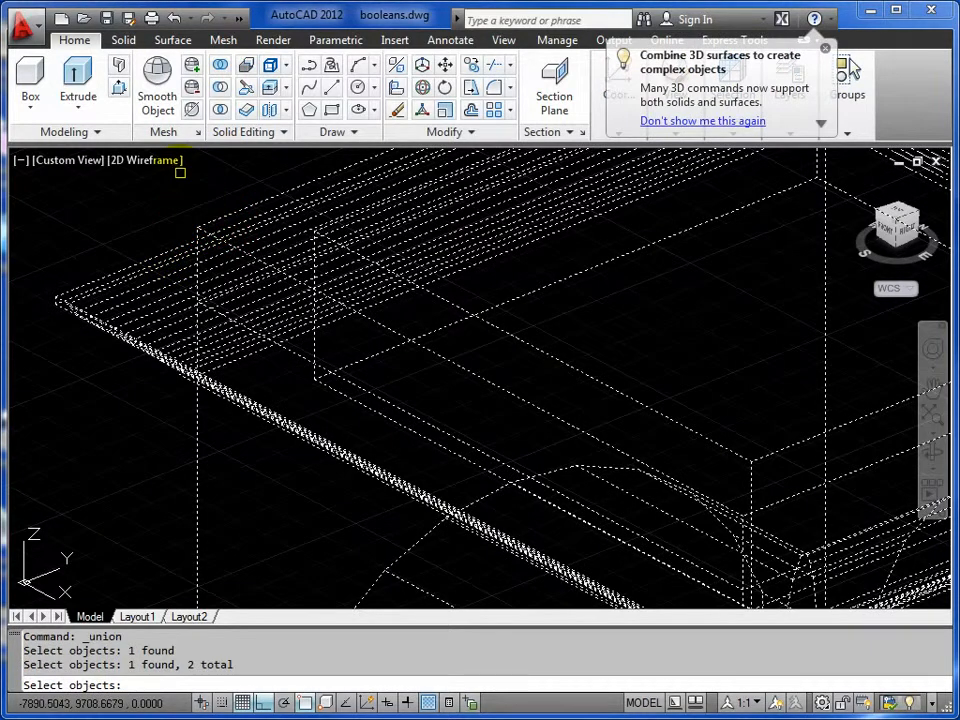
pyautogui.press('Return')
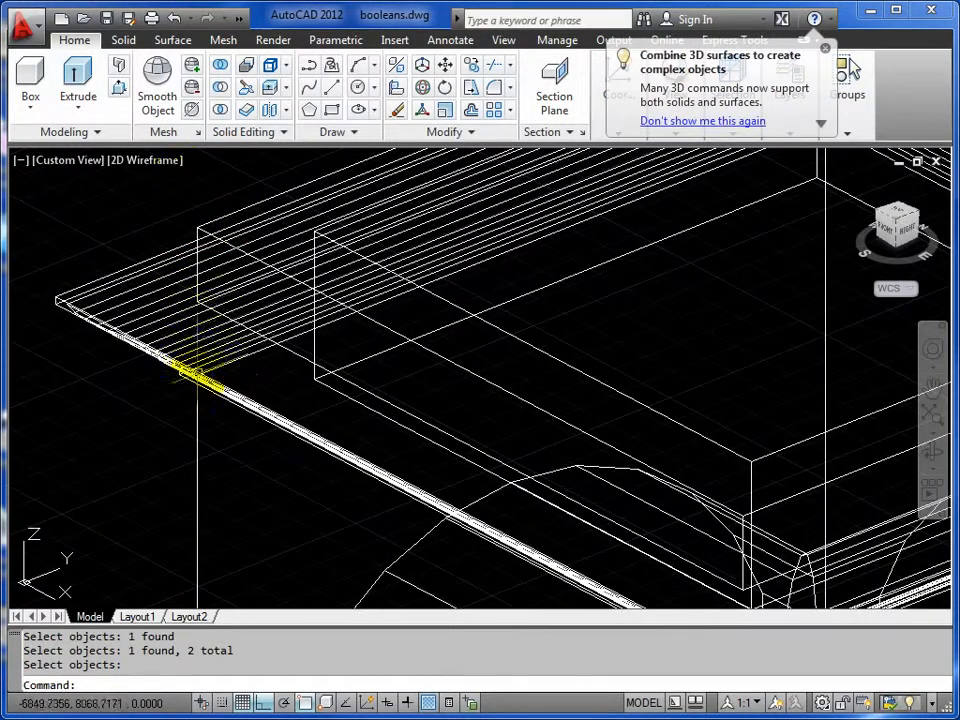
# - View the whole joined structure and examine the flat red rectangle containing the yellow circle and curved outline
pyautogui.click(931, 450)
pyautogui.moveTo(330, 410); pyautogui.dragTo(435, 370)
pyautogui.scroll(-2, 437, 360)
pyautogui.moveTo(439, 349); pyautogui.dragTo(391, 262, button='middle')
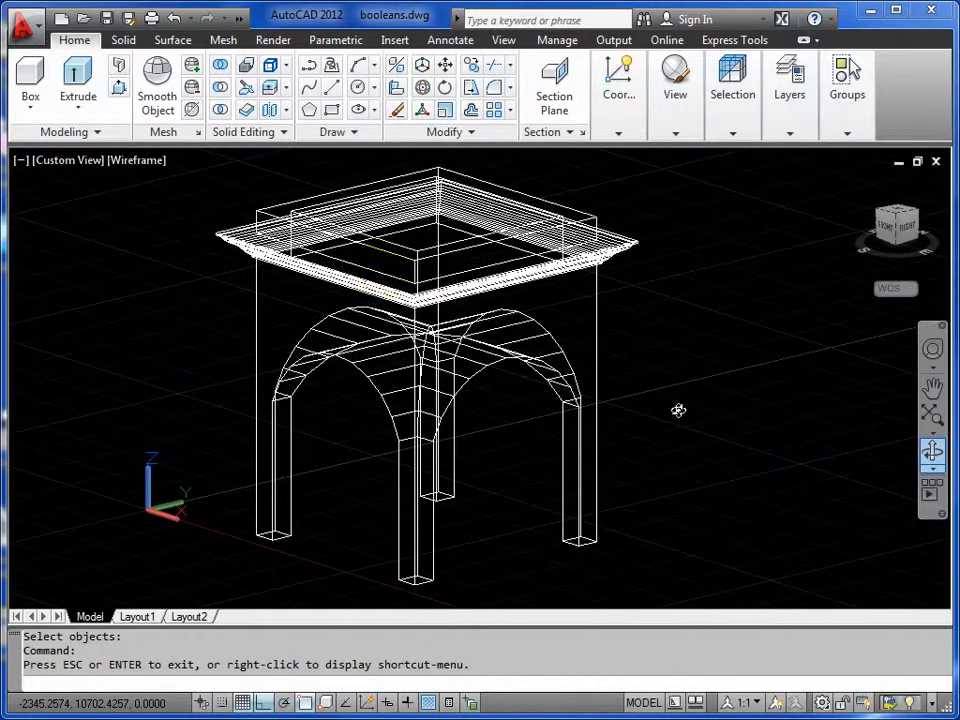
pyautogui.moveTo(728, 443); pyautogui.dragTo(499, 313)
pyautogui.rightClick(502, 310)
pyautogui.click(542, 321)
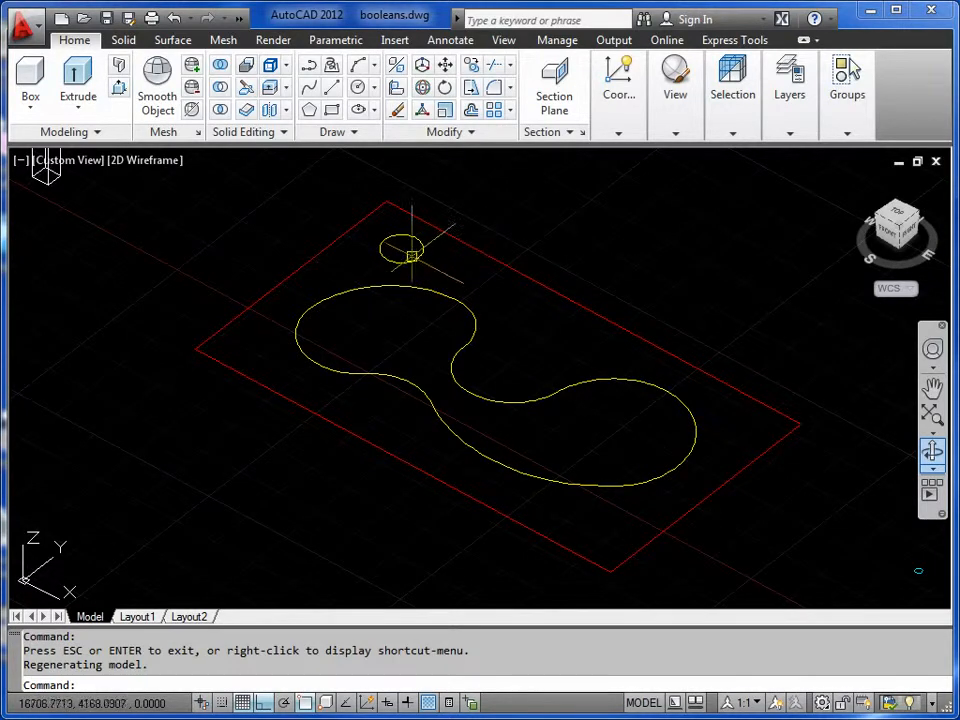
pyautogui.moveTo(429, 291)
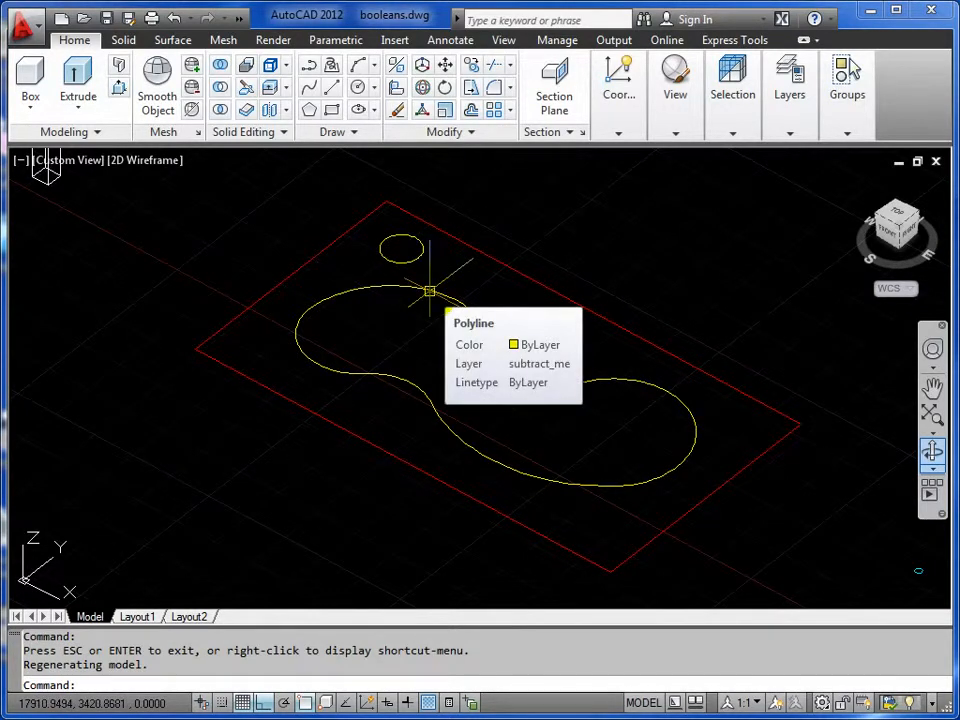
pyautogui.press('Escape')
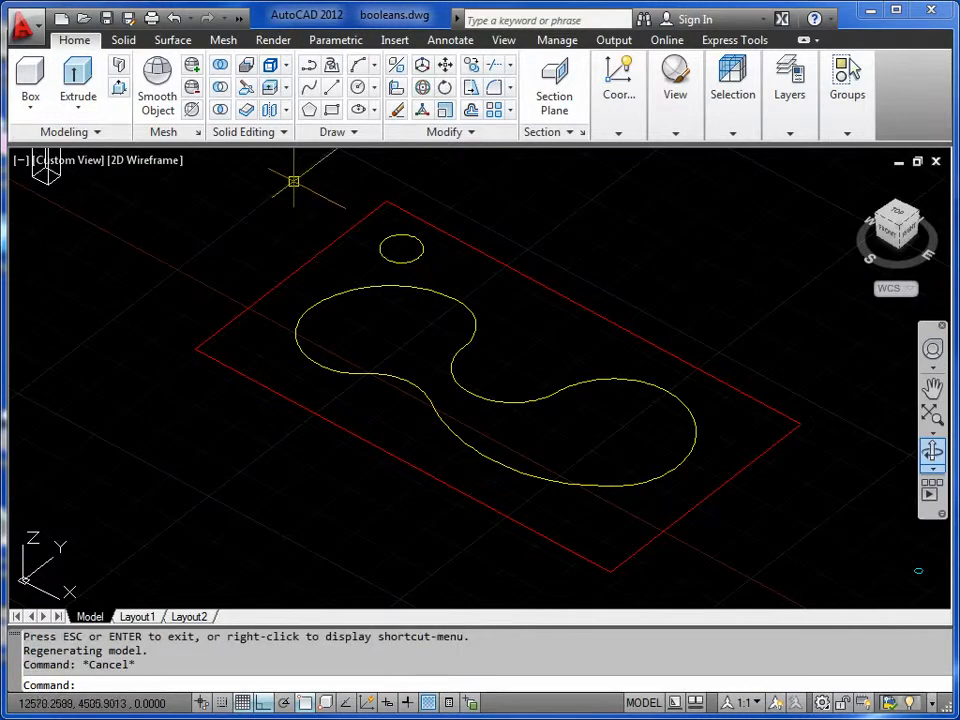
# - Convert the red rectangle, the yellow circle and the yellow curved outline into regions
pyautogui.moveTo(535, 289); pyautogui.dragTo(529, 290, button='middle')
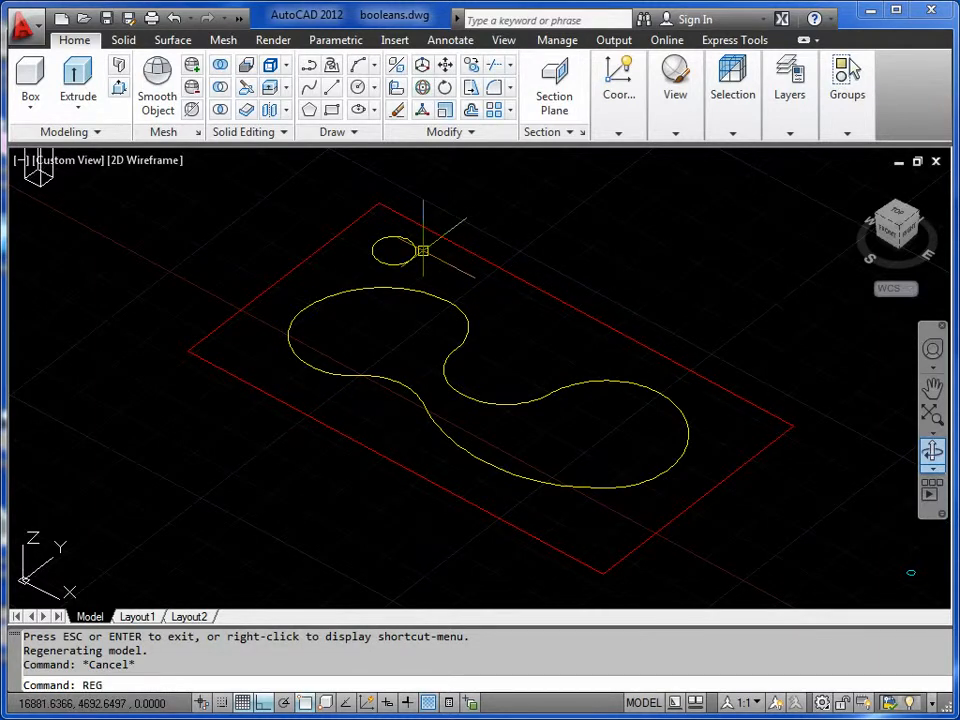
pyautogui.press('Return')
pyautogui.click(402, 216)
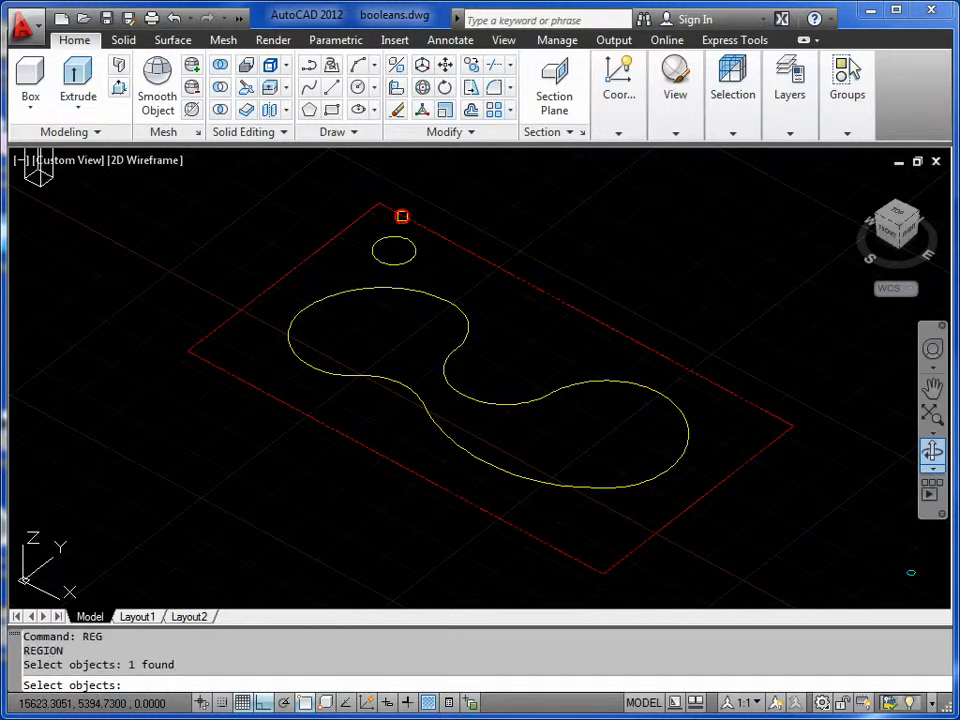
pyautogui.click(396, 237)
pyautogui.click(424, 292)
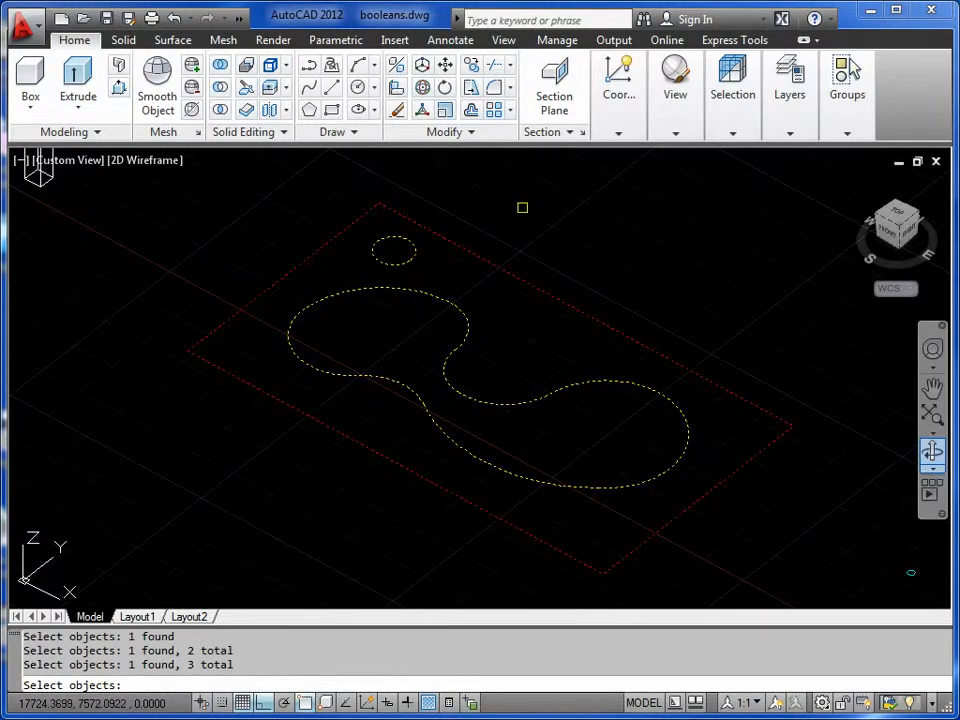
pyautogui.press('Return')
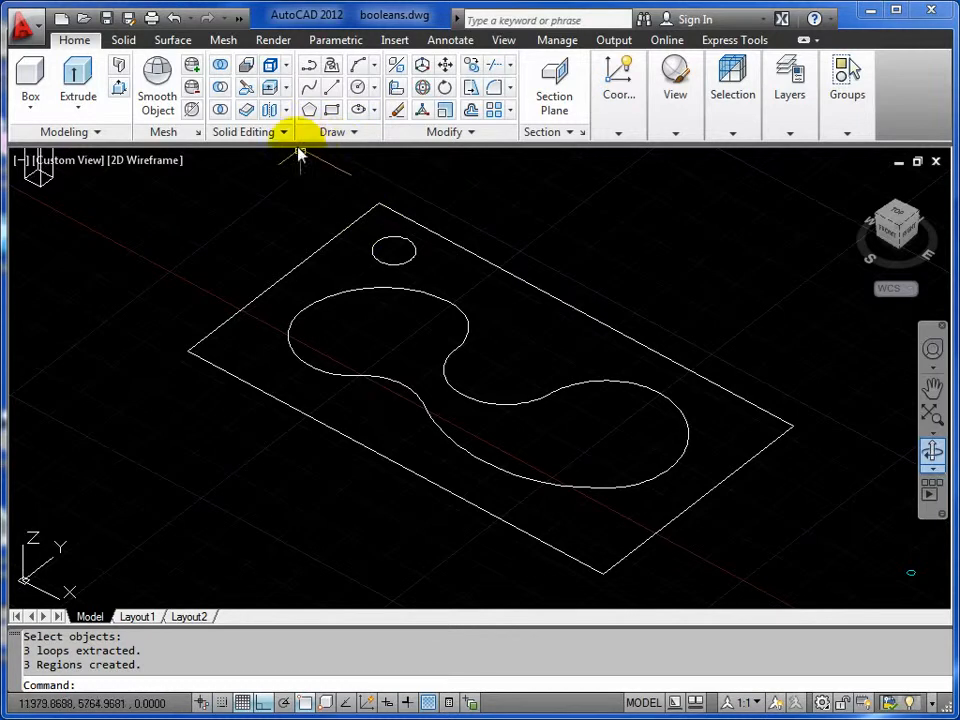
# - Display the model in the Shaded with edges visual style and check that the curved region selects separately from the rectangle
pyautogui.click(146, 162)
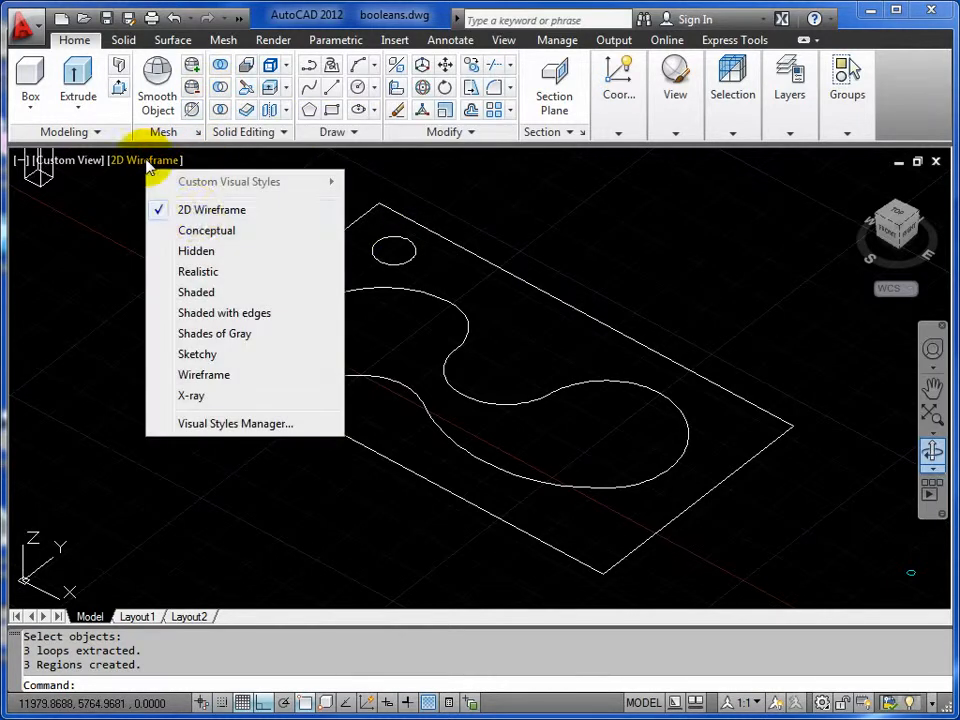
pyautogui.click(201, 313)
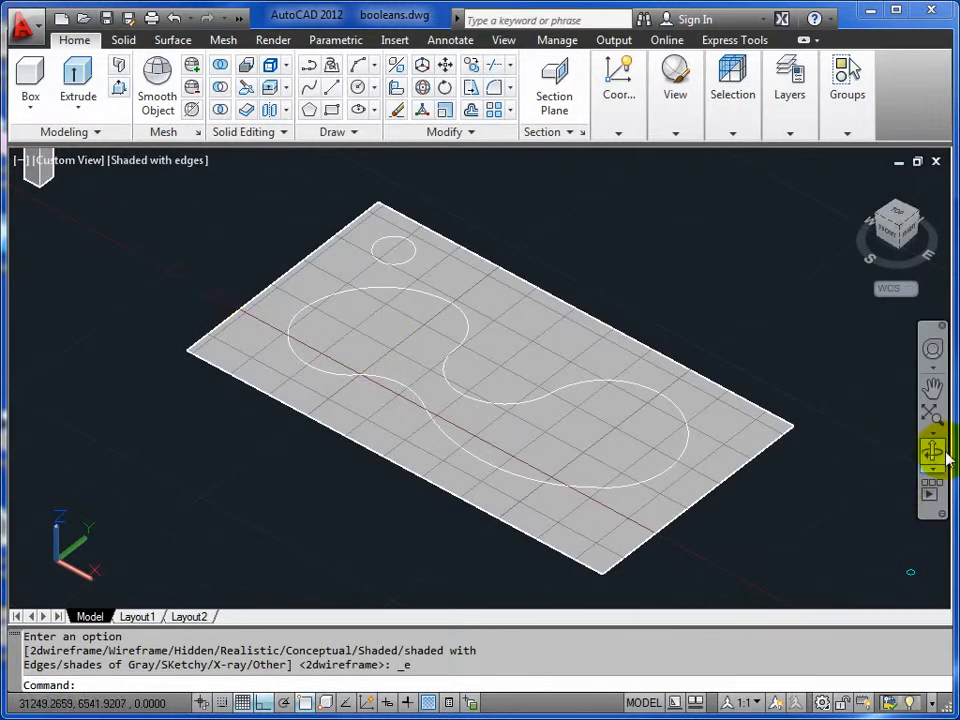
pyautogui.click(932, 452)
pyautogui.moveTo(442, 326)
pyautogui.mouseDown()
pyautogui.moveTo(596, 411)
pyautogui.moveTo(536, 388)
pyautogui.moveTo(536, 407)
pyautogui.moveTo(613, 422)
pyautogui.moveTo(439, 371)
pyautogui.moveTo(463, 364)
pyautogui.mouseUp()
pyautogui.rightClick(463, 364)
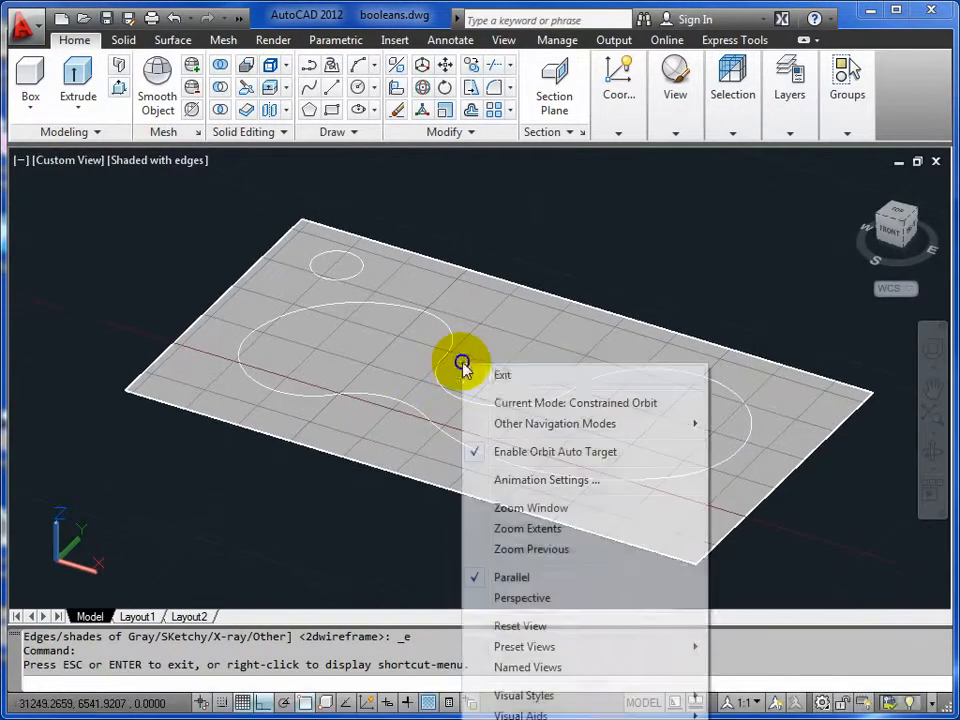
pyautogui.click(505, 374)
pyautogui.click(439, 356)
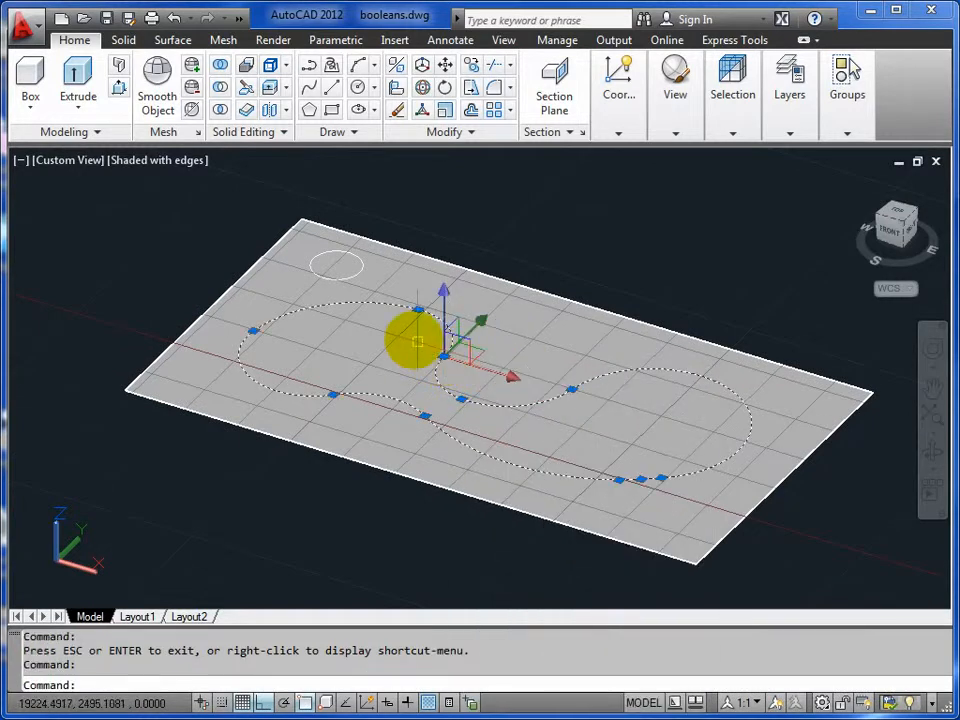
pyautogui.press('Escape')
pyautogui.press('Escape')
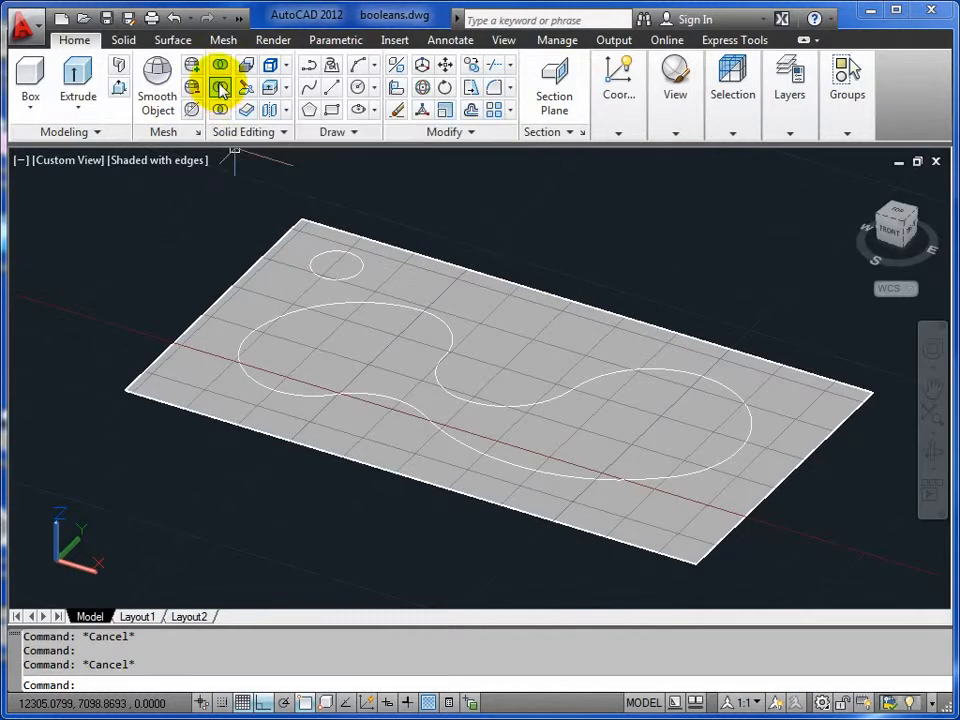
pyautogui.click(220, 91)
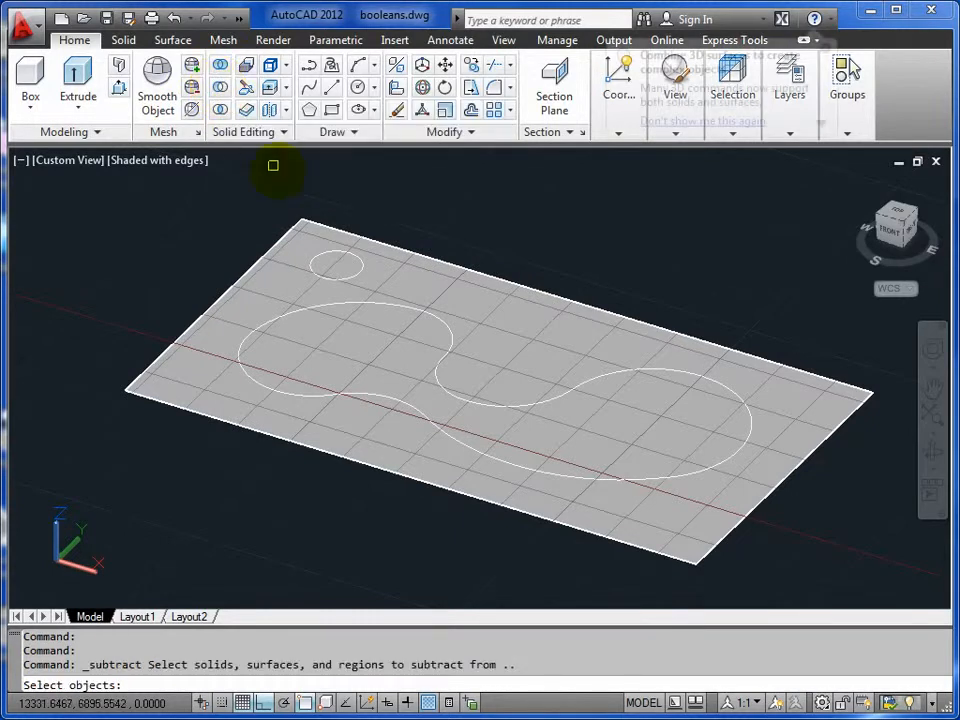
pyautogui.click(387, 245)
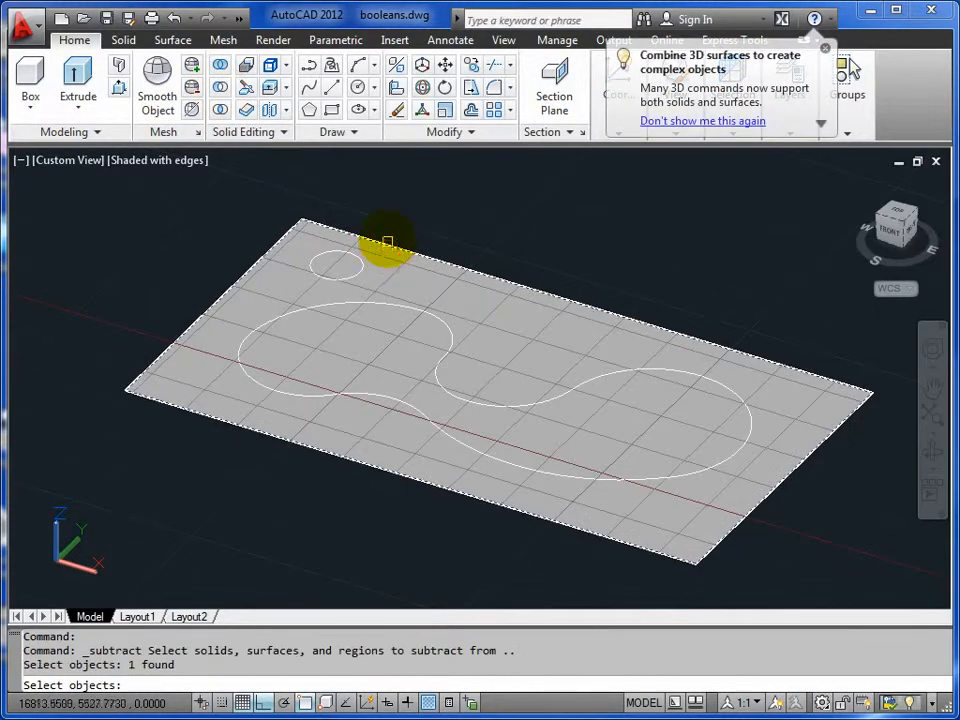
pyautogui.press('Return')
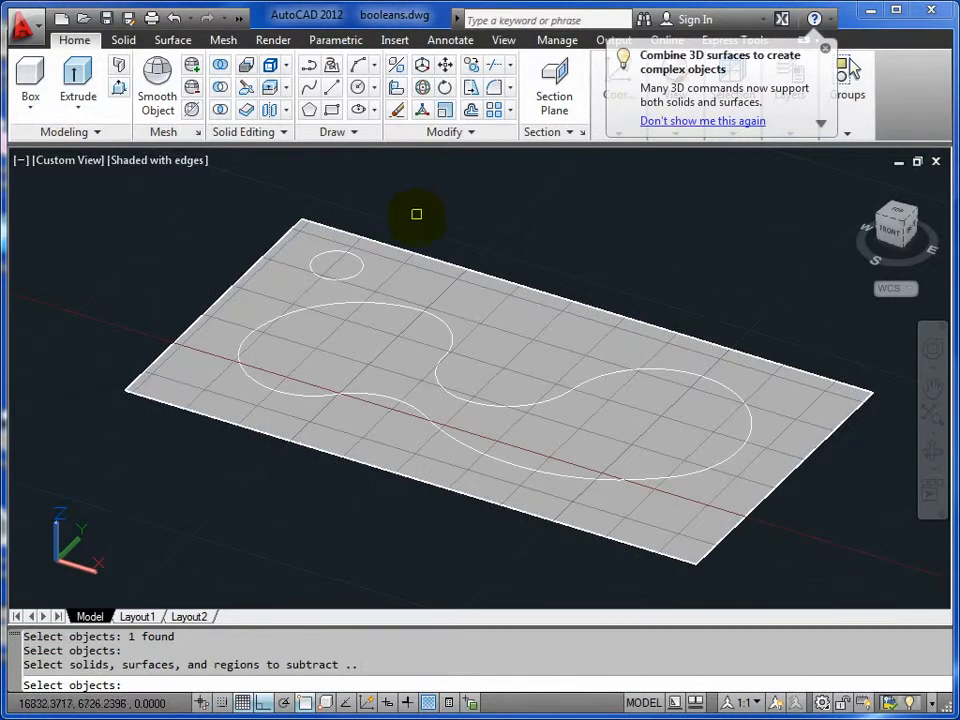
pyautogui.click(354, 279)
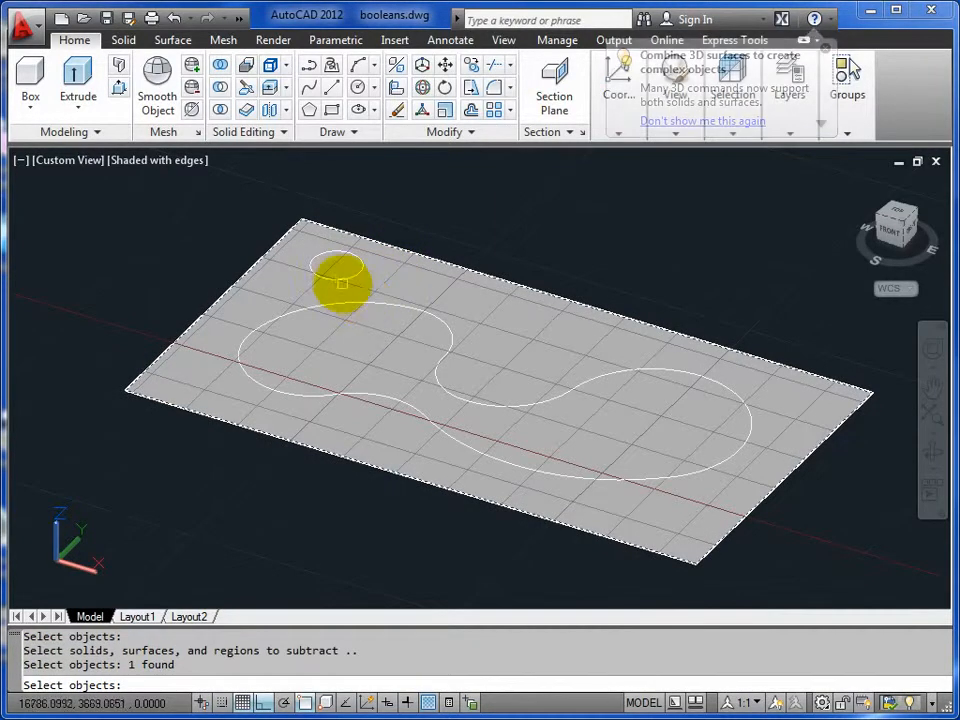
pyautogui.click(340, 280)
pyautogui.press('Escape')
pyautogui.press('Escape')
pyautogui.press('Return')
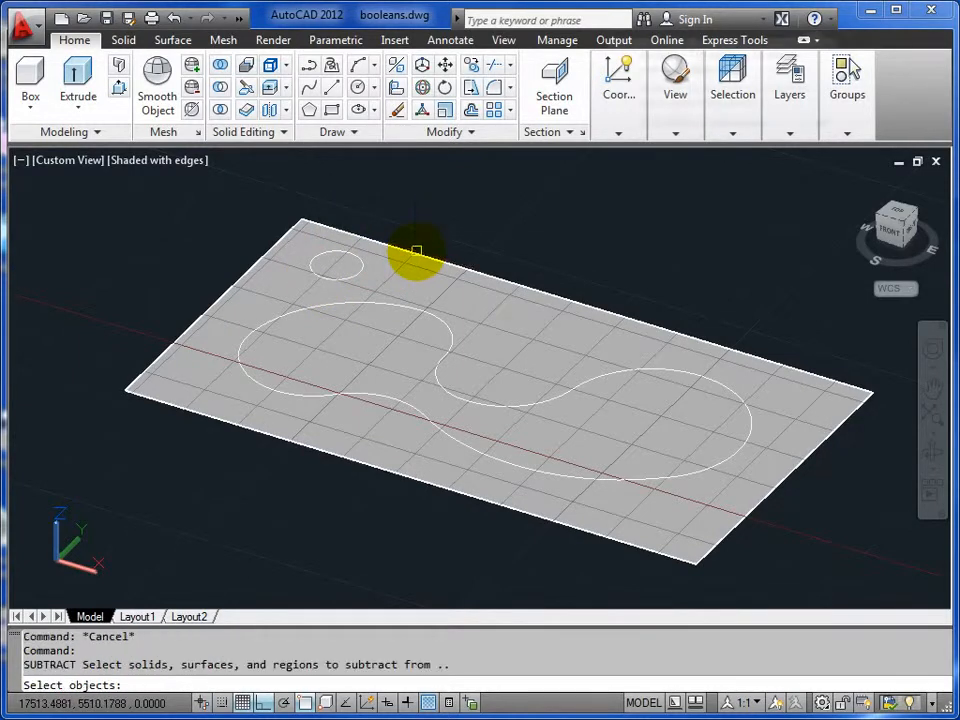
pyautogui.click(418, 251)
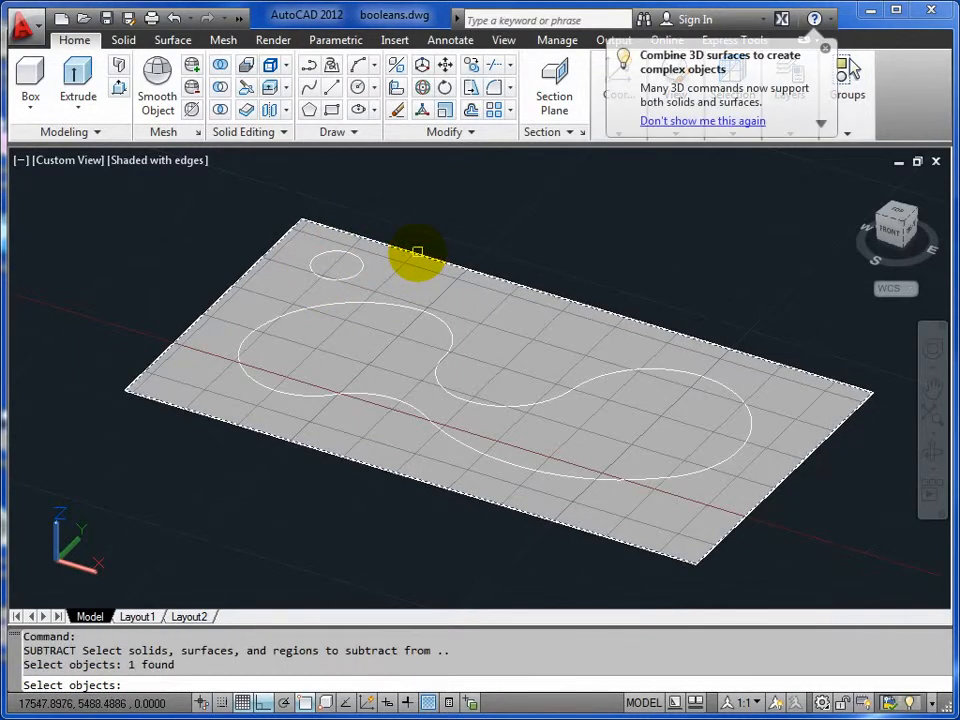
pyautogui.press('Return')
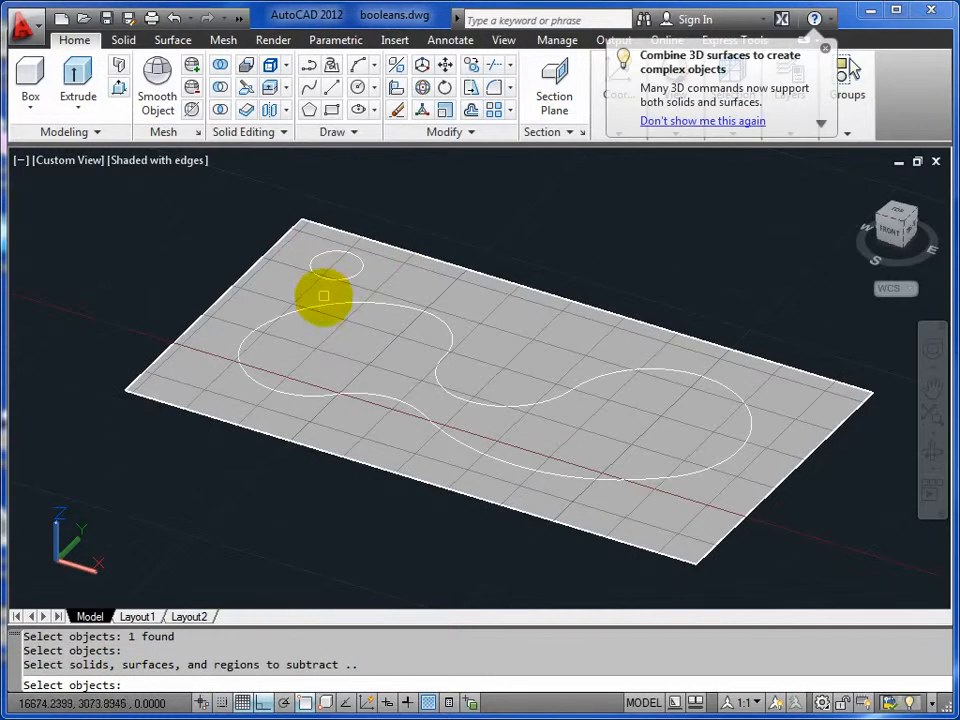
pyautogui.click(324, 307)
pyautogui.click(324, 307)
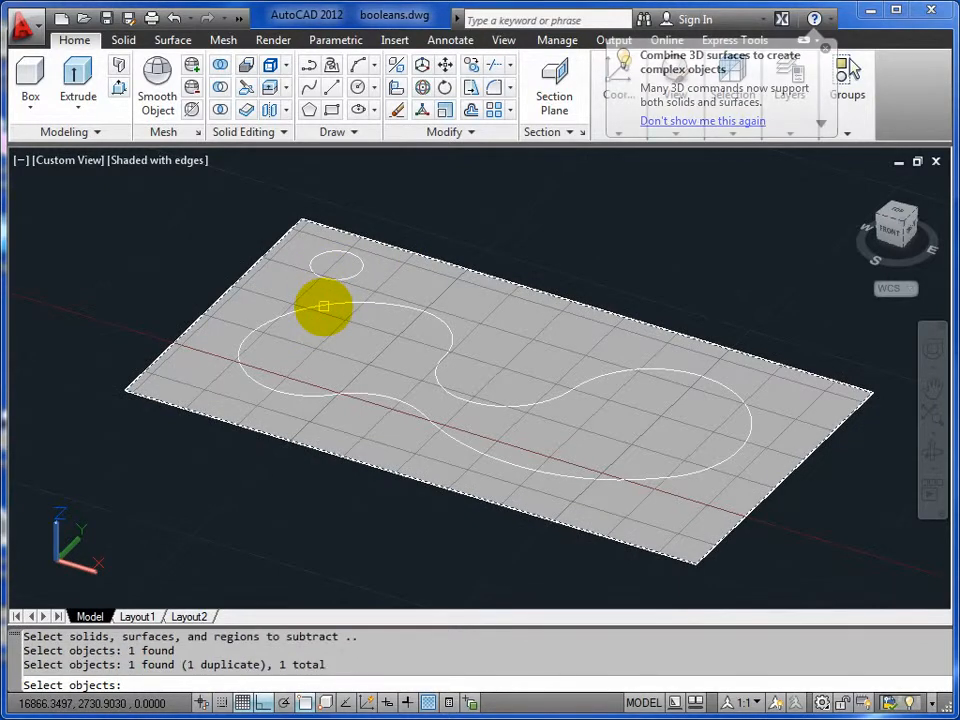
pyautogui.press('Escape')
# - Display the model in 2D Wireframe and subtract the circle and curved regions from the rectangular region
pyautogui.click(141, 164)
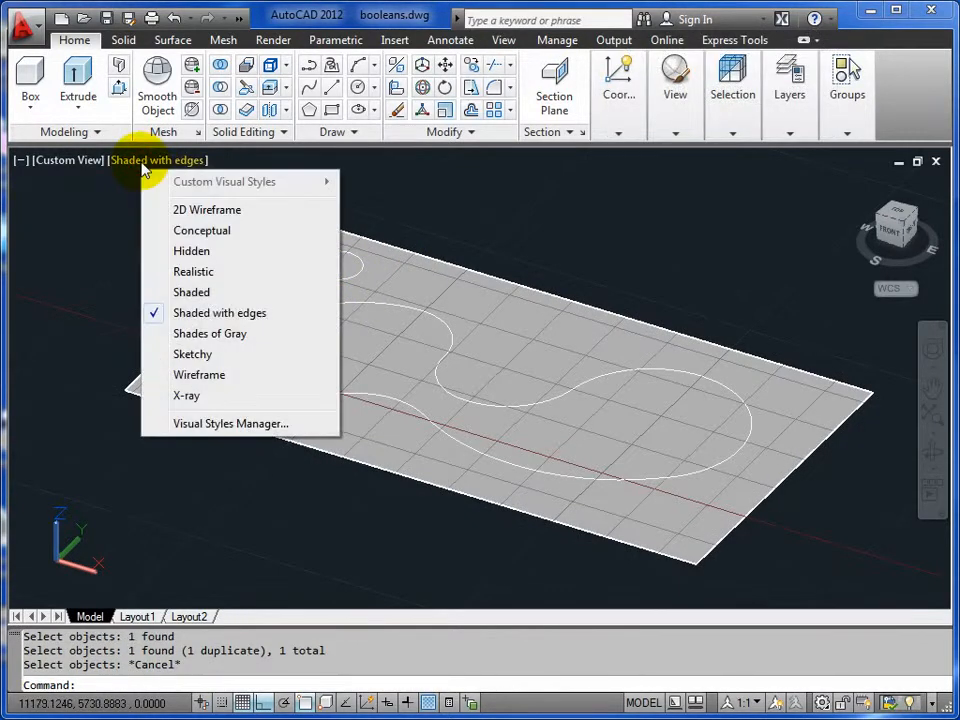
pyautogui.click(190, 216)
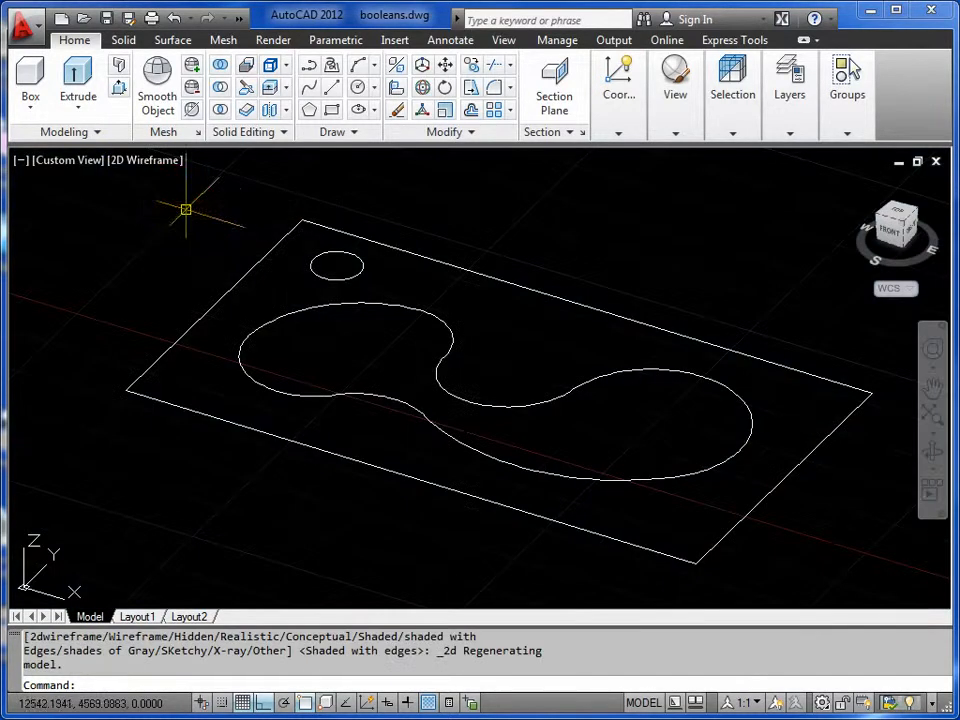
pyautogui.click(221, 88)
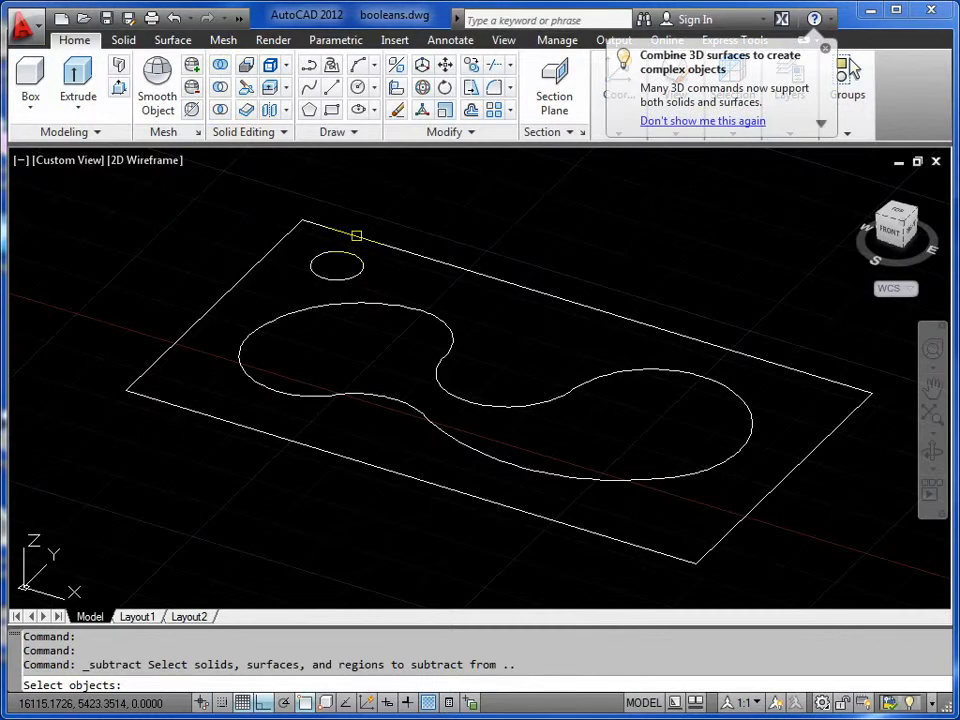
pyautogui.click(356, 235)
pyautogui.press('Return')
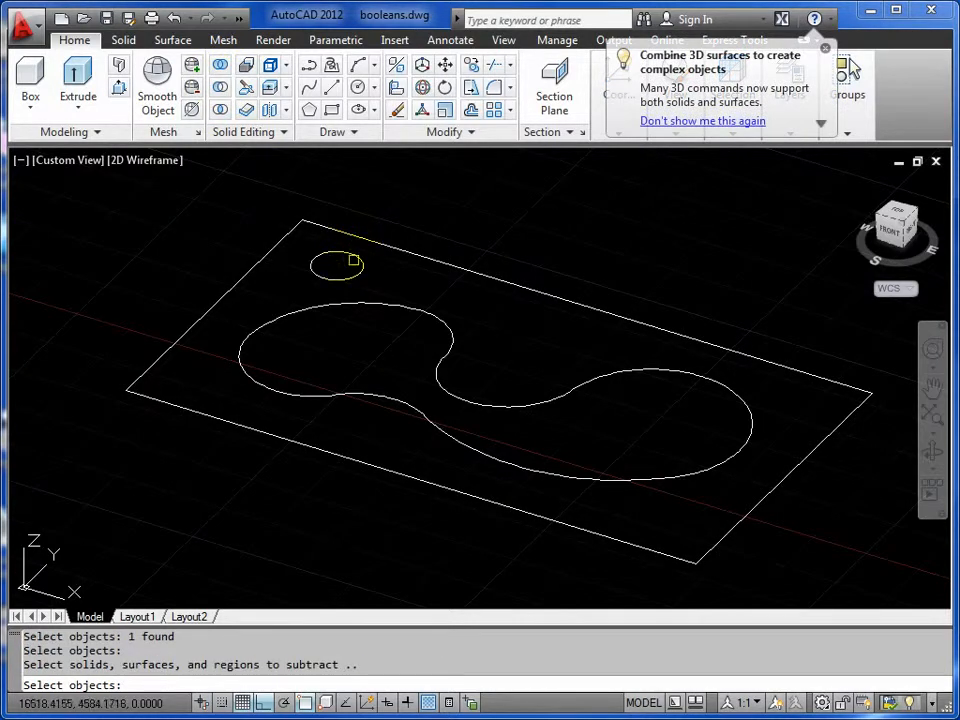
pyautogui.click(351, 278)
pyautogui.click(365, 303)
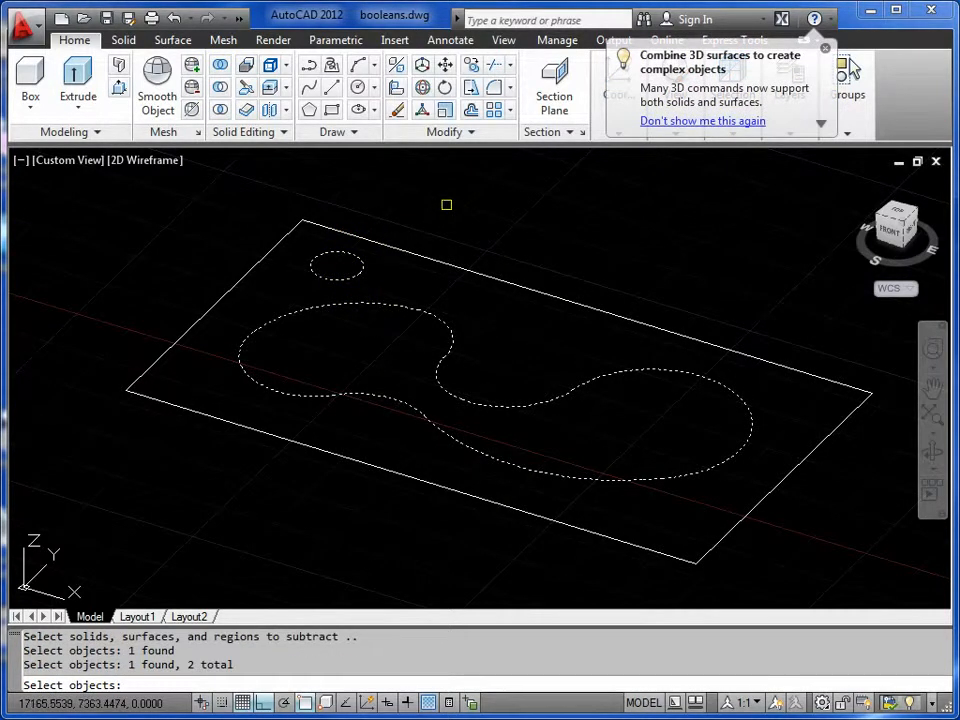
pyautogui.press('Return')
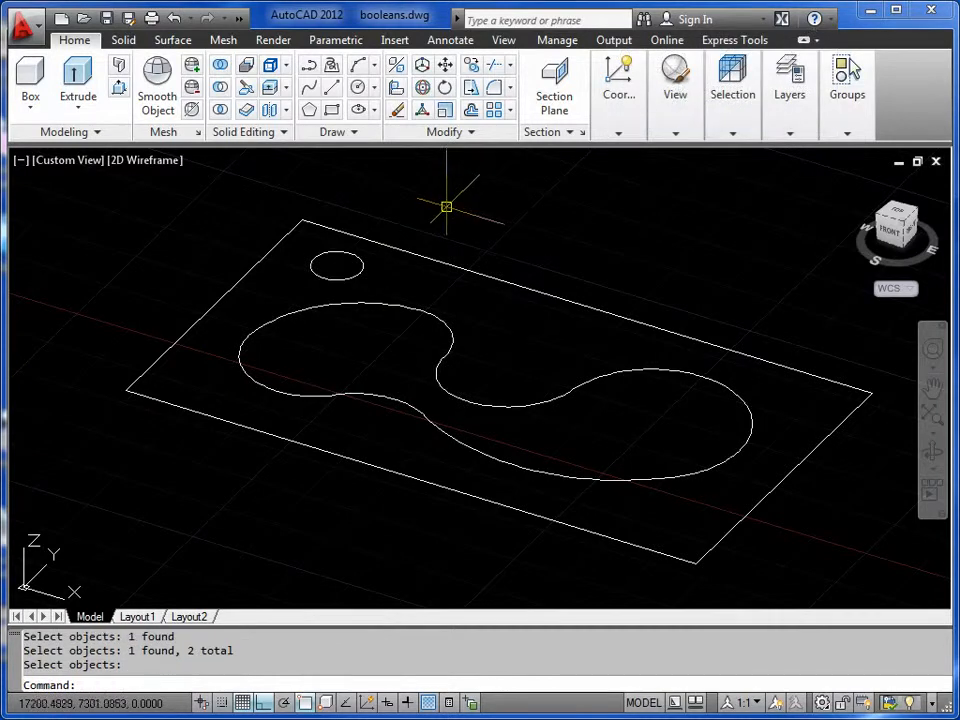
# - Display the subtracted region in the Shaded with edges visual style and examine its two openings from another angle
pyautogui.click(140, 163)
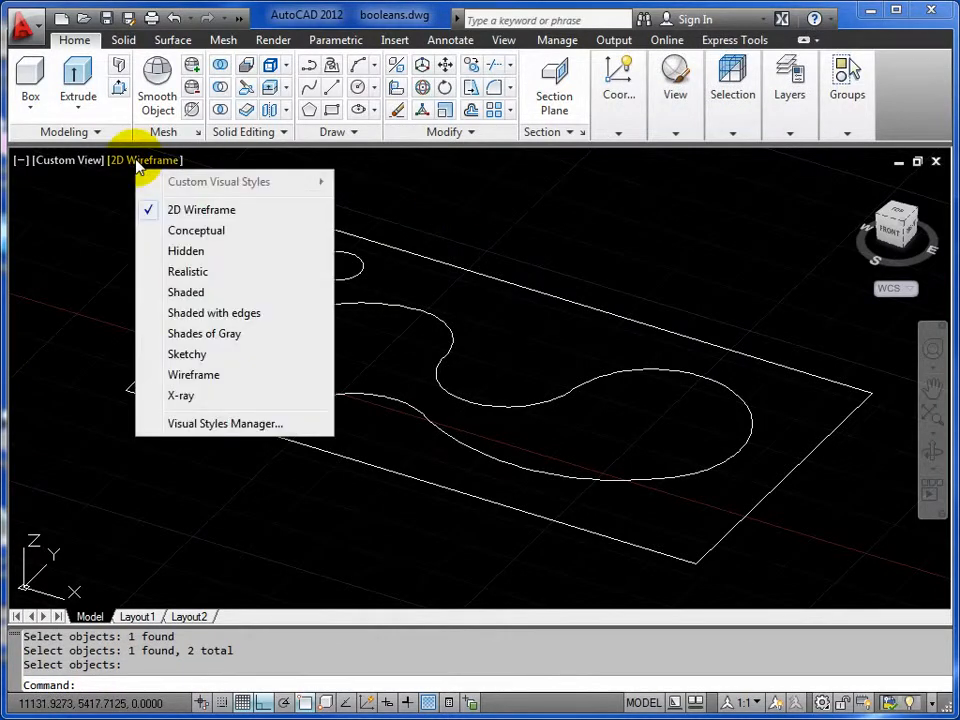
pyautogui.click(185, 317)
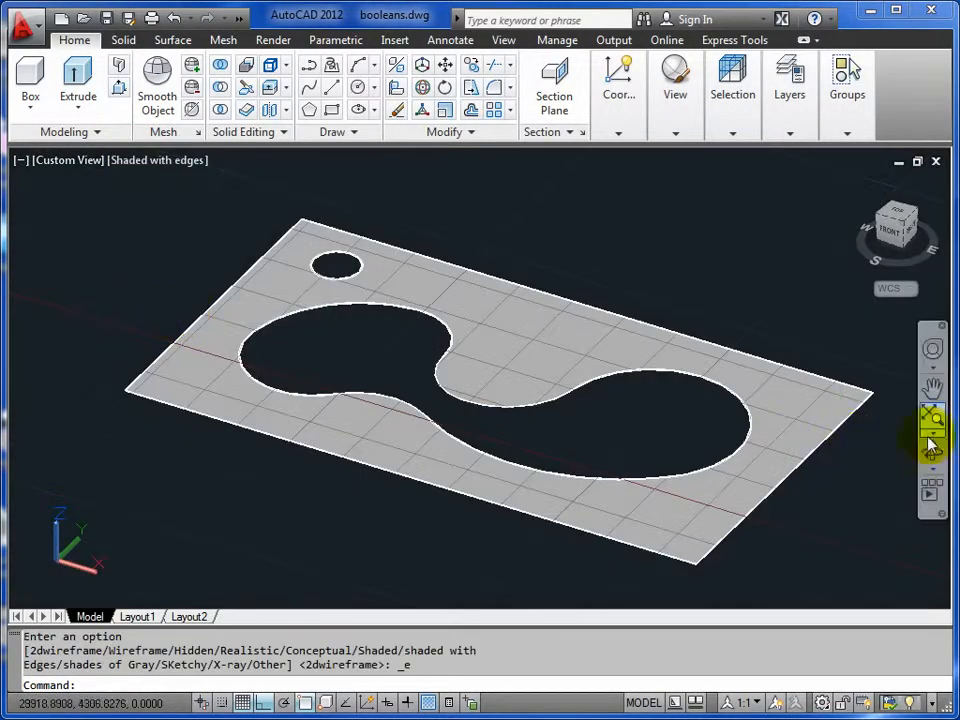
pyautogui.click(930, 452)
pyautogui.moveTo(510, 436); pyautogui.dragTo(493, 422)
pyautogui.rightClick(493, 422)
pyautogui.click(530, 432)
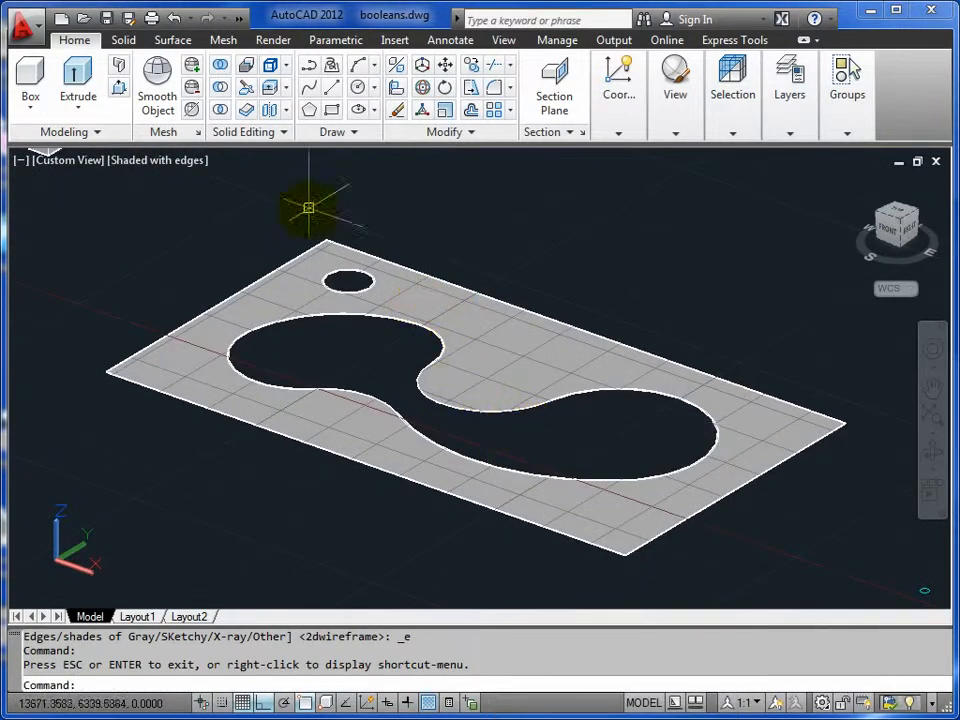
# - Try to extrude the rectangular region with its circular and curved openings into a solid
pyautogui.write('EX')
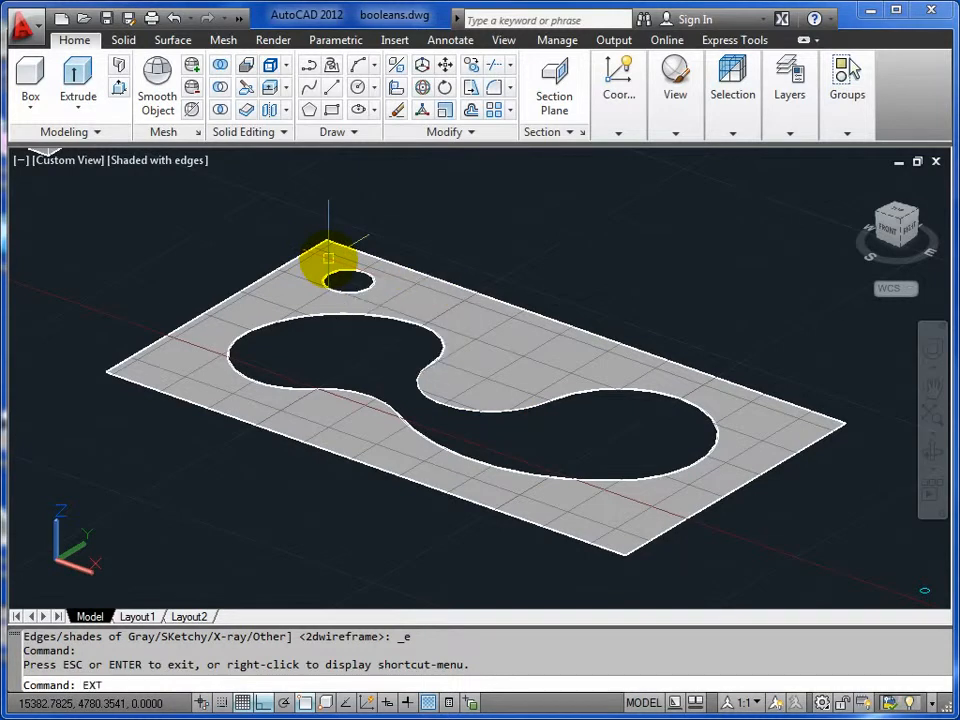
pyautogui.write('T')
pyautogui.press('Return')
pyautogui.click(410, 271)
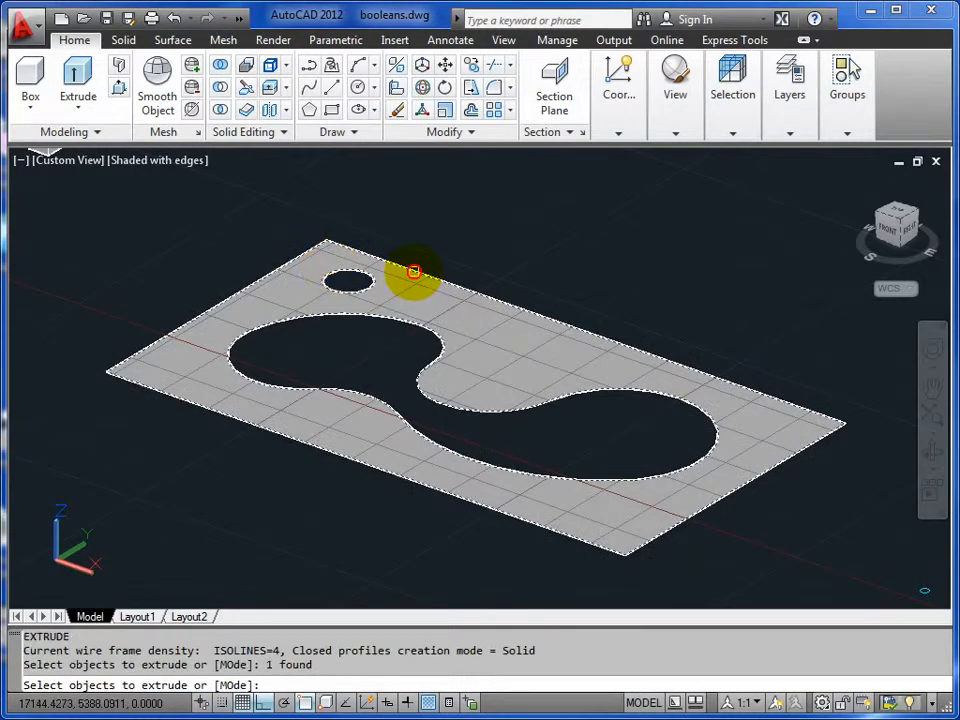
pyautogui.press('Return')
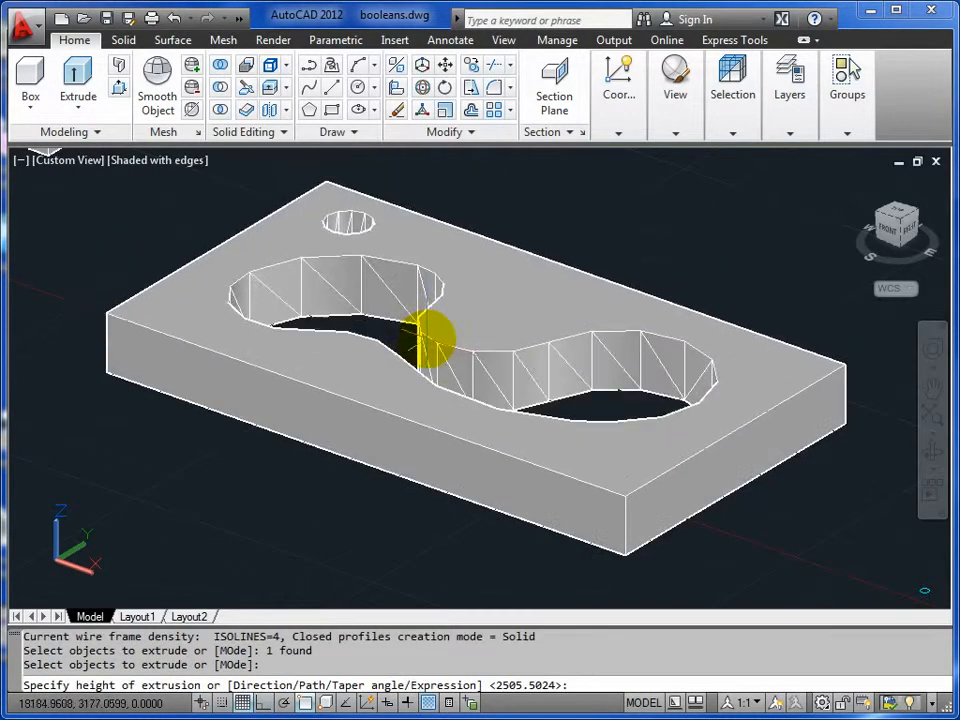
pyautogui.press('Escape')
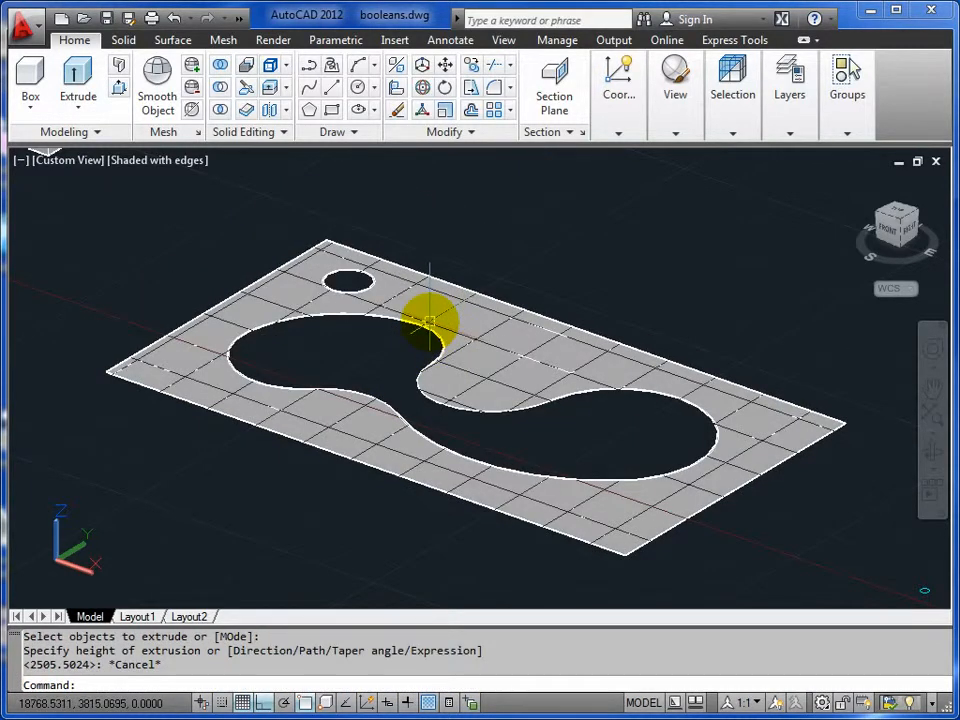
# - Undo the view, subtraction and region operations back to the original rectangle, circle and curved outline
pyautogui.write('U')
pyautogui.press('Return')
pyautogui.press('Return')
pyautogui.press('Return')
pyautogui.press('Return')
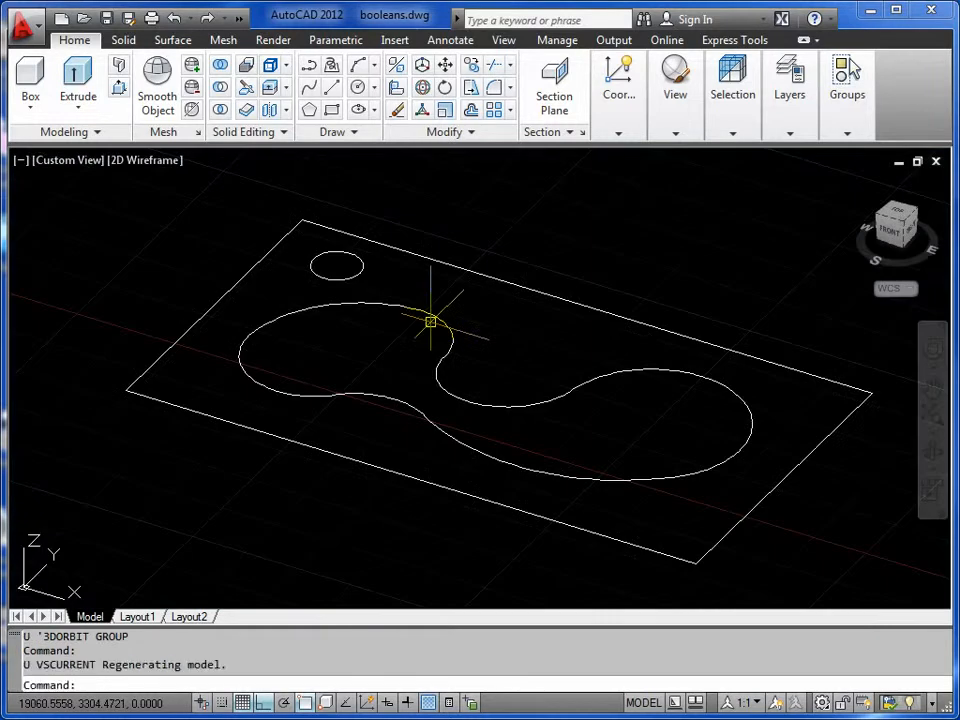
pyautogui.press('Return')
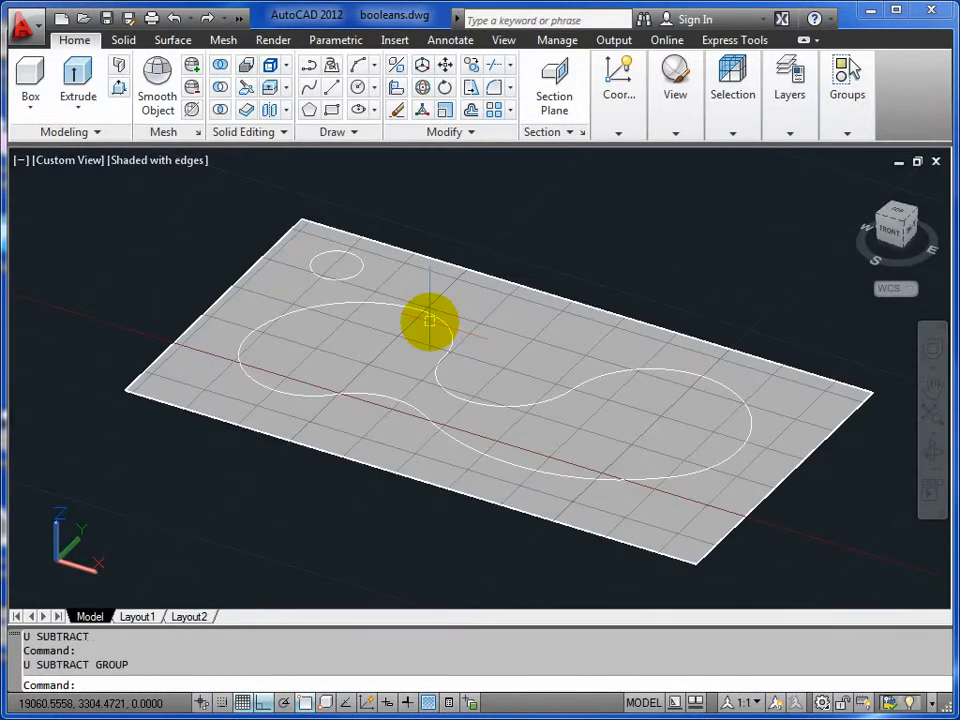
pyautogui.press('Return')
pyautogui.press('Return')
pyautogui.press('Return')
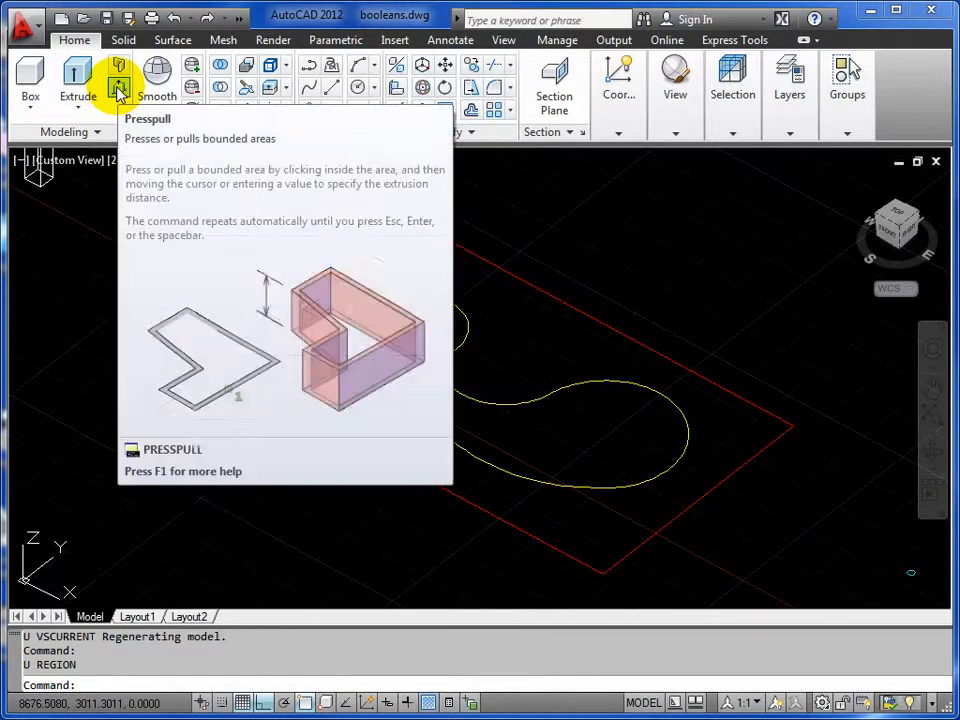
# - Use Presspull to raise the area between the rectangle and its inner outlines into a slab with two openings
pyautogui.click(118, 90)
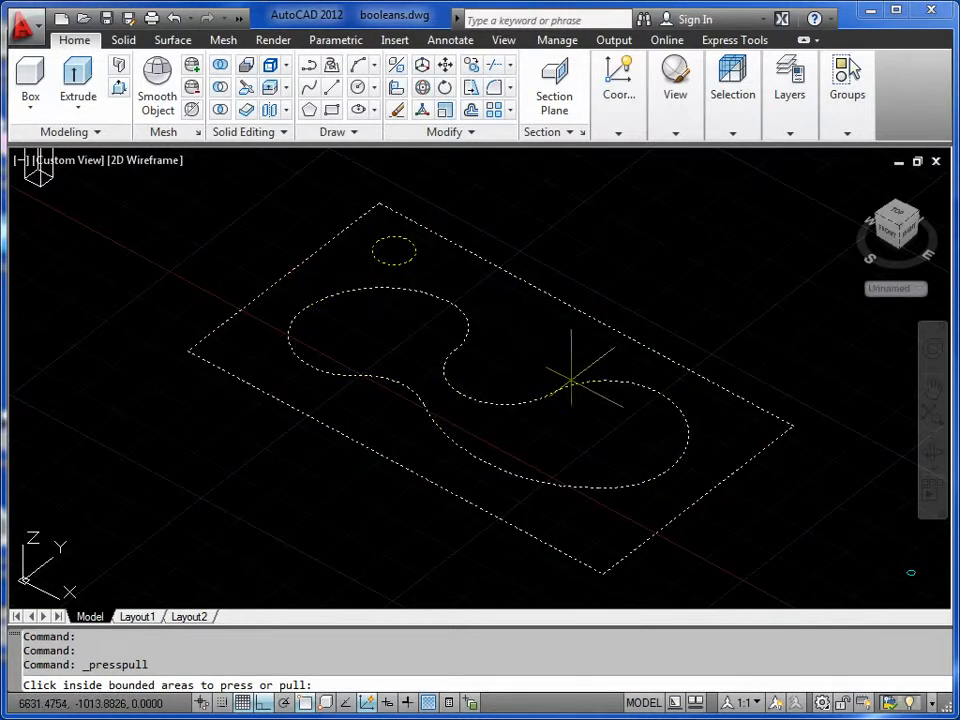
pyautogui.click(516, 340)
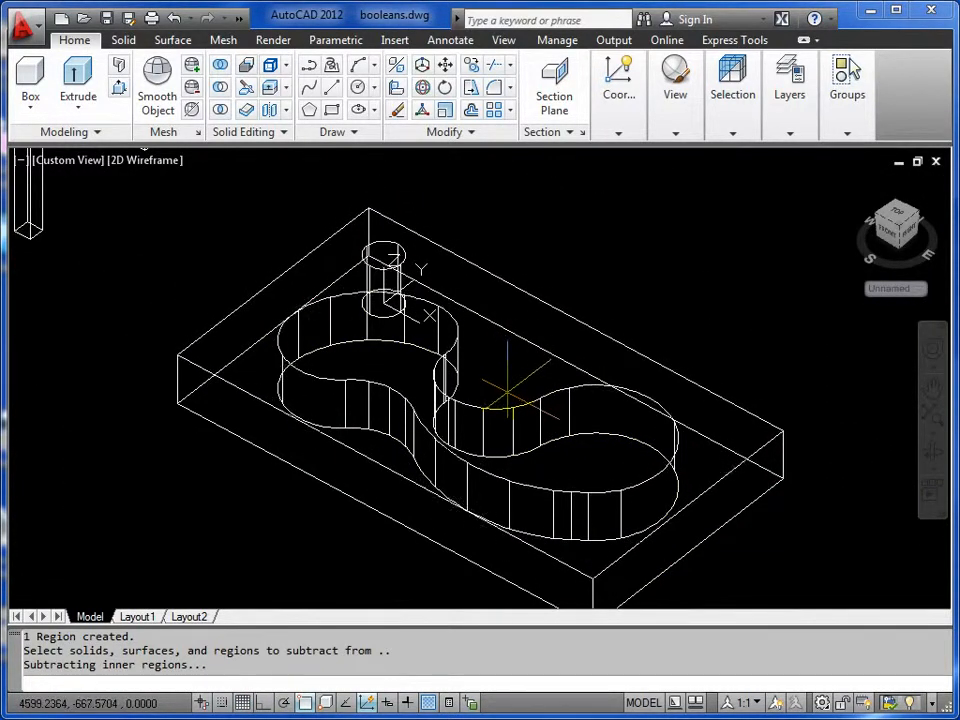
pyautogui.click(507, 390)
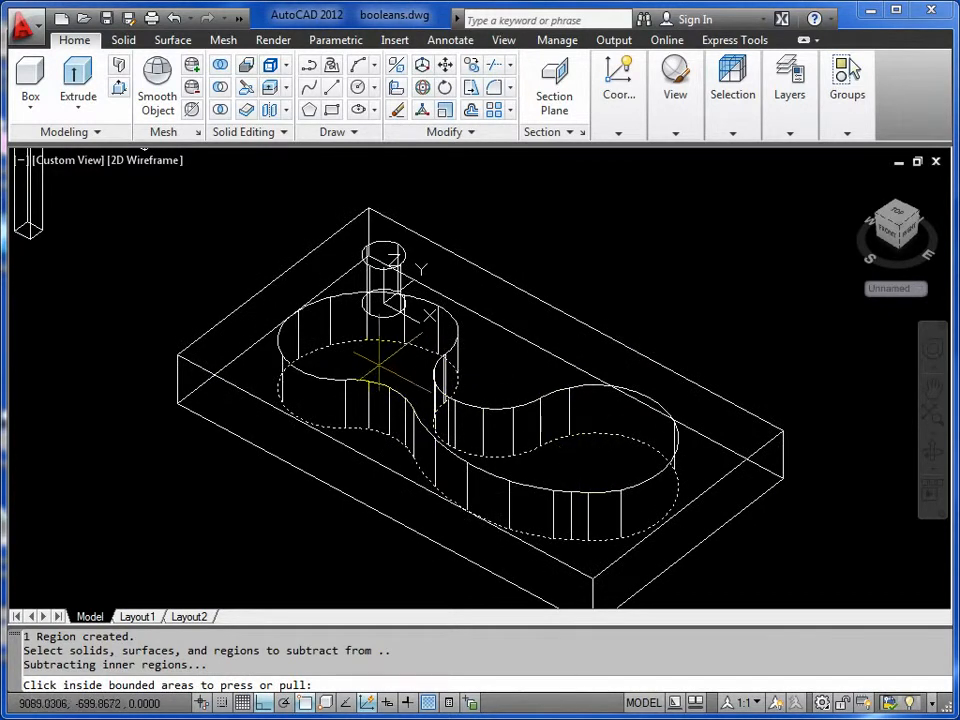
# - Use Presspull to raise the area inside the curved outline to about half the slab's thickness
pyautogui.moveTo(597, 462); pyautogui.dragTo(592, 430, button='middle')
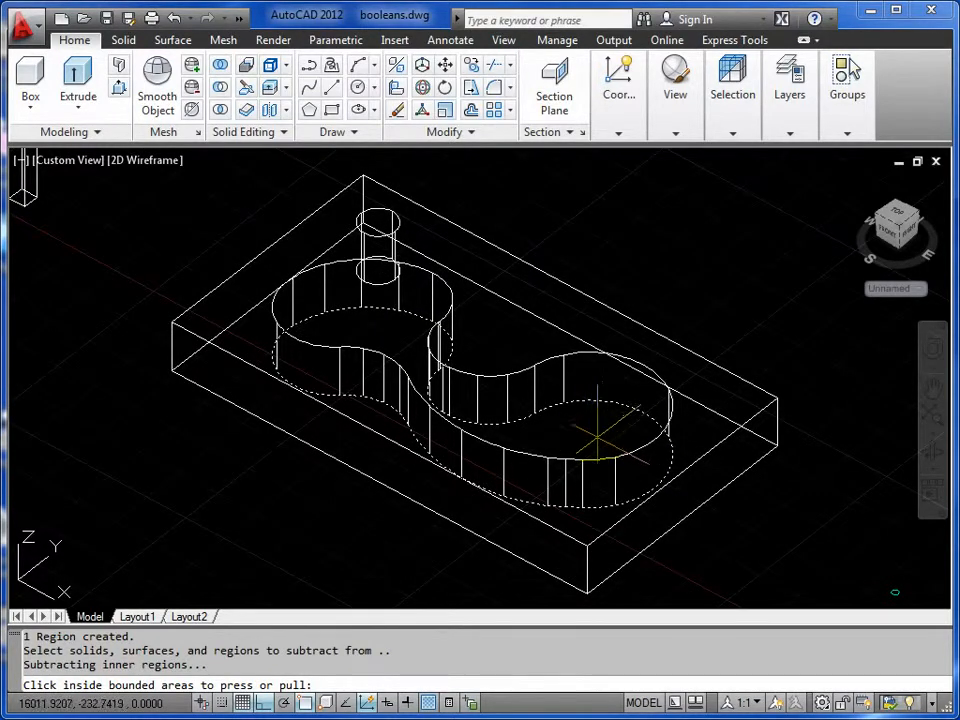
pyautogui.click(597, 437)
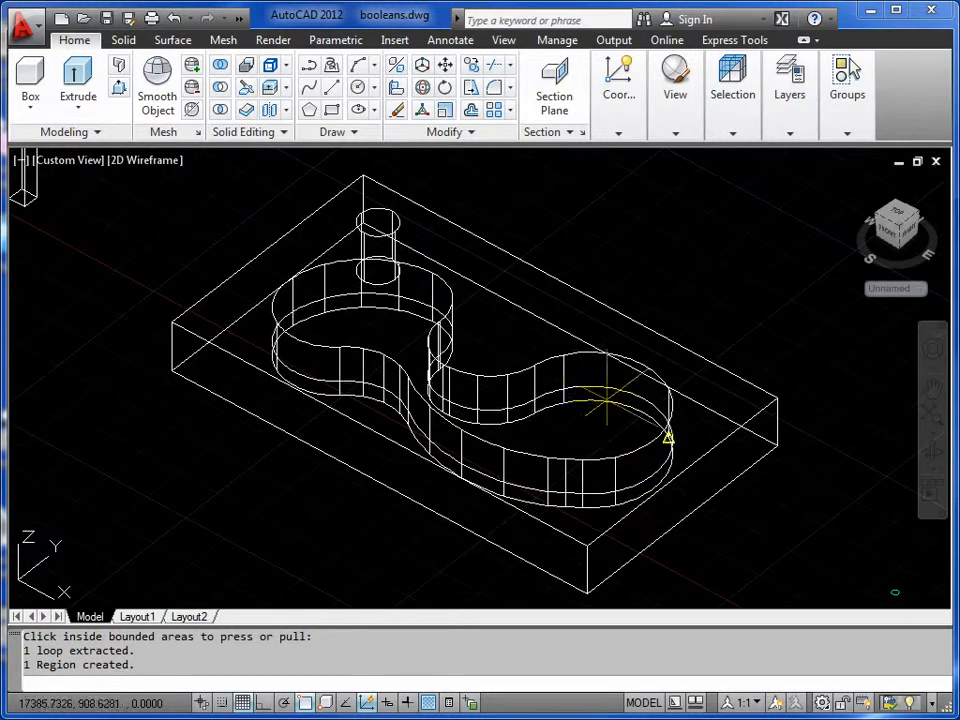
pyautogui.scroll(5, 605, 400)
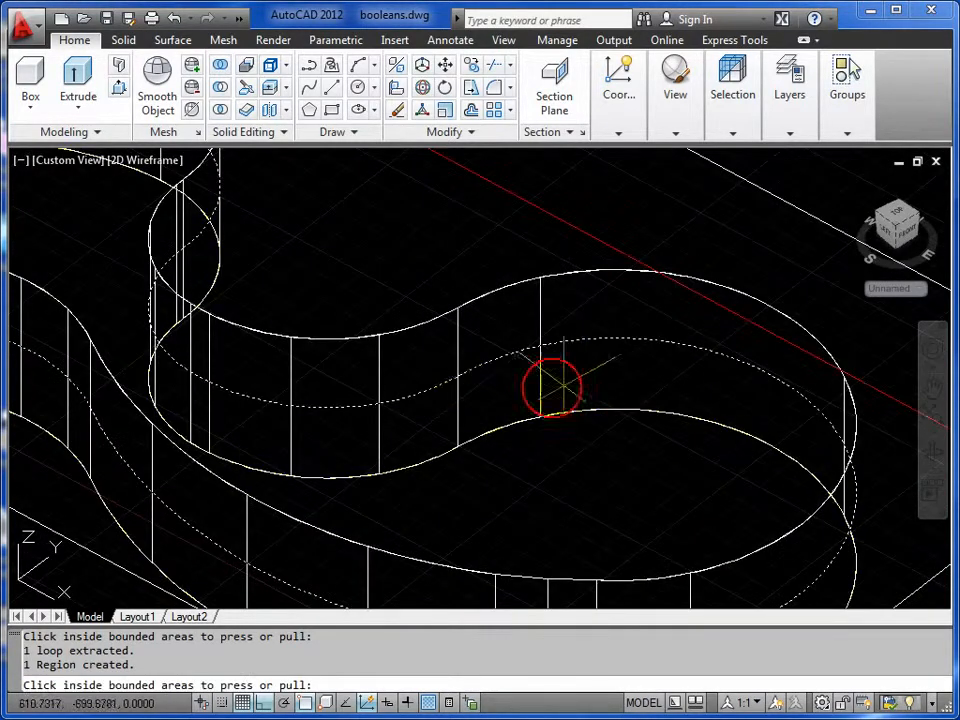
# - Use Presspull to raise the area inside the circle into a cylinder standing well above the slab, and end the command
pyautogui.scroll(-5, 450, 360)
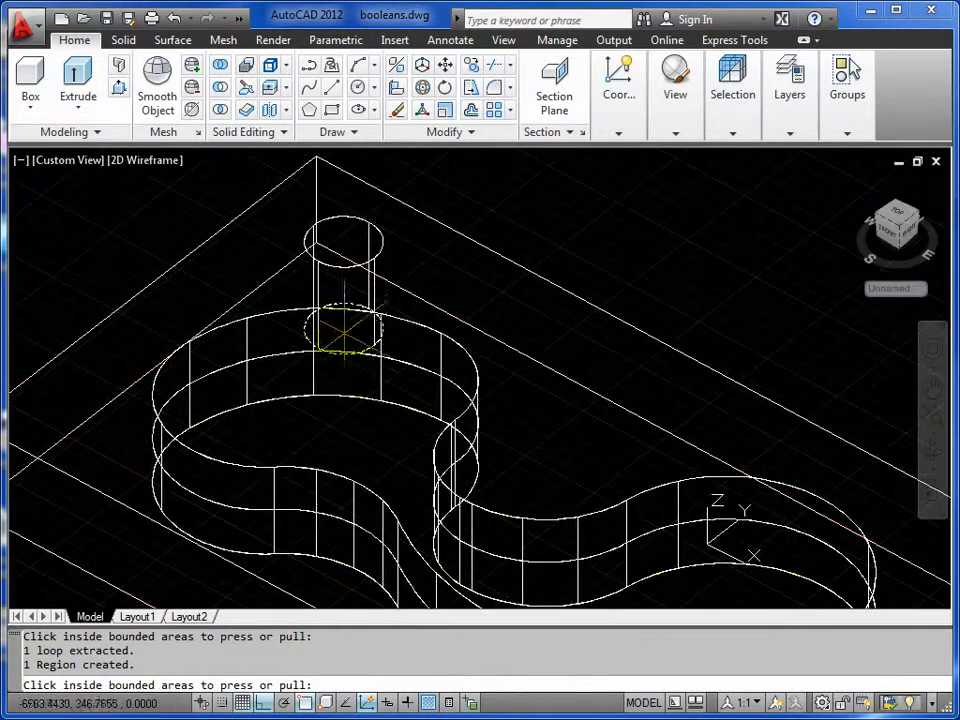
pyautogui.click(344, 333)
pyautogui.moveTo(348, 157); pyautogui.dragTo(360, 251, button='middle')
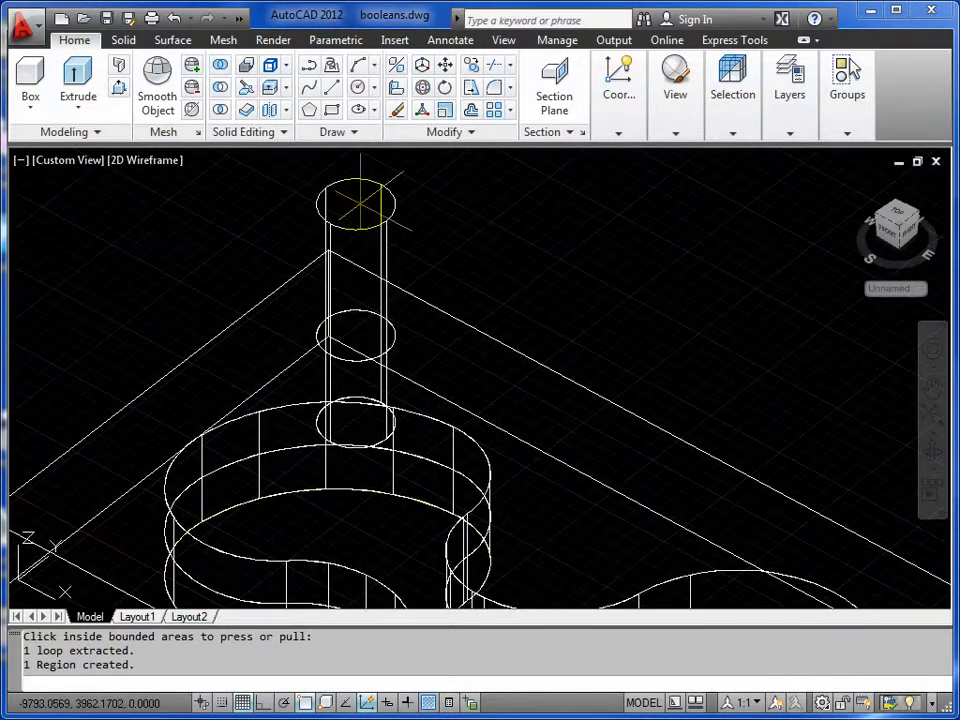
pyautogui.click(360, 204)
pyautogui.scroll(-5, 561, 321)
pyautogui.press('Return')
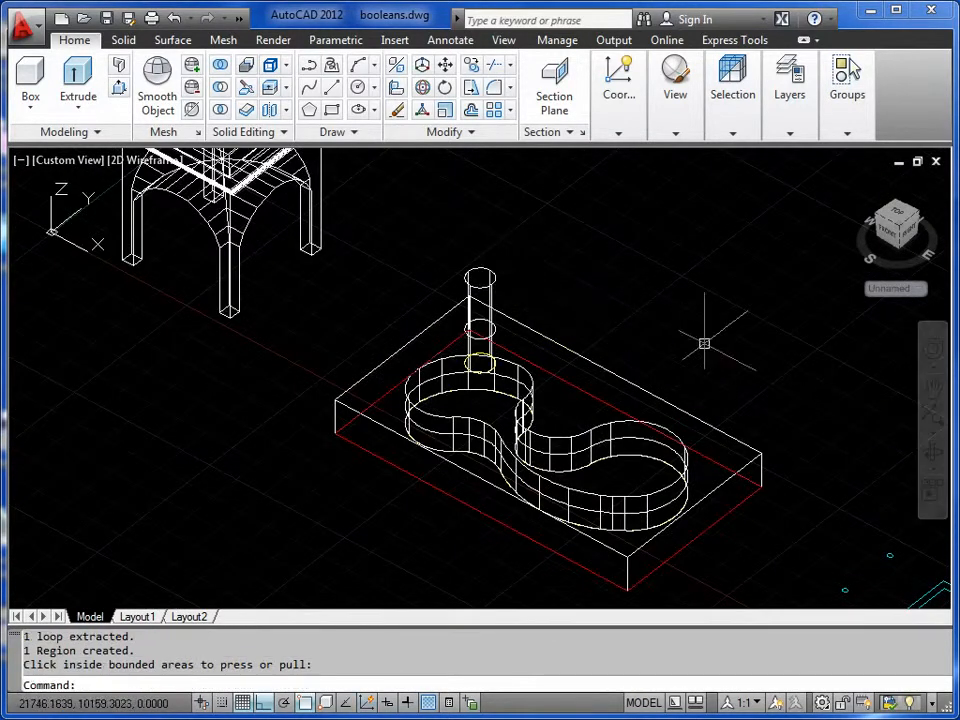
# - Display the model in the Shaded with edges visual style and orbit around the slab, recess and cylinder
pyautogui.click(130, 159)
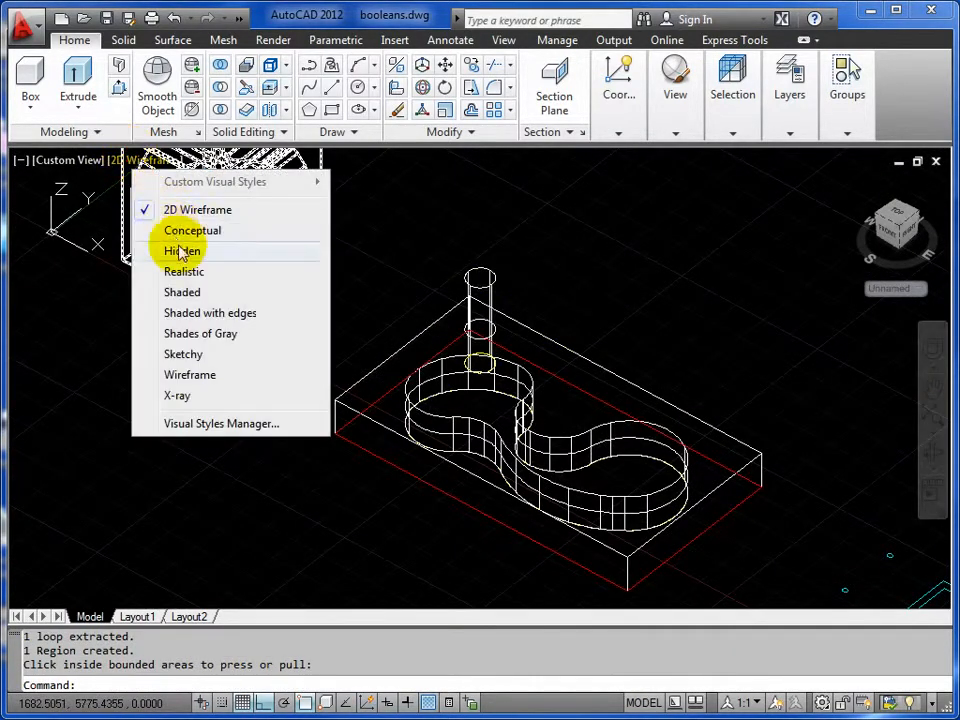
pyautogui.click(185, 313)
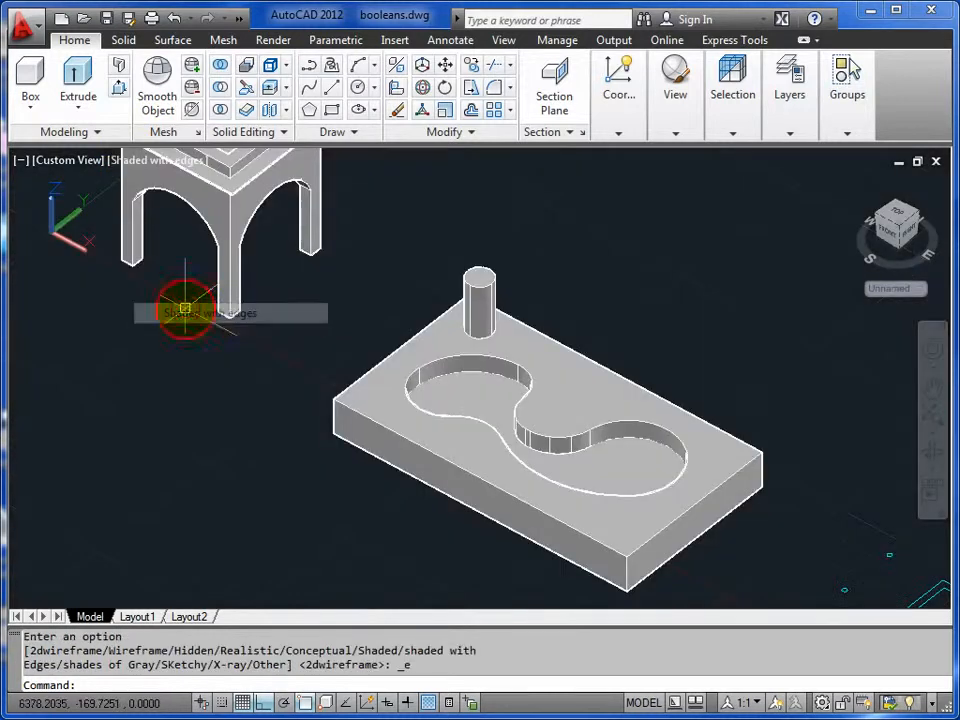
pyautogui.click(934, 455)
pyautogui.moveTo(613, 452); pyautogui.dragTo(517, 395)
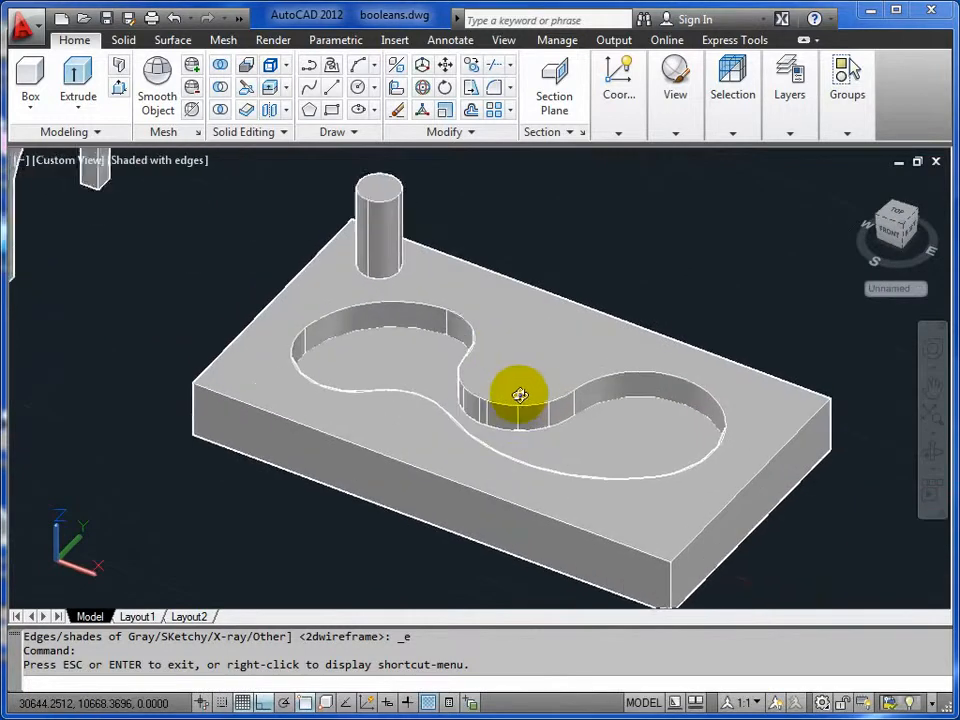
pyautogui.moveTo(517, 395); pyautogui.dragTo(448, 358, button='middle')
pyautogui.scroll(-5, 430, 355)
pyautogui.moveTo(428, 355); pyautogui.dragTo(422, 388)
pyautogui.rightClick(470, 351)
pyautogui.click(500, 367)
# - View the cyan L-shaped wall outline and the grid of small circles beside the slab
pyautogui.moveTo(707, 435); pyautogui.dragTo(476, 294, button='middle')
pyautogui.scroll(5, 546, 396)
pyautogui.moveTo(546, 396); pyautogui.dragTo(540, 347, button='middle')
pyautogui.scroll(-5, 541, 322)
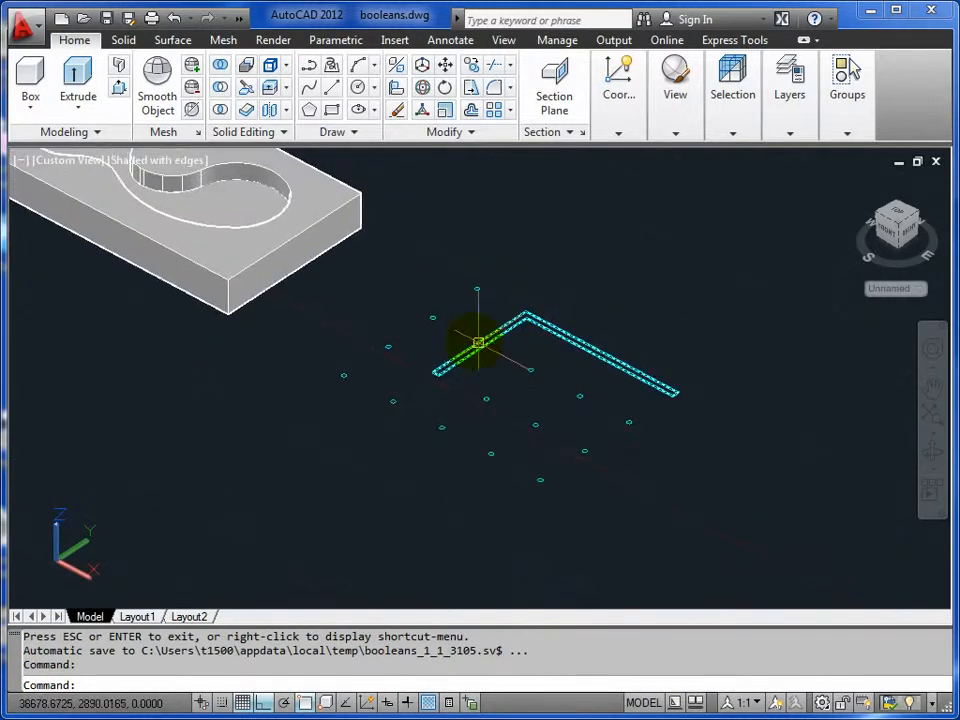
pyautogui.scroll(2, 469, 348)
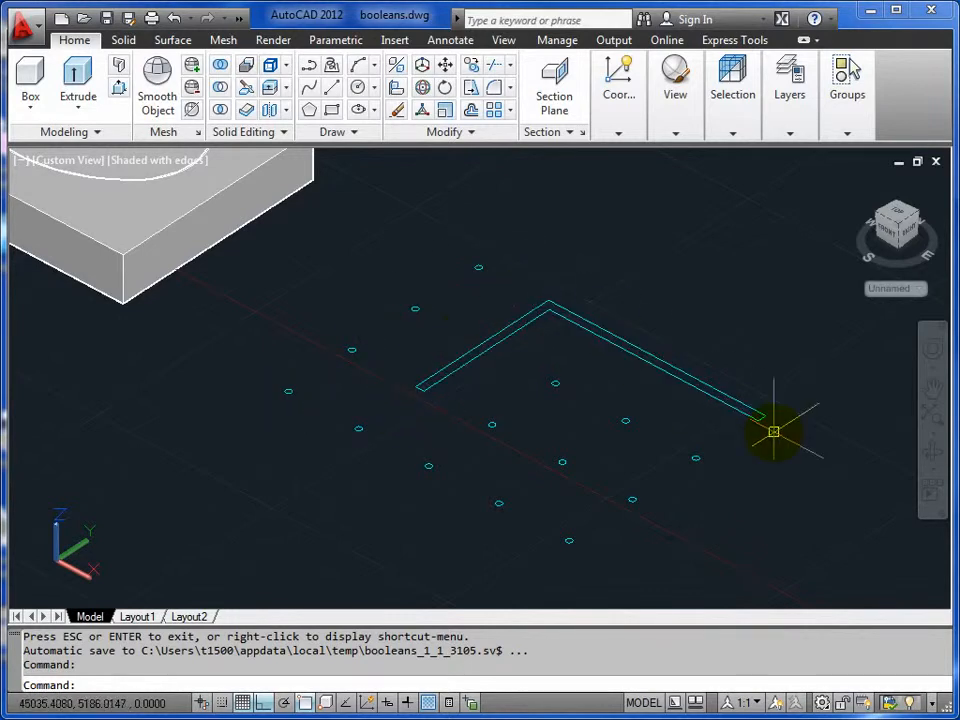
pyautogui.moveTo(566, 309)
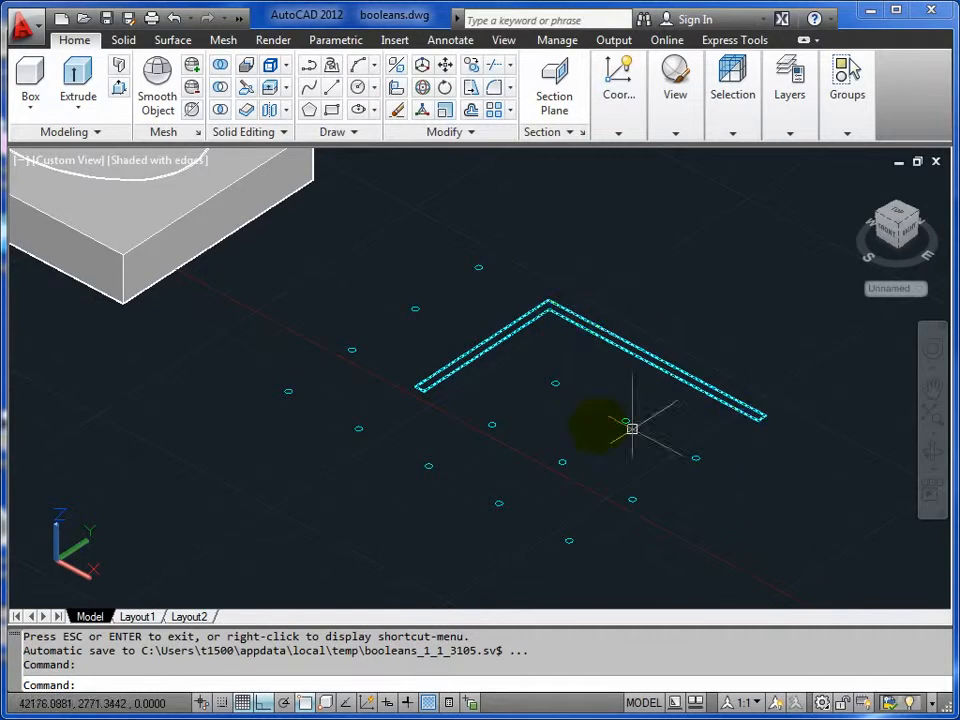
# - Extrude the L-shaped wall outline and all the small column circles together to a height of 8000
pyautogui.press('Escape')
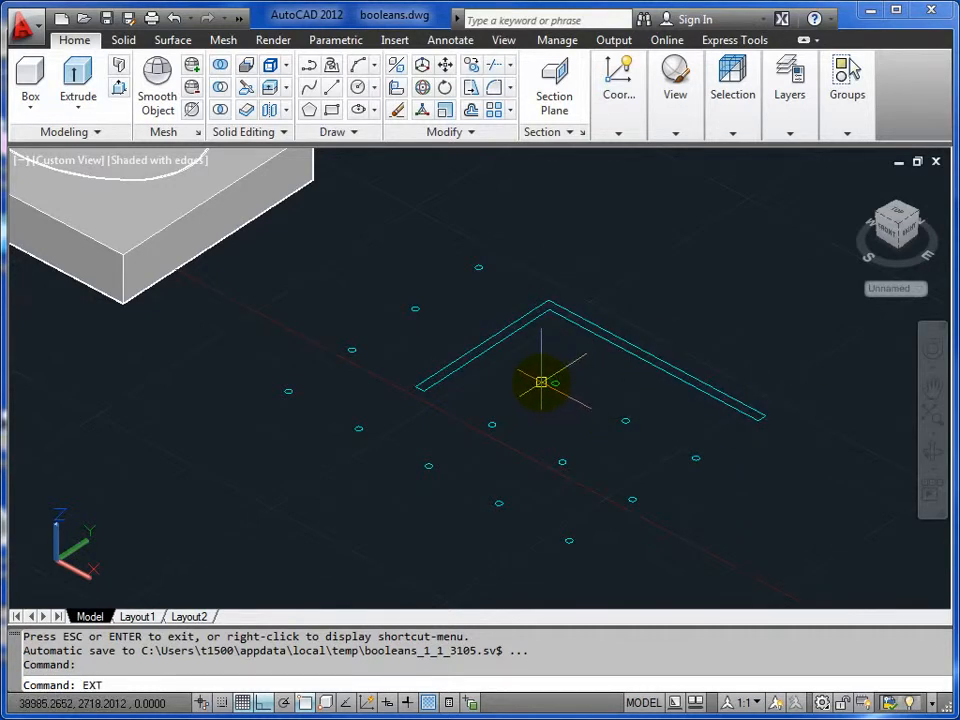
pyautogui.press('Return')
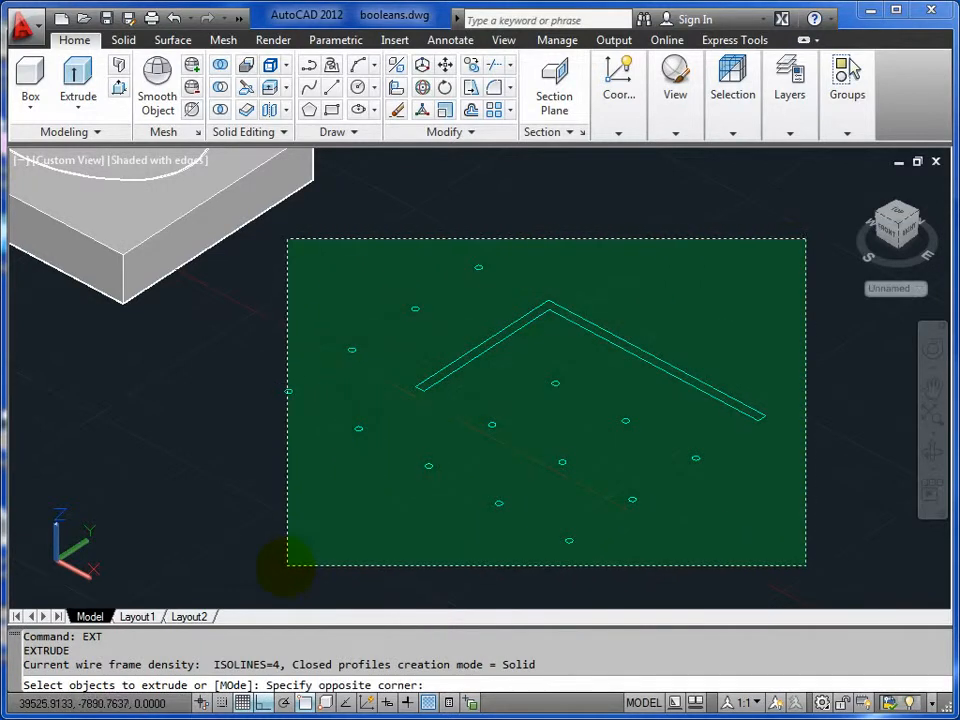
pyautogui.click(284, 564)
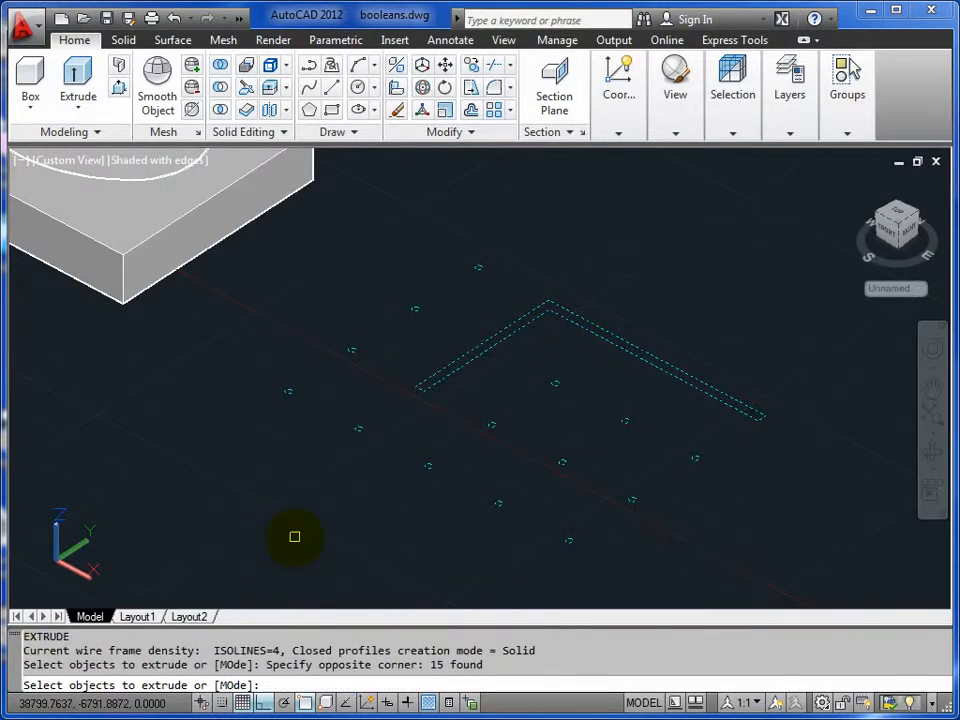
pyautogui.press('Return')
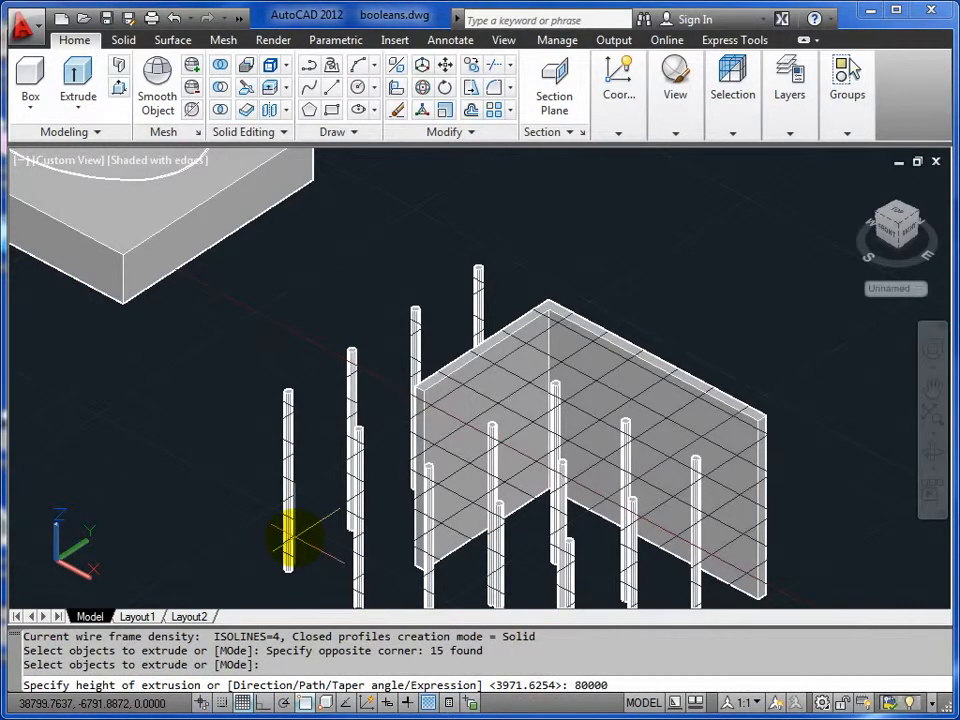
pyautogui.press('Return')
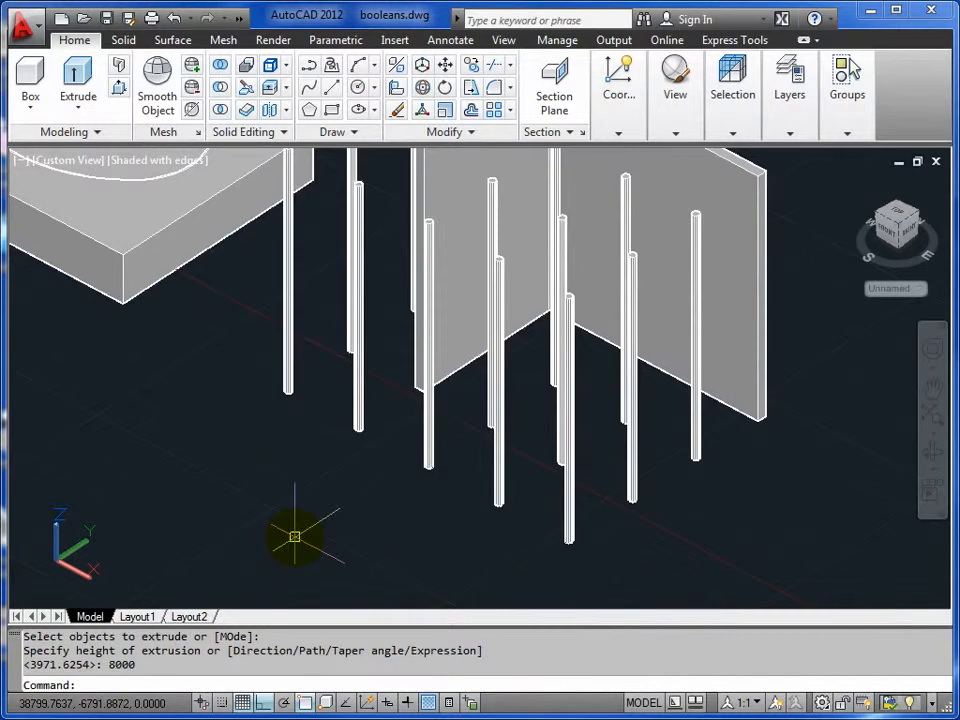
pyautogui.moveTo(506, 392); pyautogui.dragTo(514, 456, button='middle')
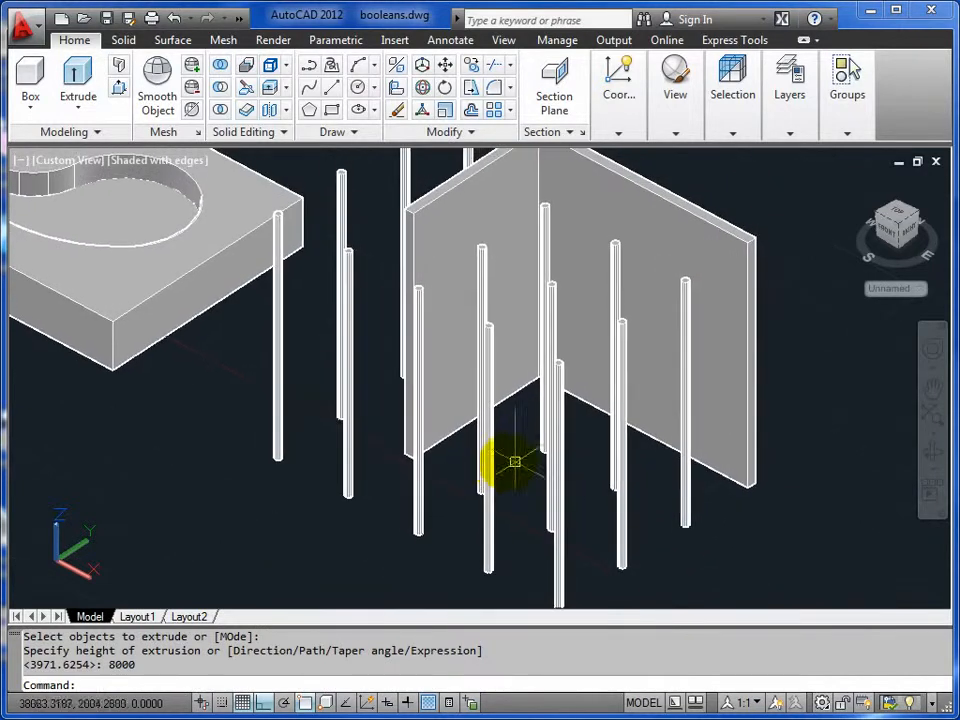
pyautogui.click(933, 452)
pyautogui.moveTo(588, 408); pyautogui.dragTo(446, 364)
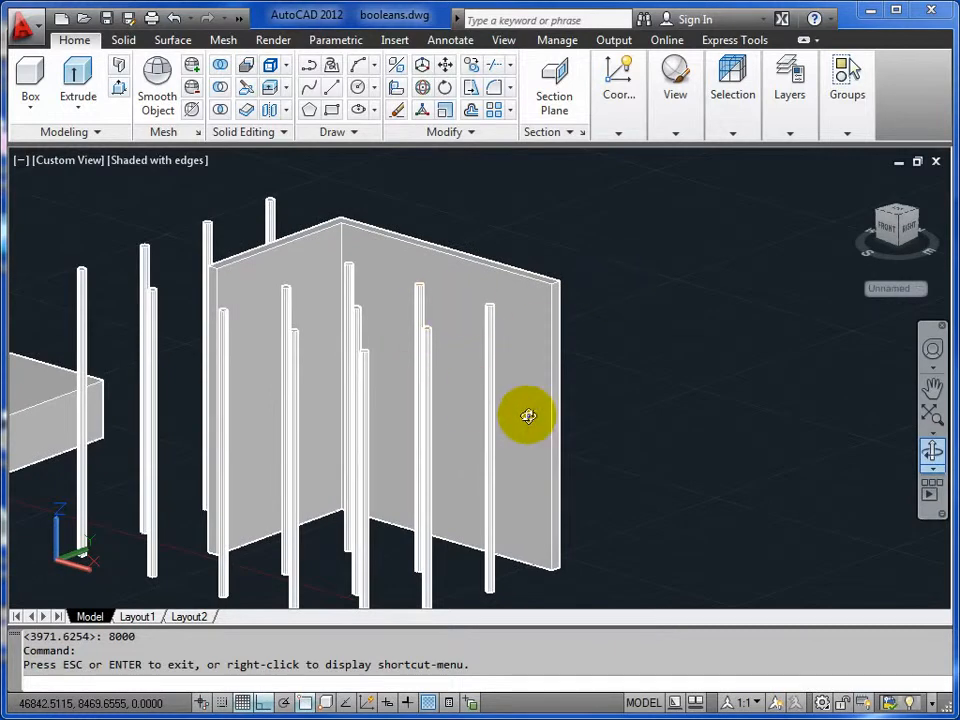
pyautogui.rightClick(557, 236)
pyautogui.click(588, 244)
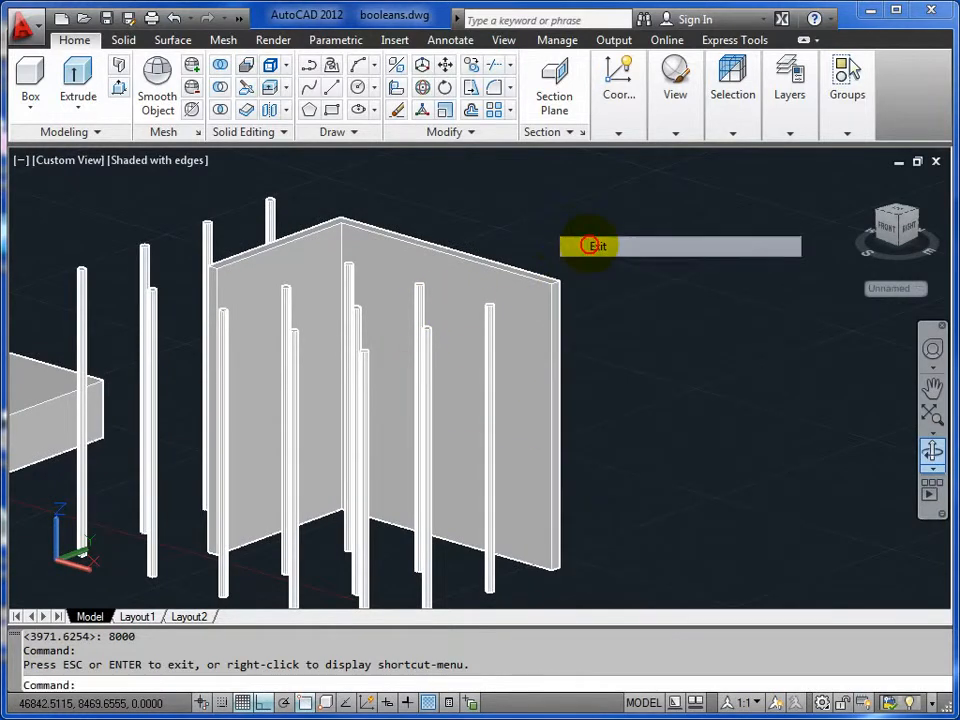
# - Turn on the roof layer so its yellow curved profile behind the wall is displayed
pyautogui.click(790, 133)
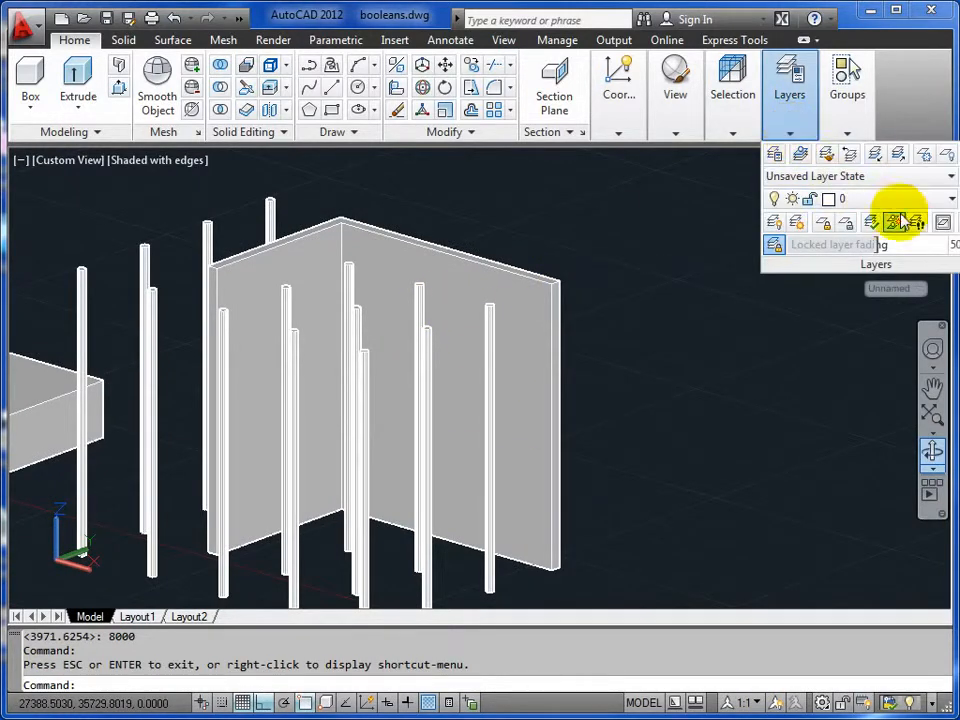
pyautogui.click(934, 200)
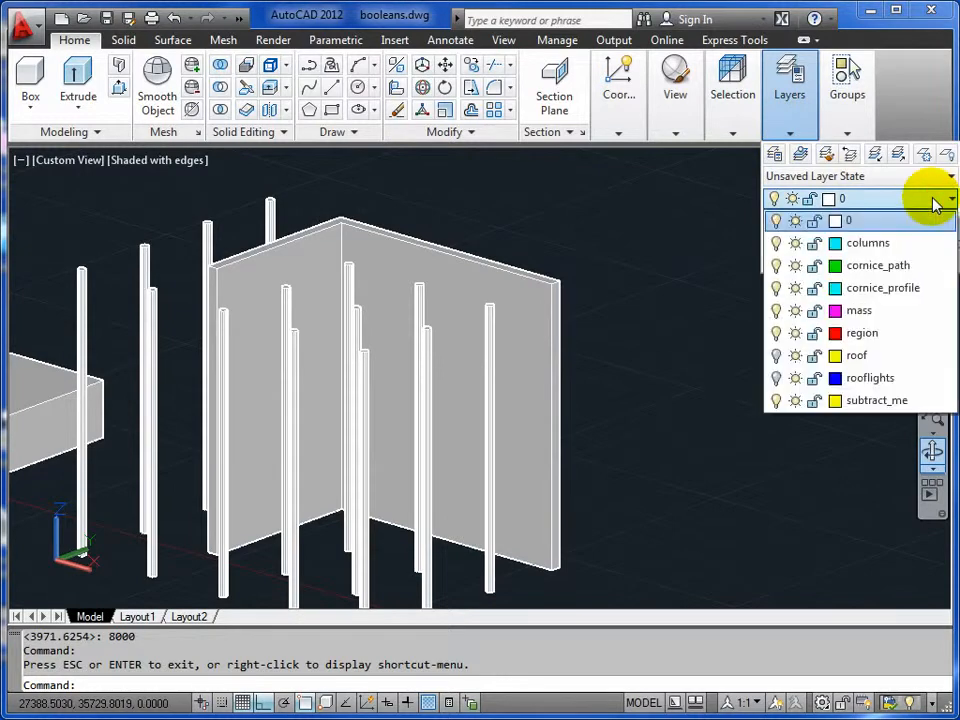
pyautogui.click(776, 355)
pyautogui.click(638, 459)
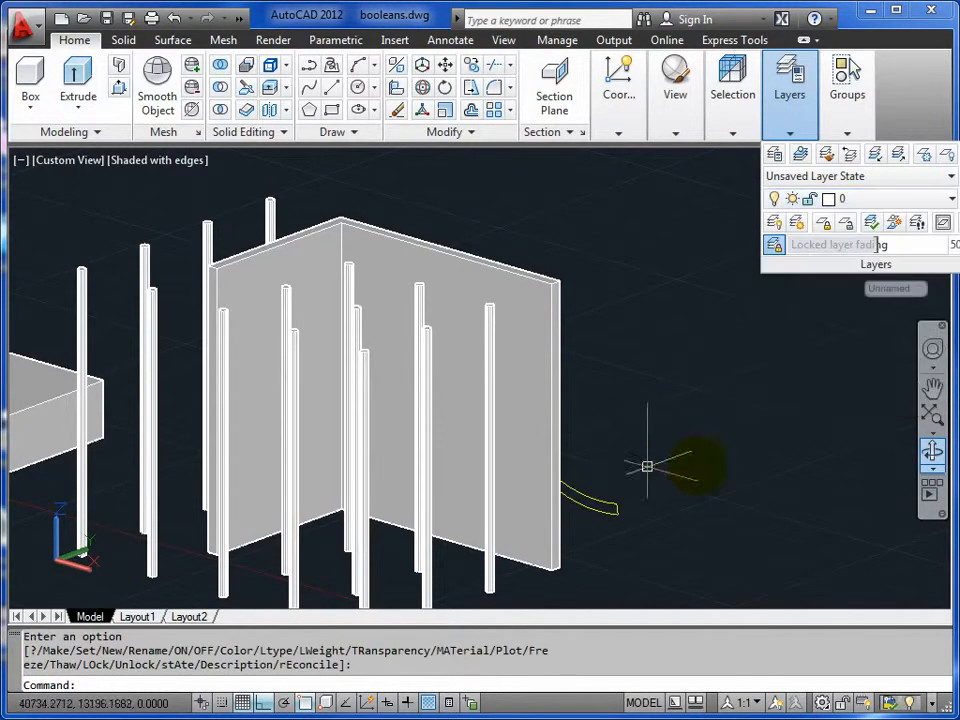
pyautogui.click(932, 454)
pyautogui.moveTo(561, 448); pyautogui.dragTo(499, 362)
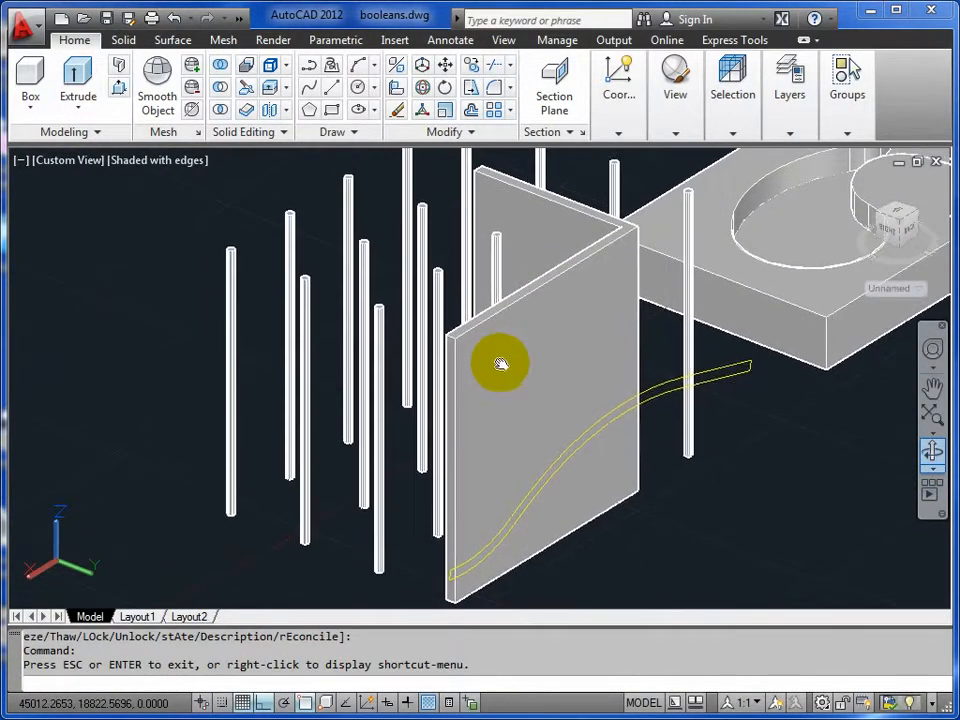
pyautogui.rightClick(505, 362)
pyautogui.click(533, 370)
pyautogui.click(538, 490)
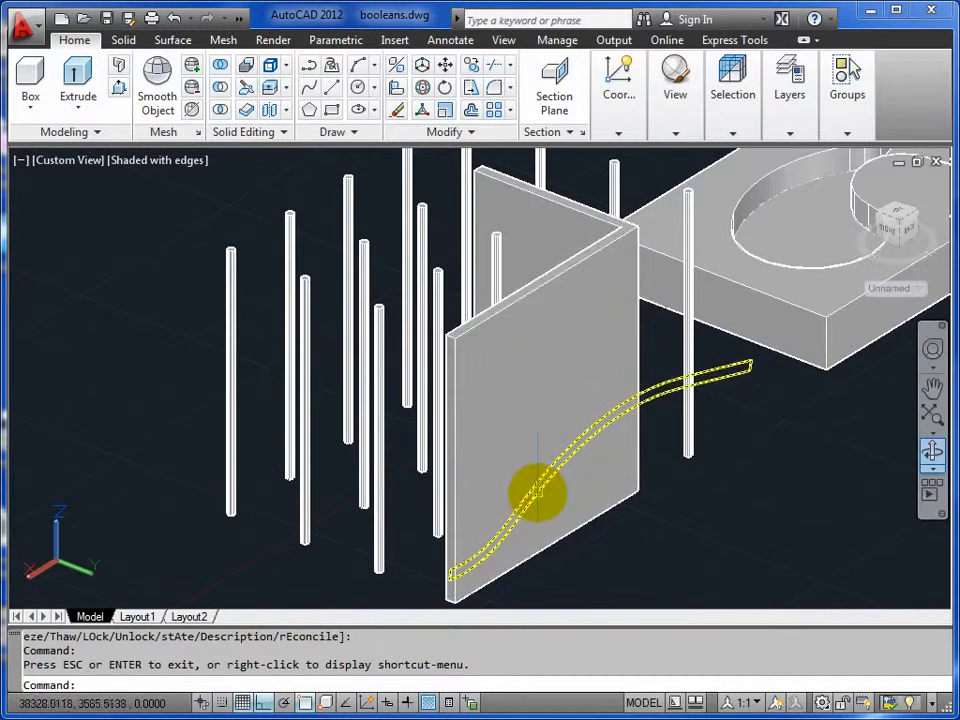
pyautogui.press('Escape')
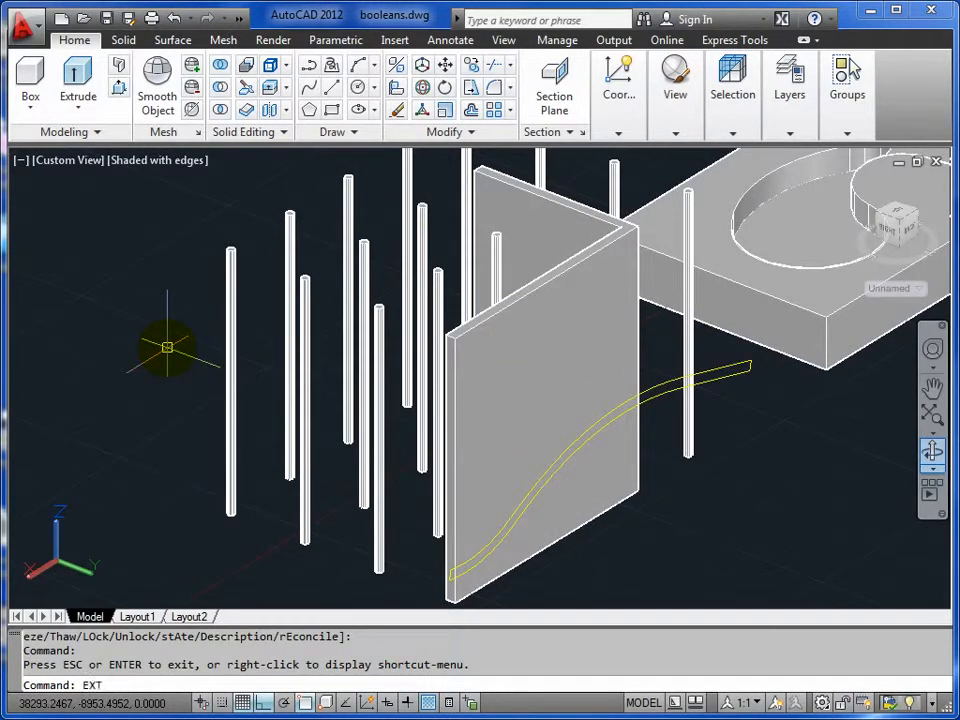
# - Try to extrude the yellow curved roof profile to a height of -9500
pyautogui.write('EXT')
pyautogui.press('Return')
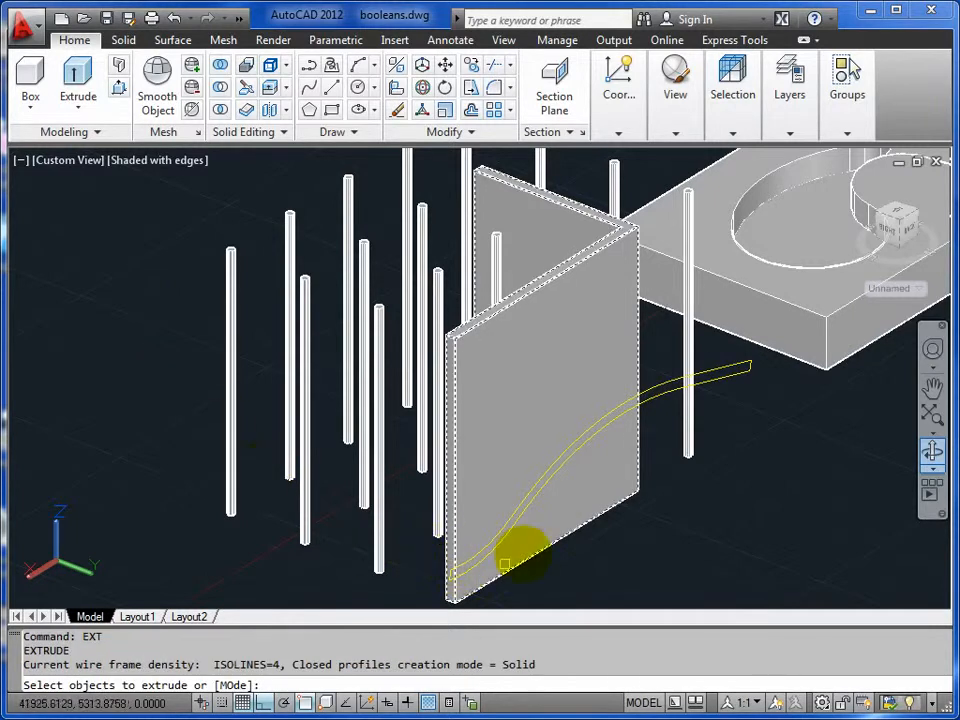
pyautogui.click(662, 383)
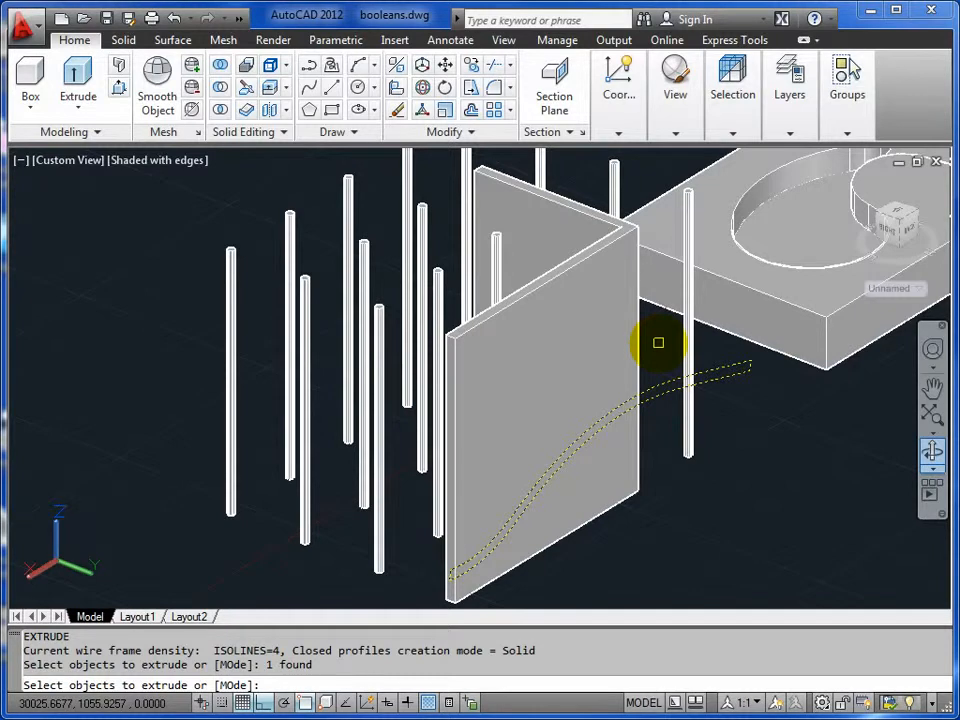
pyautogui.press('Return')
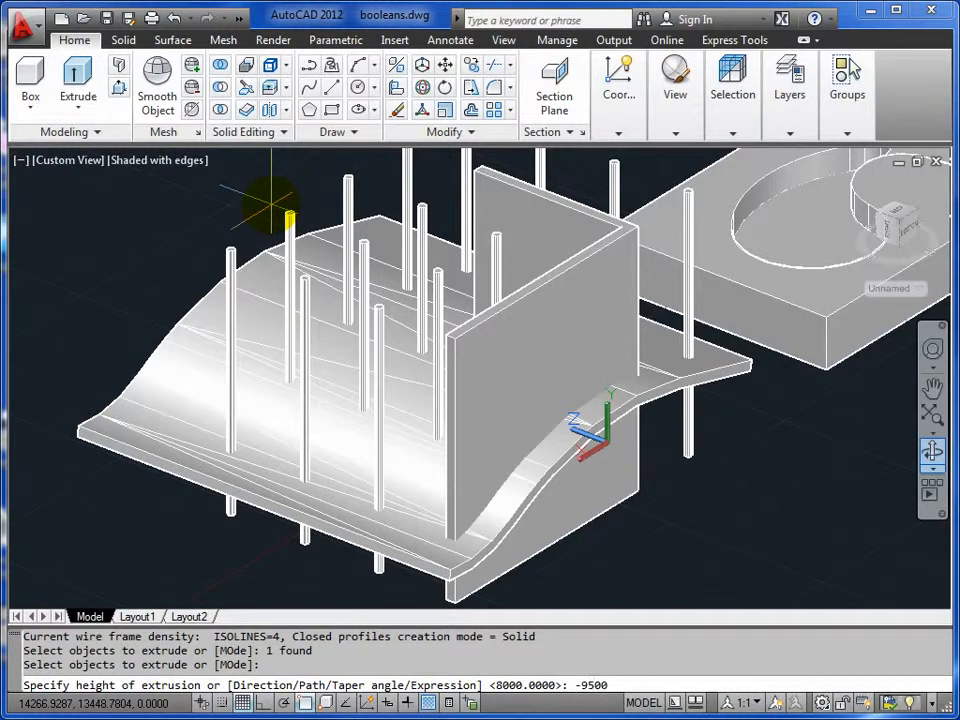
pyautogui.press('Return')
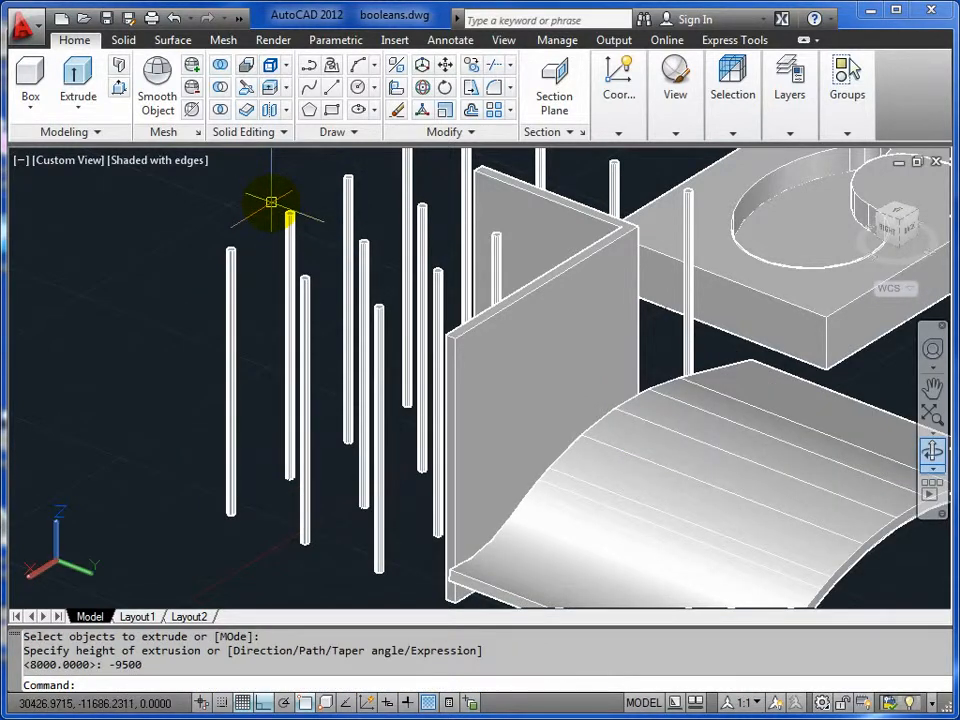
pyautogui.press('Return')
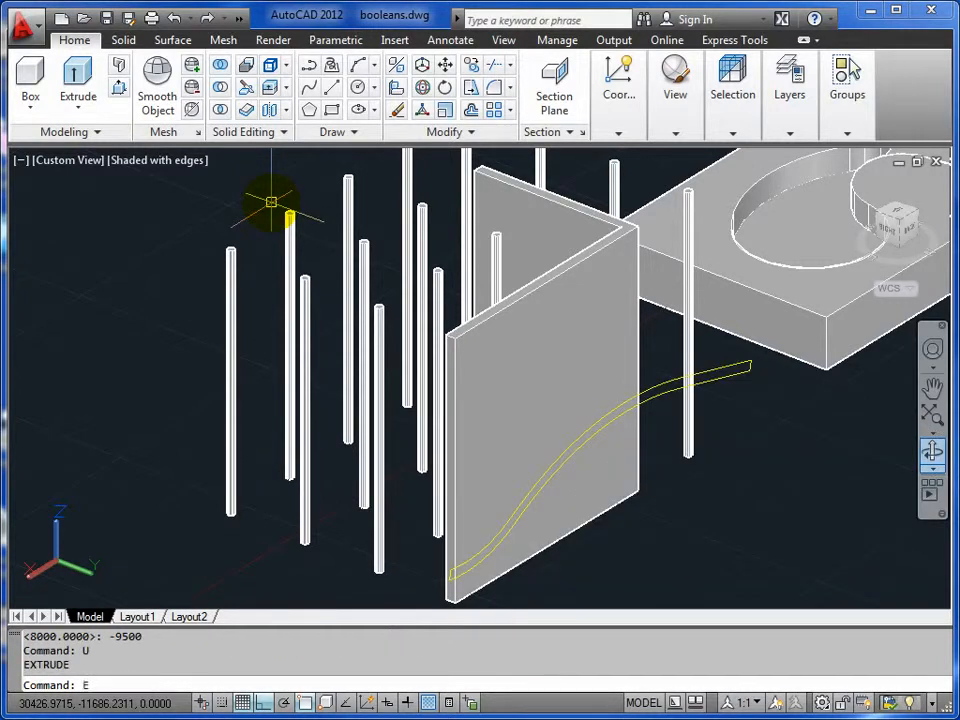
# - Extrude the yellow curved roof profile to a height of 9500, across the wall and columns
pyautogui.write('EXT')
pyautogui.press('Return')
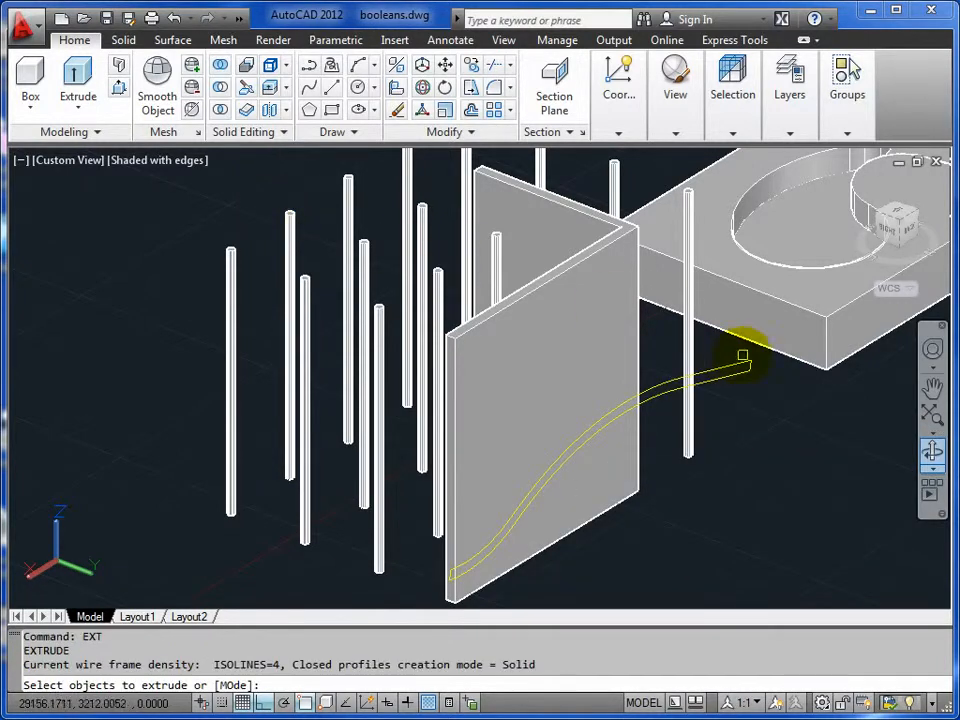
pyautogui.click(741, 366)
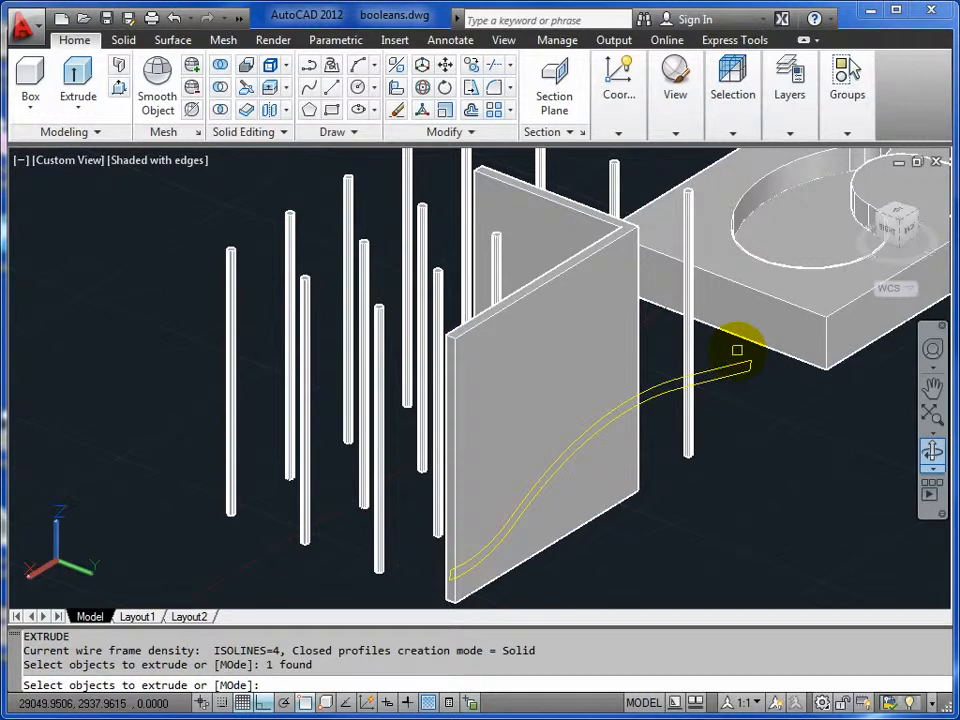
pyautogui.press('Return')
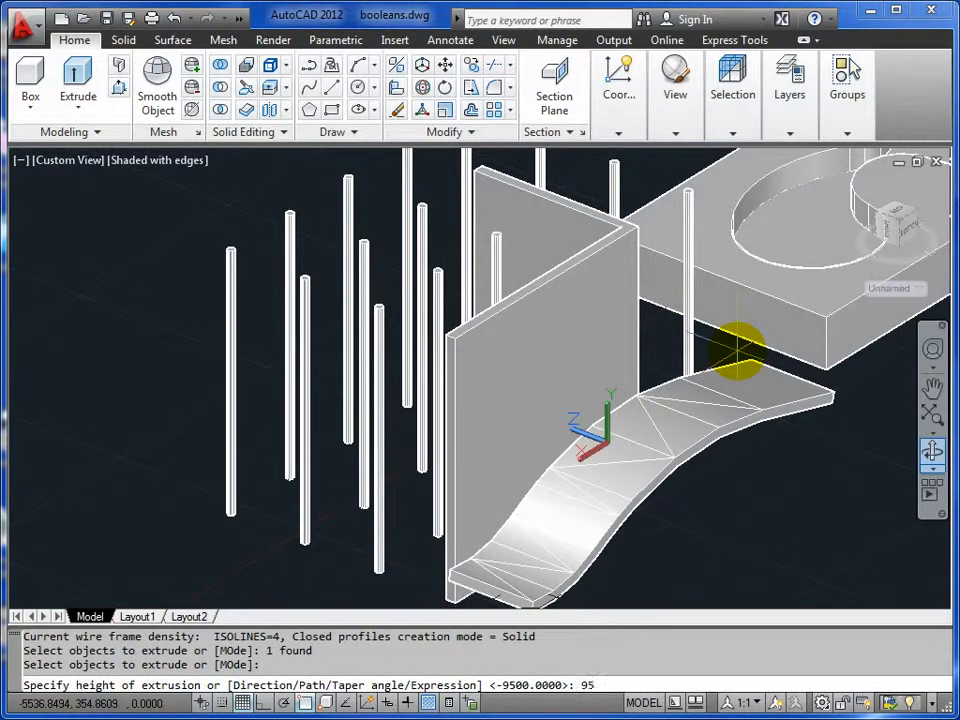
pyautogui.press('Return')
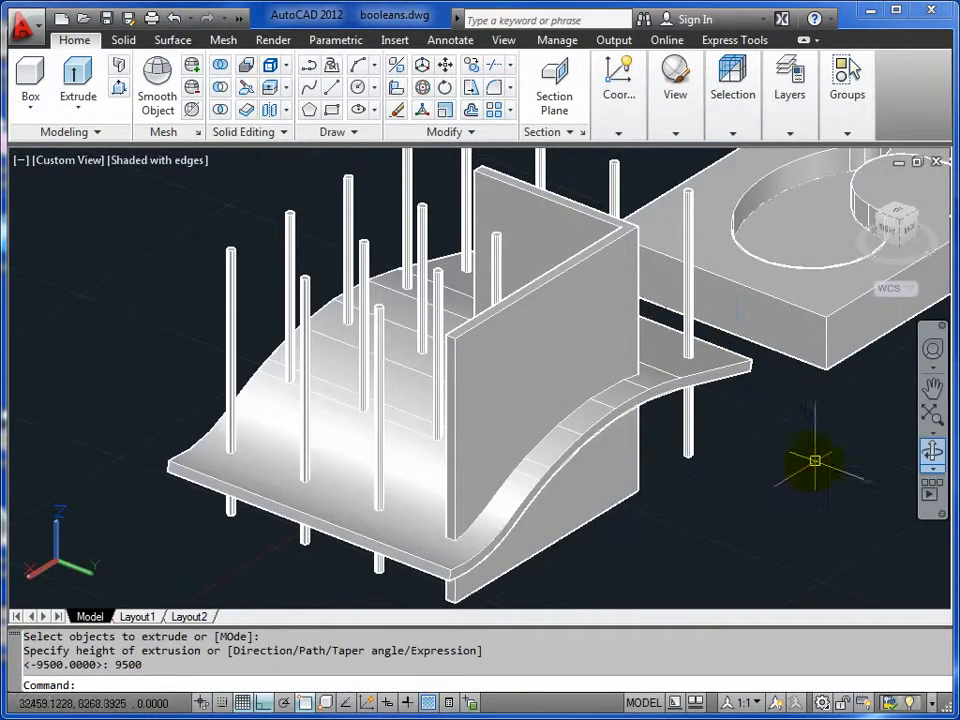
# - Examine from below and from the front how the columns and wall meet the underside of the curved roof
pyautogui.click(932, 452)
pyautogui.moveTo(414, 439); pyautogui.dragTo(393, 322)
pyautogui.scroll(6, 251, 369)
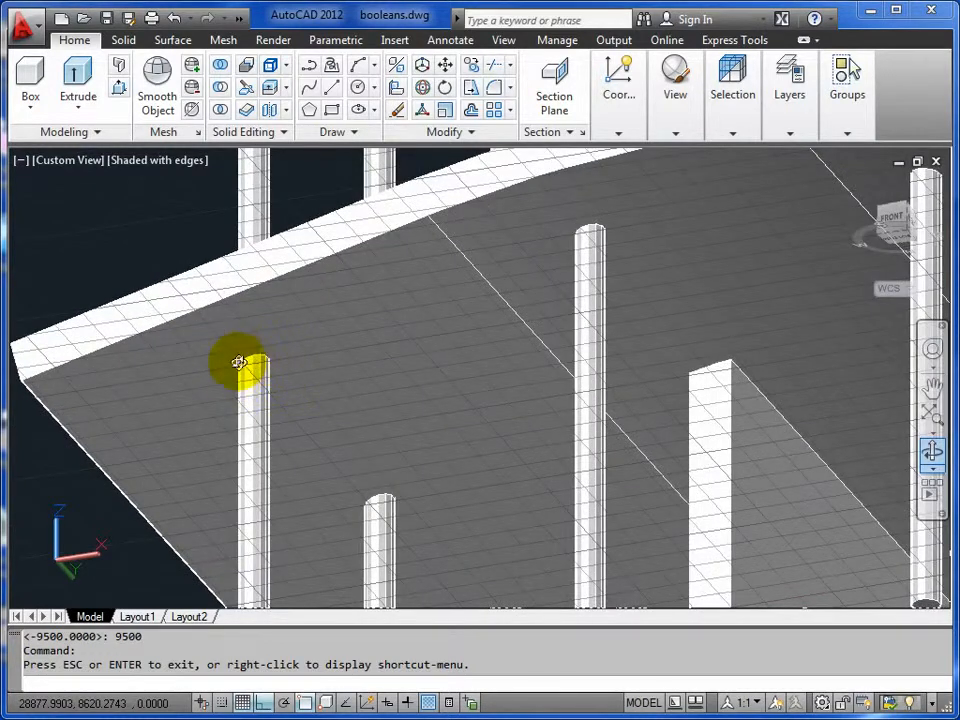
pyautogui.moveTo(265, 346); pyautogui.dragTo(273, 357)
pyautogui.moveTo(421, 337); pyautogui.dragTo(480, 393)
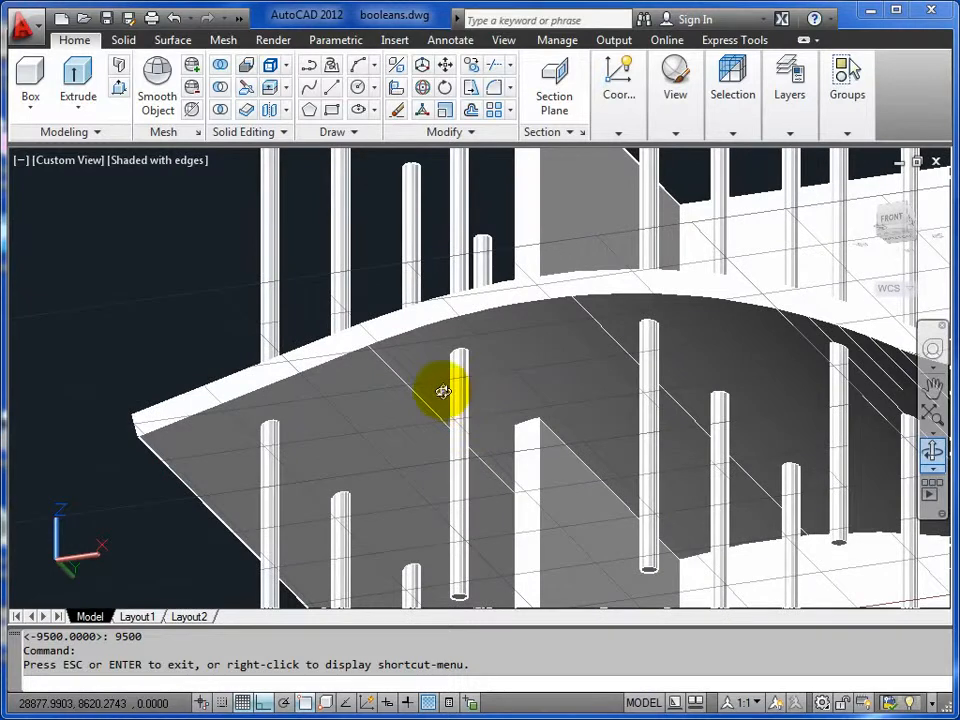
pyautogui.moveTo(539, 450); pyautogui.dragTo(436, 471)
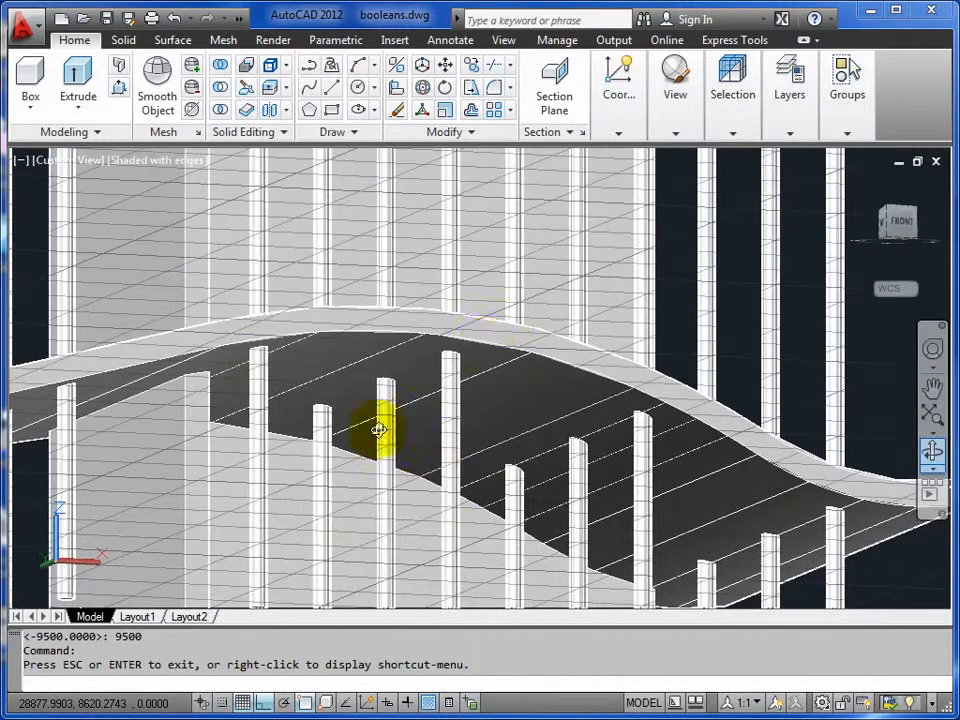
pyautogui.moveTo(717, 466); pyautogui.dragTo(339, 414)
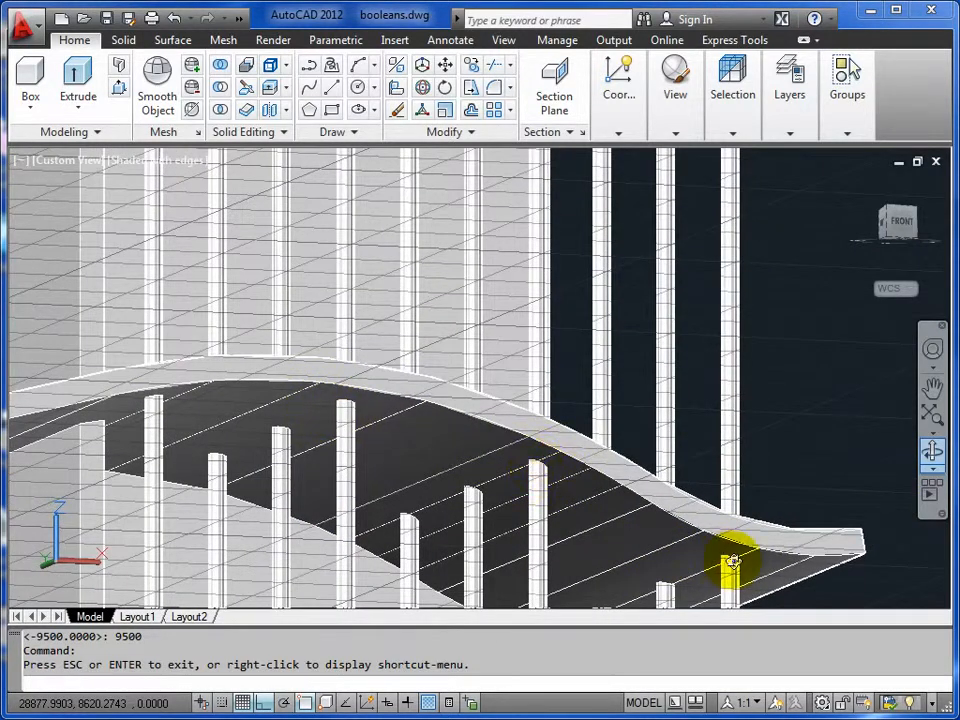
pyautogui.scroll(5, 531, 467)
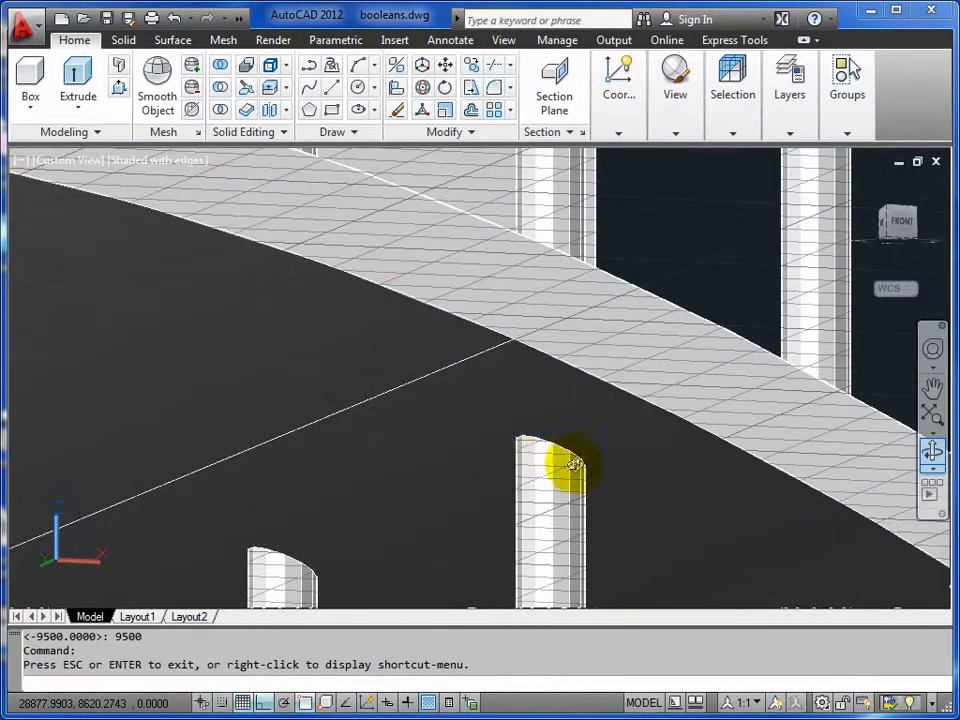
pyautogui.scroll(-10, 519, 454)
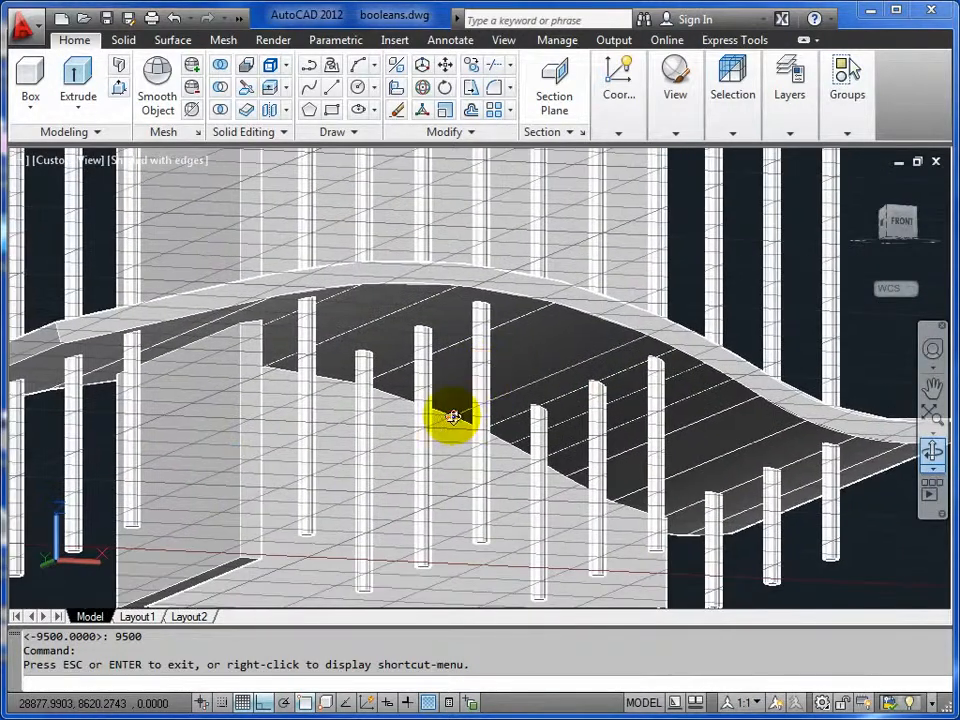
pyautogui.moveTo(453, 417); pyautogui.dragTo(430, 432)
pyautogui.rightClick(430, 432)
pyautogui.click(471, 443)
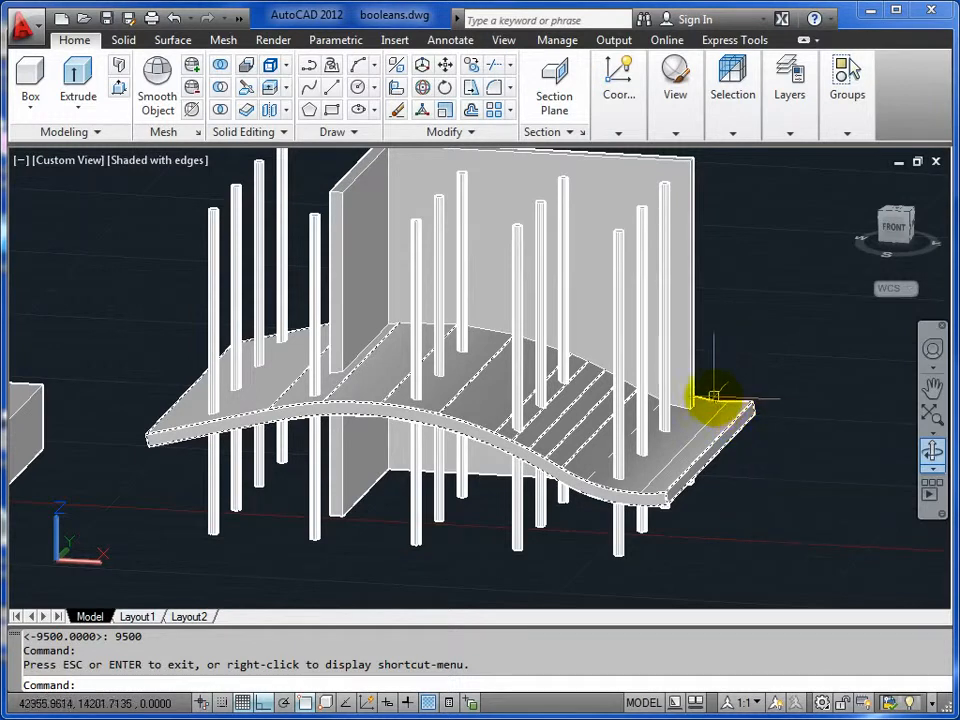
# - Copy the curved roof solid in place so a duplicate sits exactly on the original
pyautogui.press('Escape')
pyautogui.press('Escape')
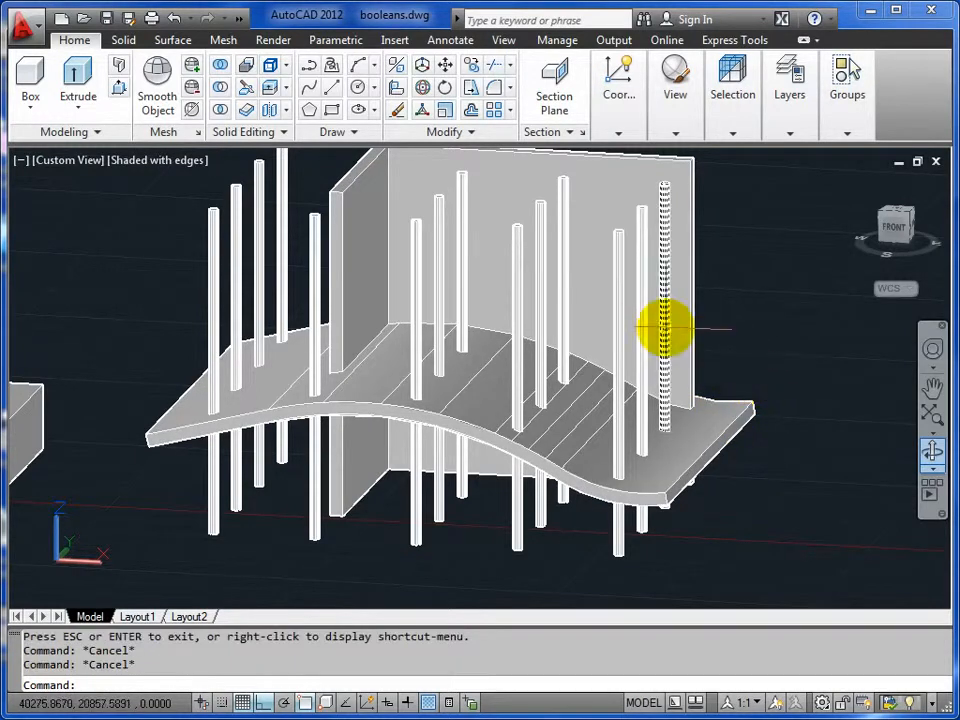
pyautogui.write('CP')
pyautogui.press('Return')
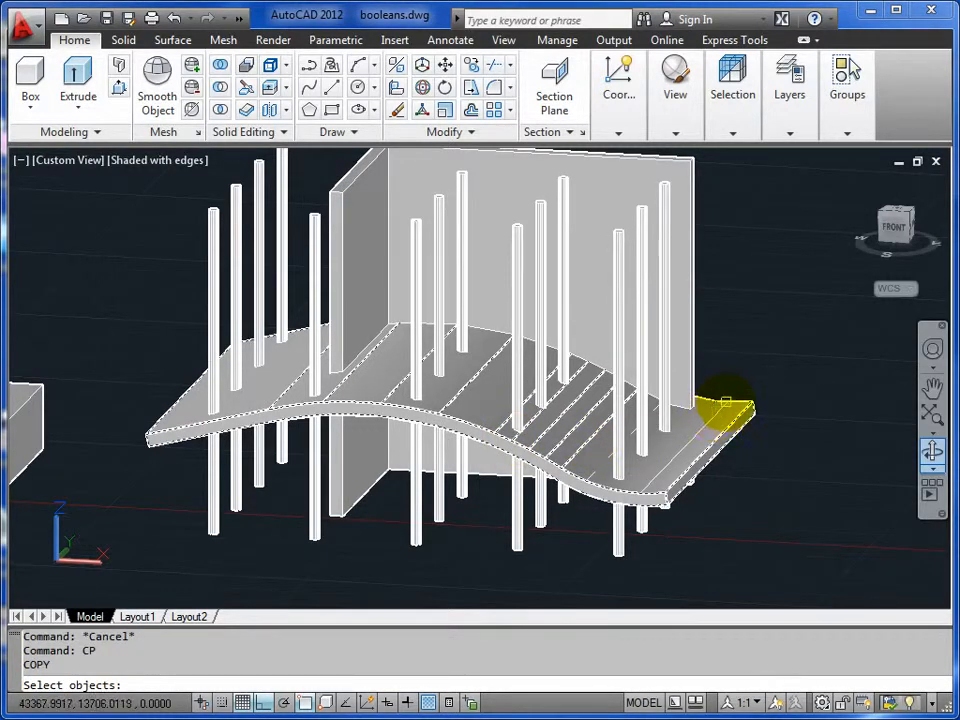
pyautogui.click(736, 391)
pyautogui.press('Return')
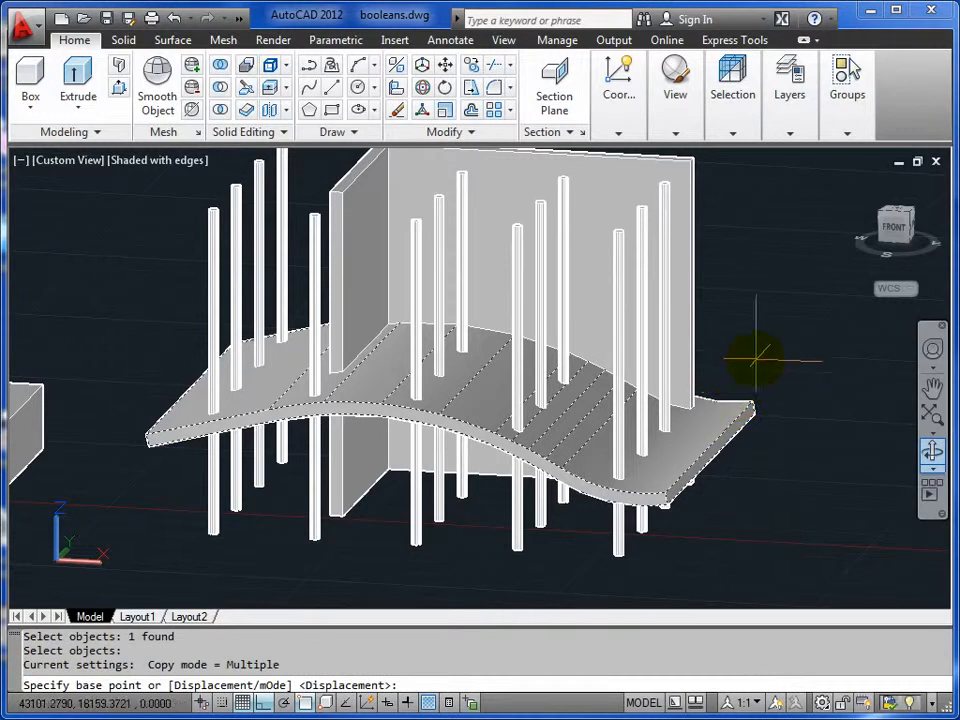
pyautogui.moveTo(374, 377); pyautogui.dragTo(380, 408, button='middle')
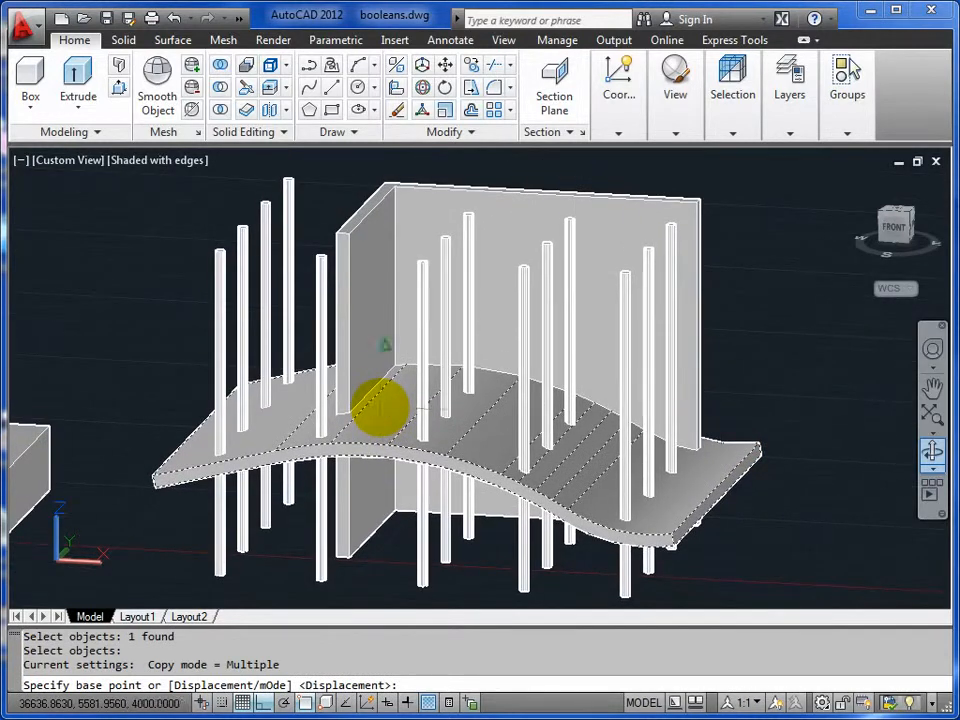
pyautogui.click(152, 477)
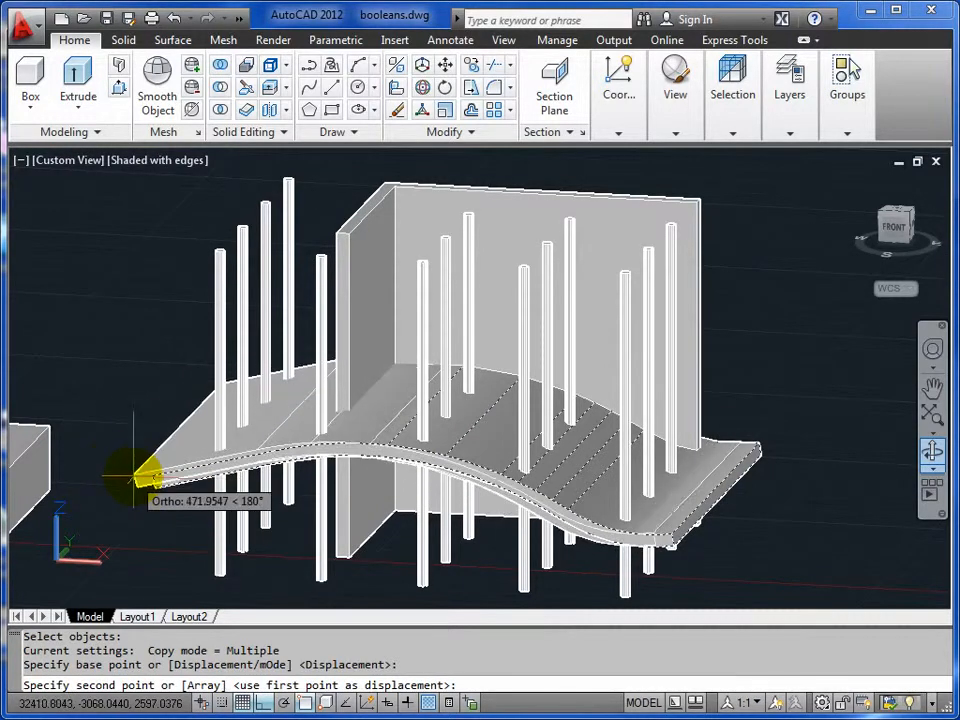
pyautogui.click(125, 405)
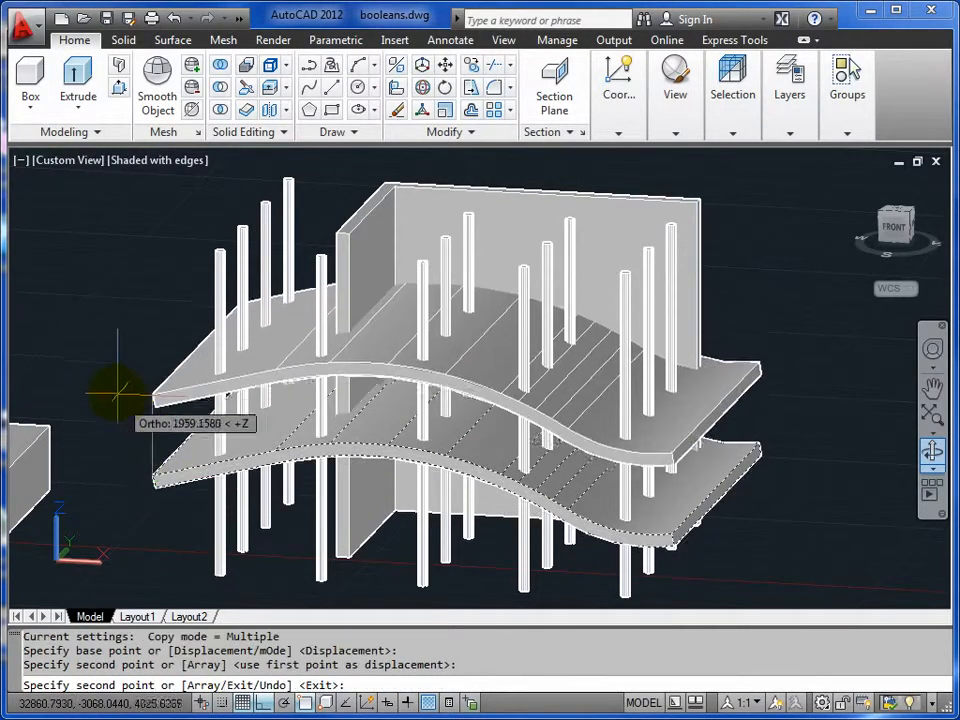
pyautogui.press('Return')
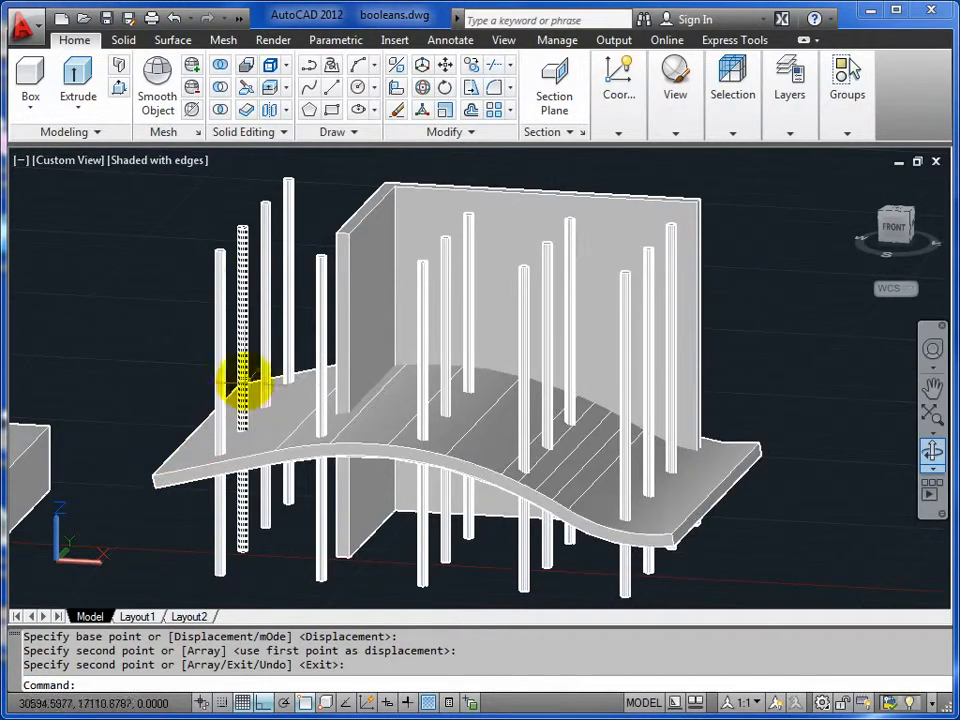
# - Subtract one of the two coincident roof solids from all the columns and the L-shaped wall
pyautogui.click(221, 92)
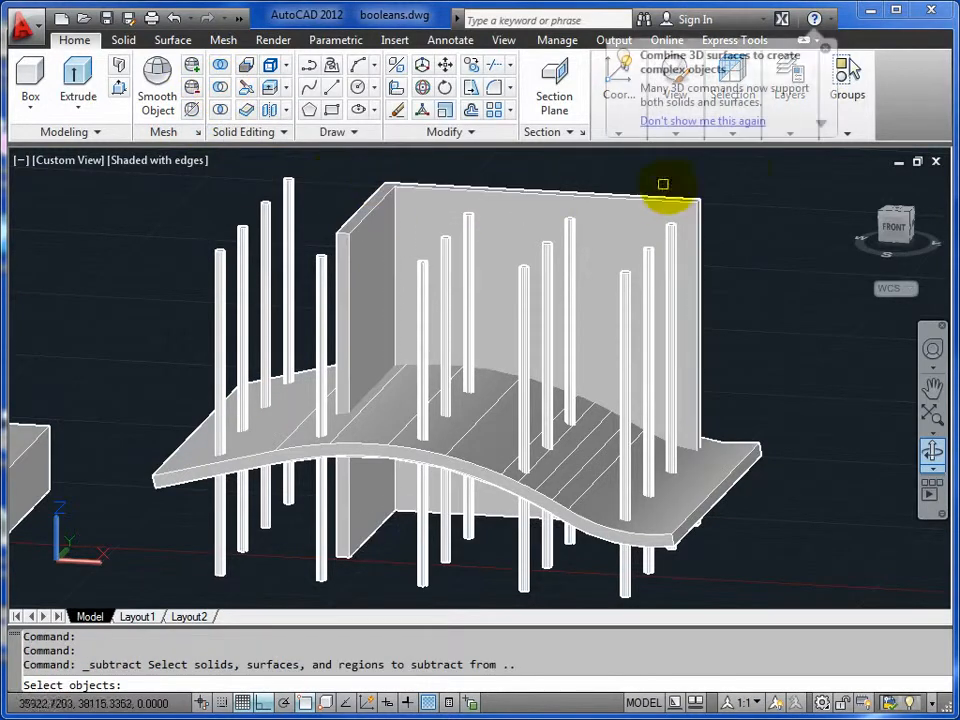
pyautogui.click(745, 170)
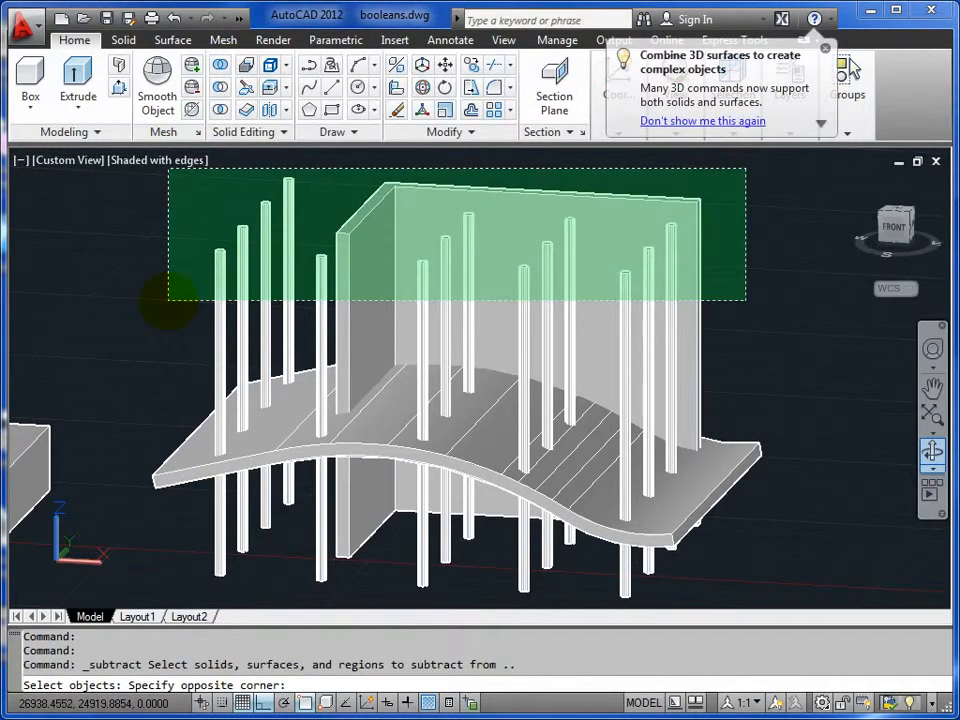
pyautogui.click(168, 300)
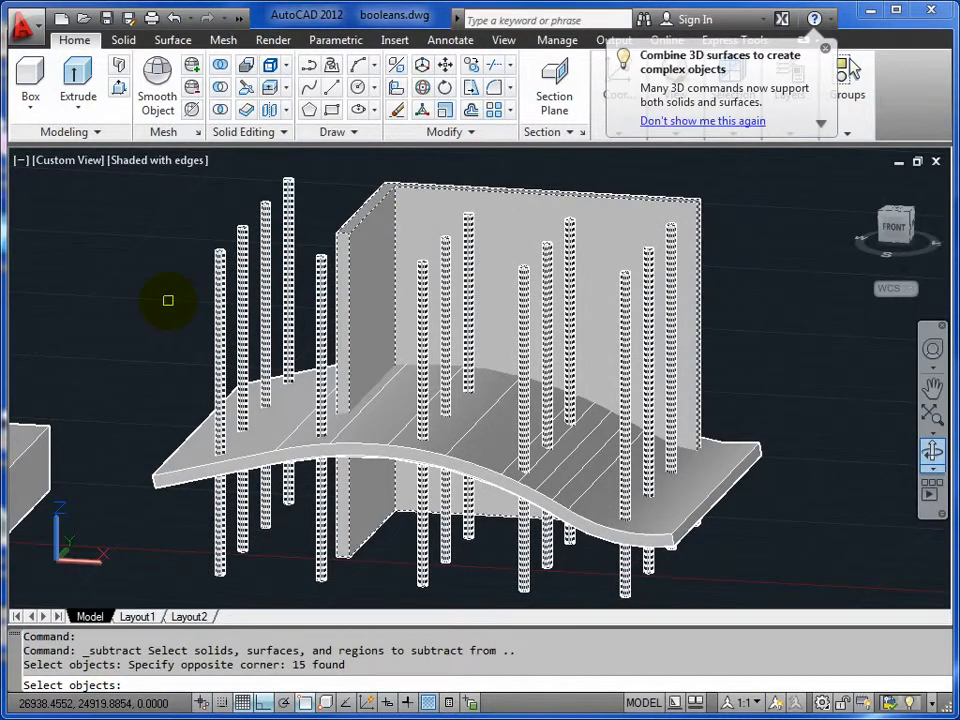
pyautogui.press('Return')
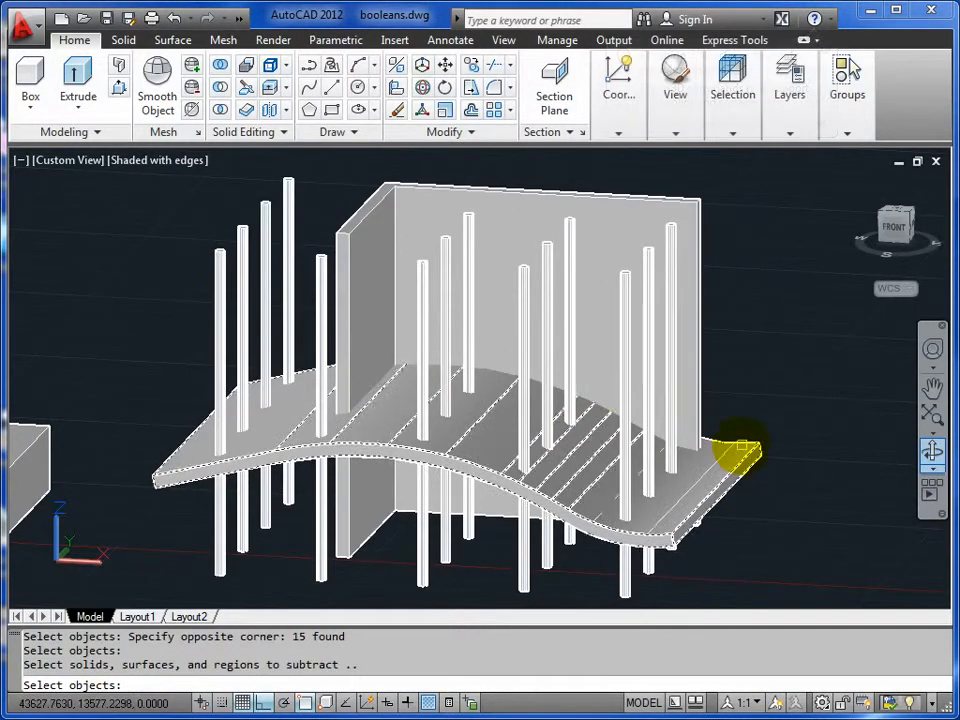
pyautogui.click(741, 450)
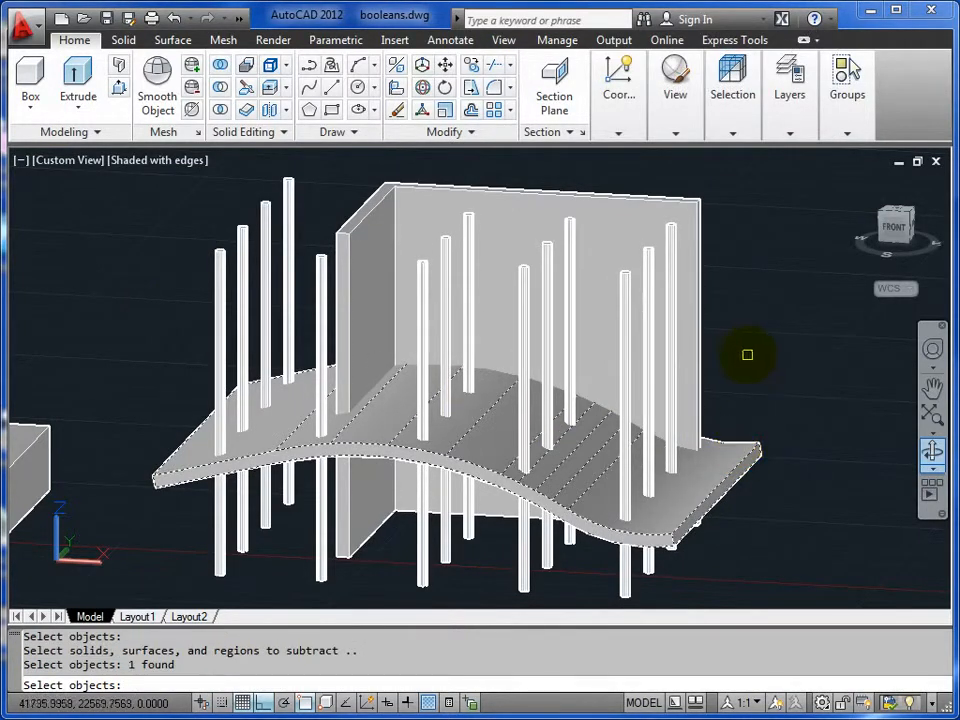
pyautogui.press('Return')
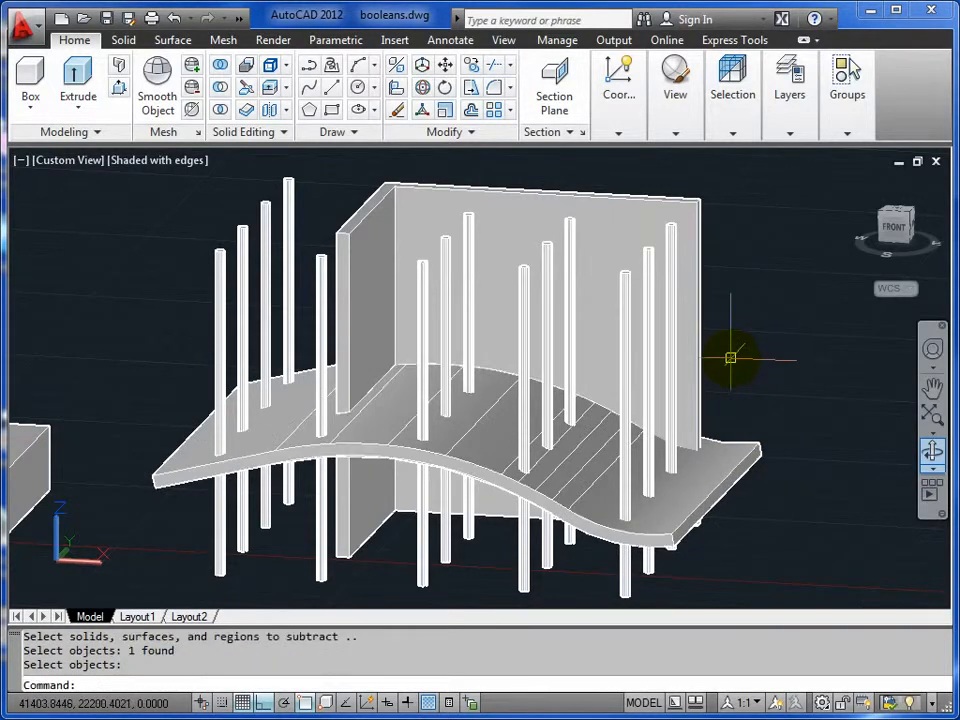
# - Switch the viewport's visual style to 2D Wireframe
pyautogui.click(157, 162)
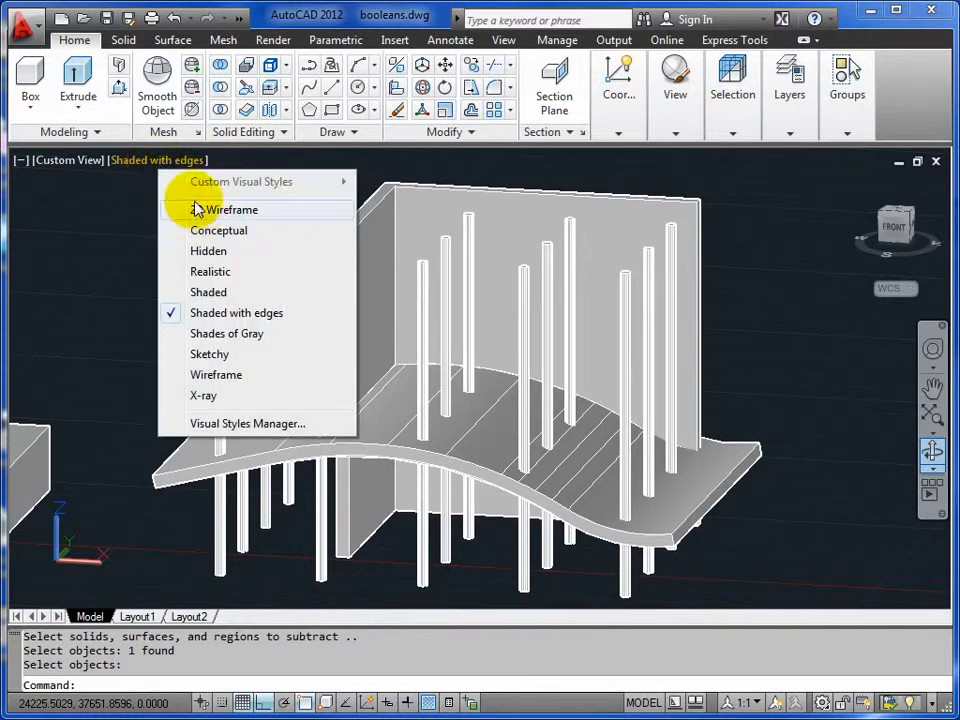
pyautogui.click(198, 208)
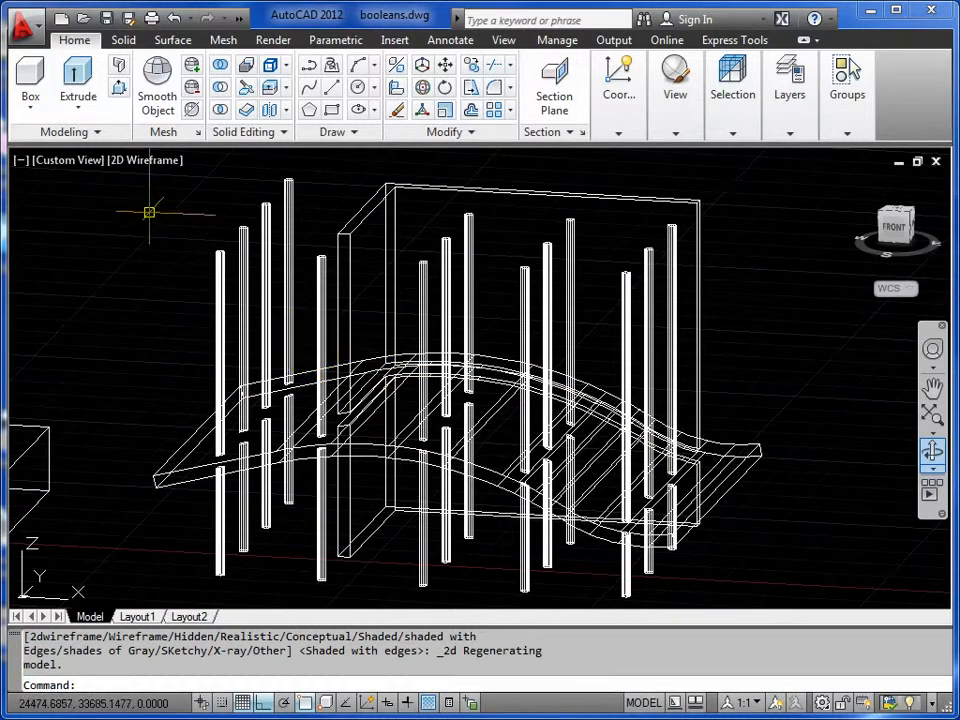
pyautogui.keyDown('shift'); pyautogui.moveTo(149, 212); pyautogui.dragTo(130, 230, button='middle'); pyautogui.keyUp('shift')
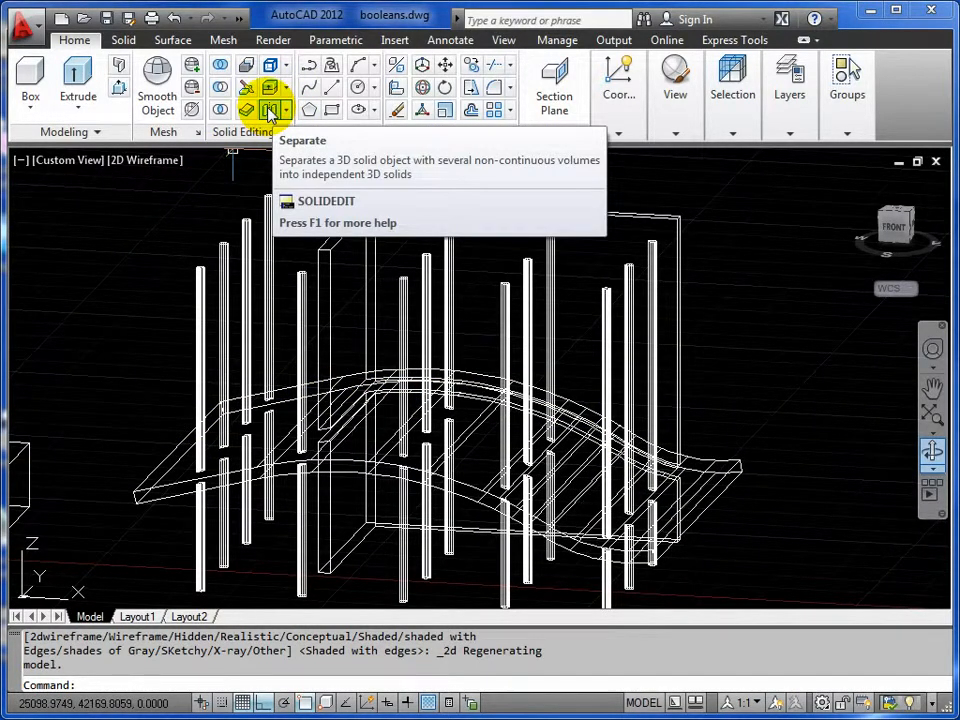
# - Separate the combined wall-and-columns solid into independent solids
pyautogui.click(270, 111)
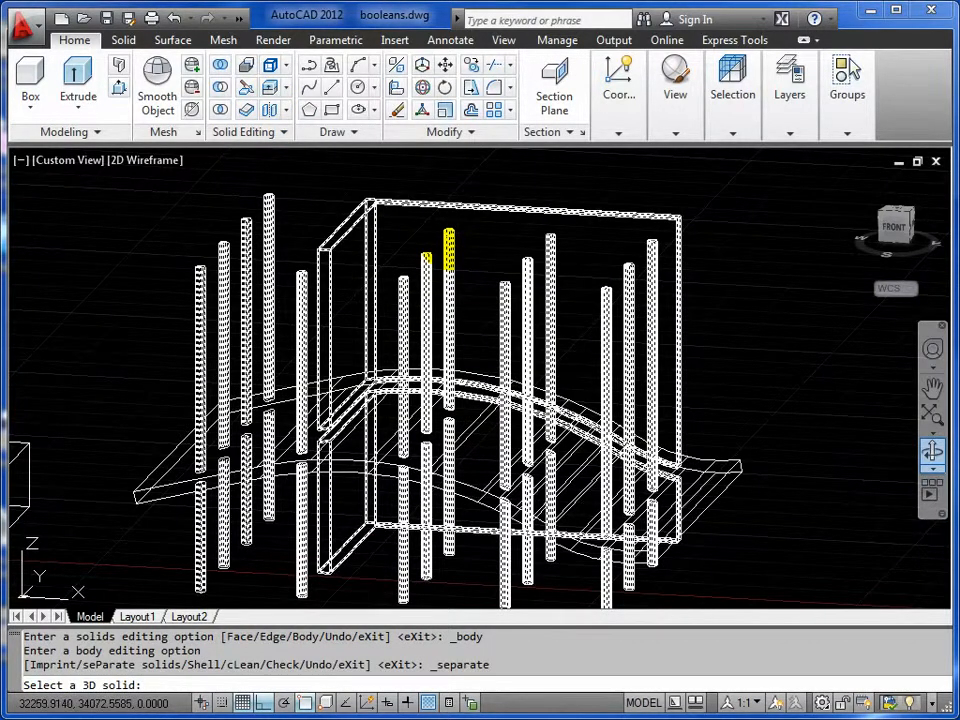
pyautogui.click(449, 241)
pyautogui.press('Return')
pyautogui.press('Return')
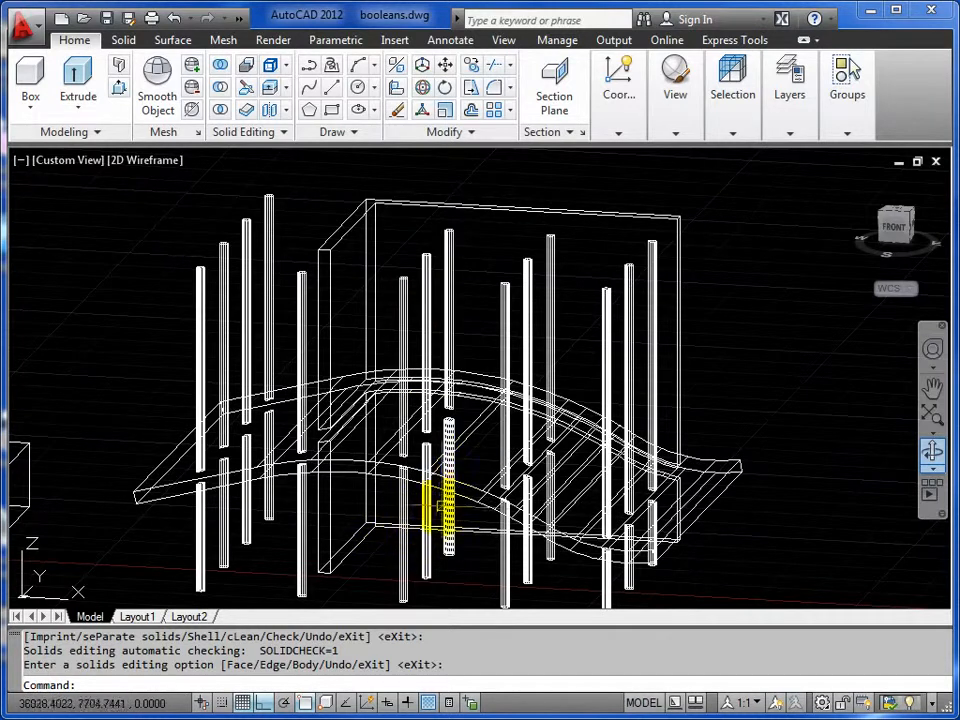
# - Delete the wall and column pieces that rise above the curved roof
pyautogui.click(701, 168)
pyautogui.click(152, 315)
pyautogui.press('Delete')
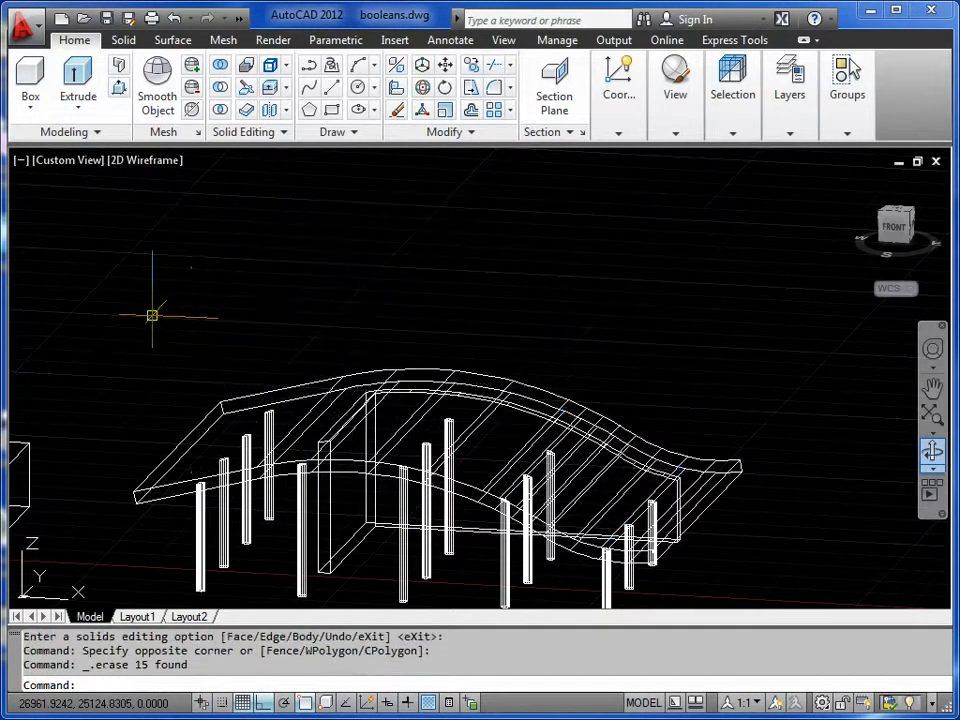
# - Turn on the rooflights layer to display its blue circles and path lines
pyautogui.keyDown('shift'); pyautogui.moveTo(377, 363); pyautogui.dragTo(675, 343, button='middle'); pyautogui.keyUp('shift')
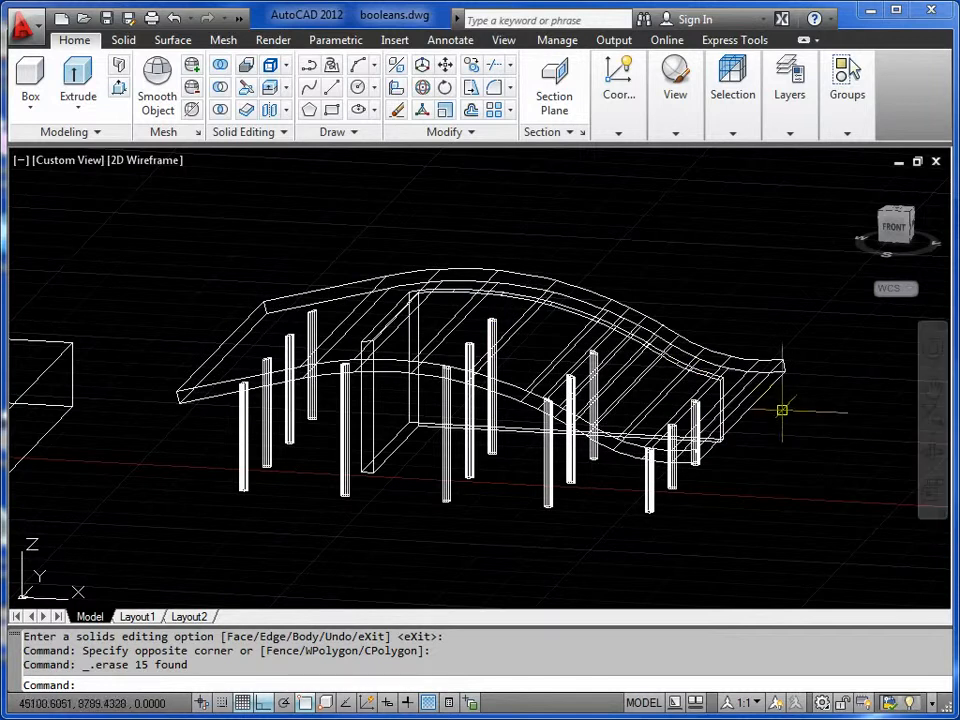
pyautogui.keyDown('shift'); pyautogui.moveTo(620, 358); pyautogui.dragTo(575, 384, button='middle'); pyautogui.keyUp('shift')
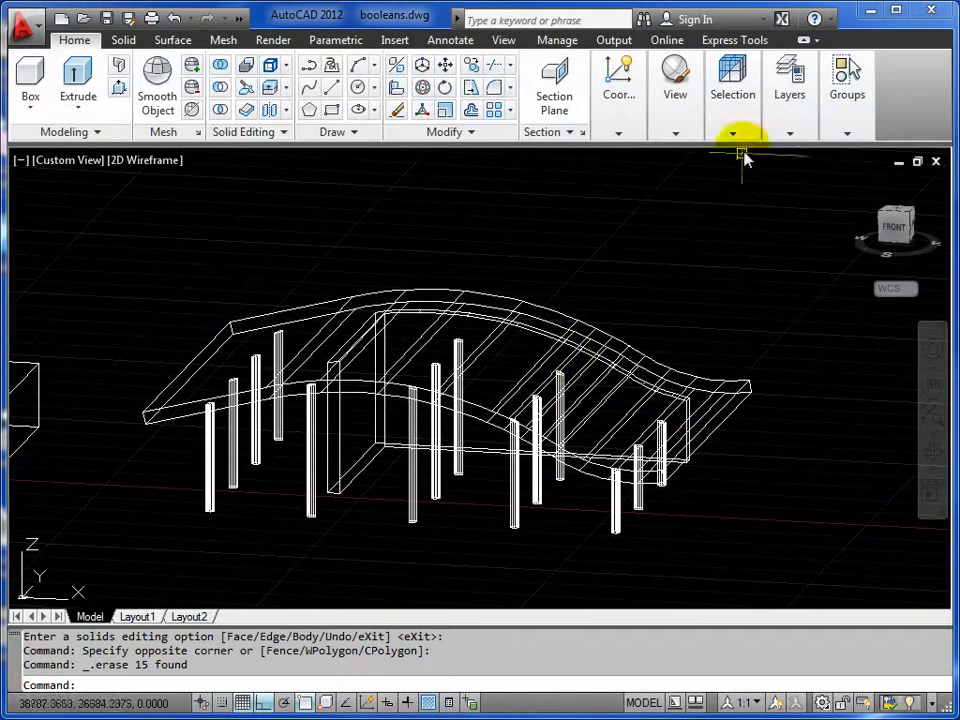
pyautogui.moveTo(790, 138)
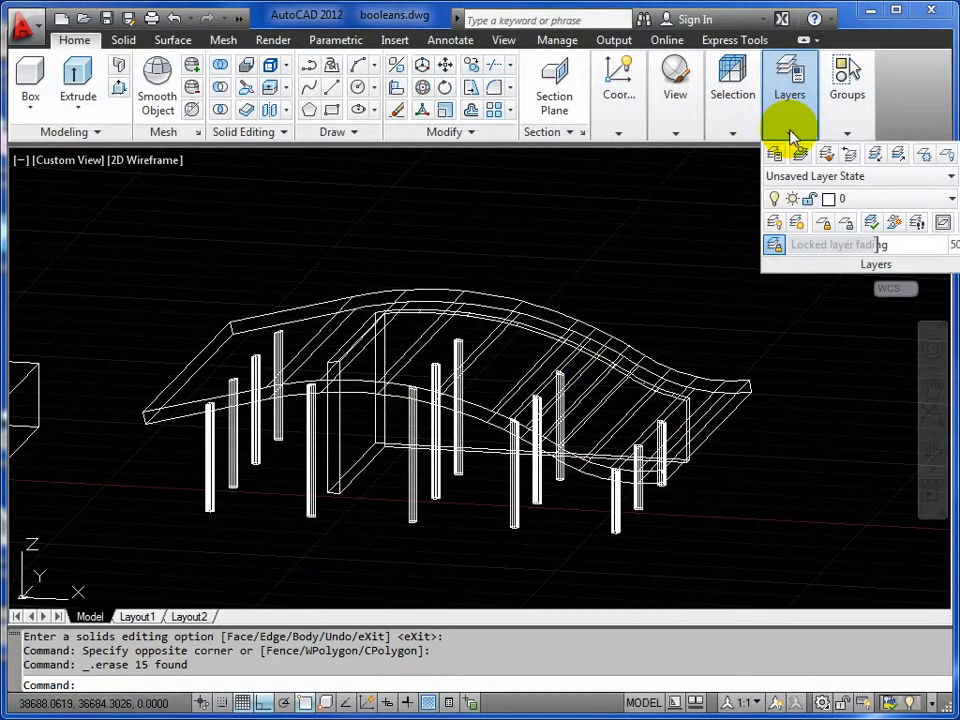
pyautogui.click(915, 199)
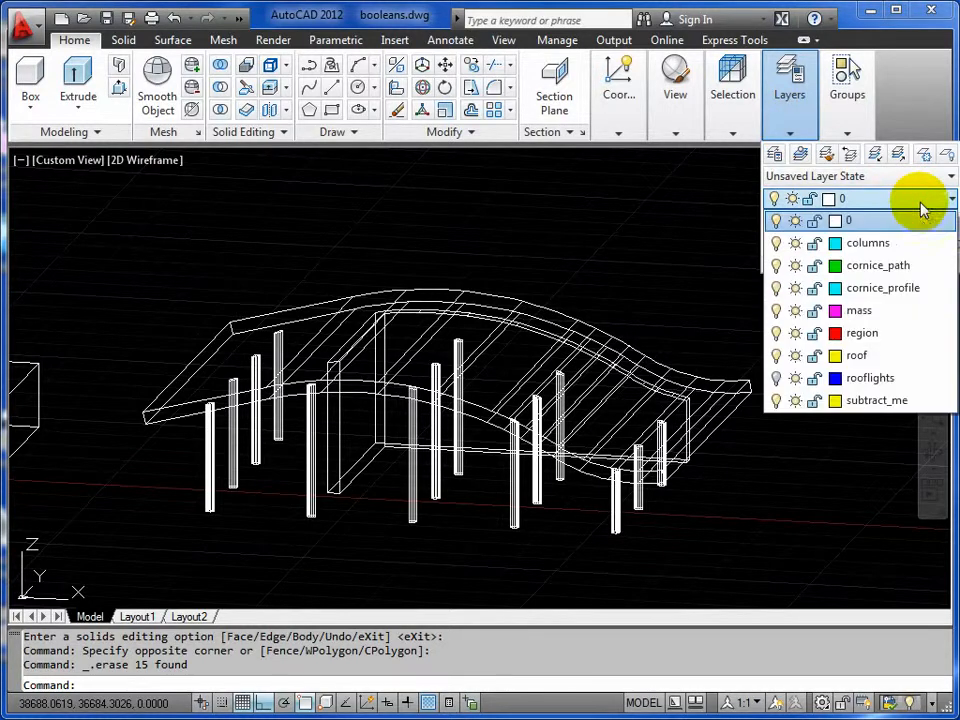
pyautogui.click(776, 379)
pyautogui.scroll(5, 506, 486)
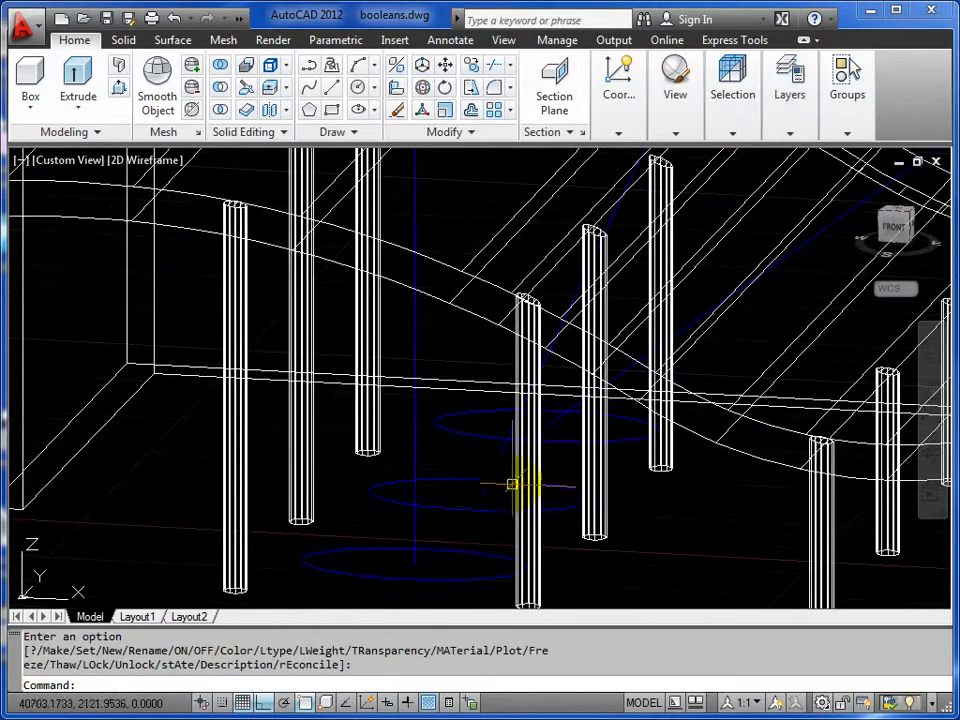
pyautogui.click(449, 469)
pyautogui.press('Escape')
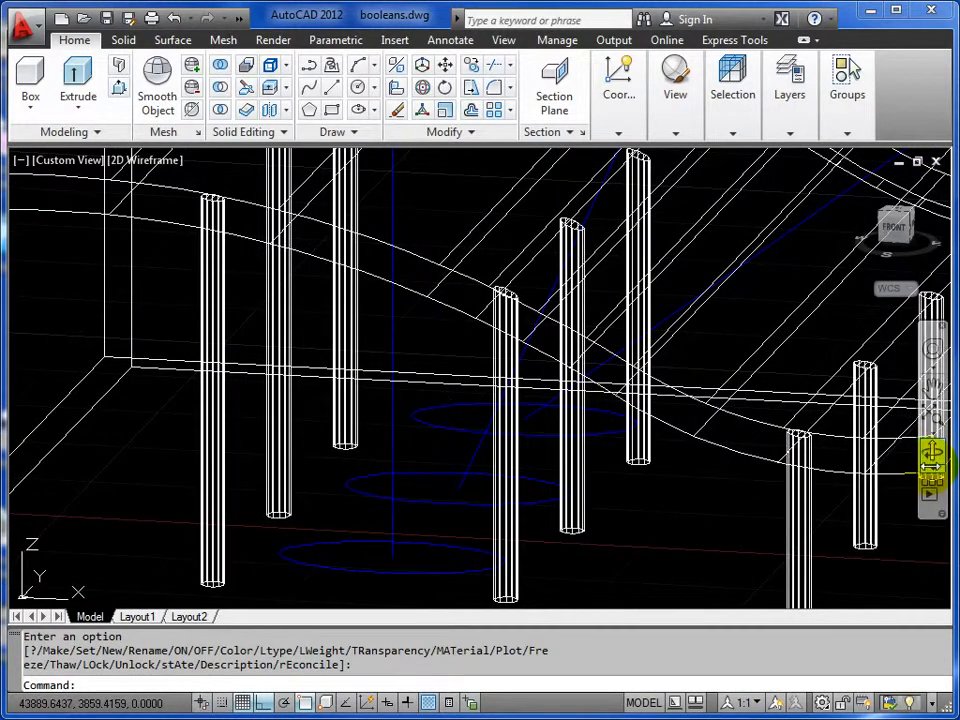
pyautogui.scroll(-5, 561, 418)
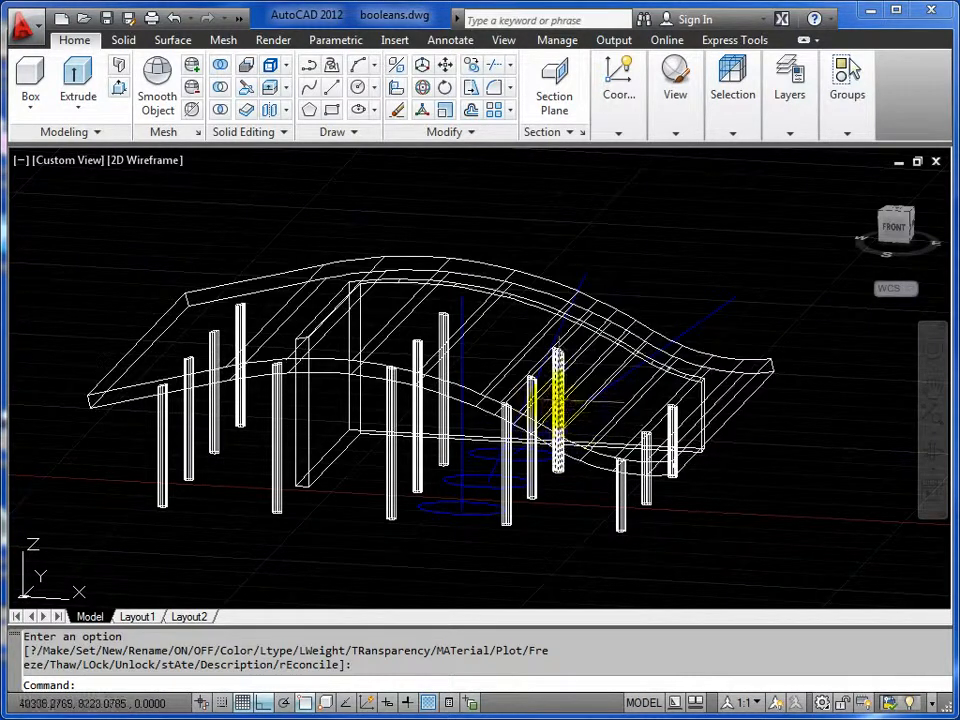
# - Extrude the front blue rooflight circle along the vertical blue path line with the Path option
pyautogui.click(932, 452)
pyautogui.moveTo(500, 450); pyautogui.dragTo(519, 457)
pyautogui.moveTo(556, 451); pyautogui.dragTo(485, 418)
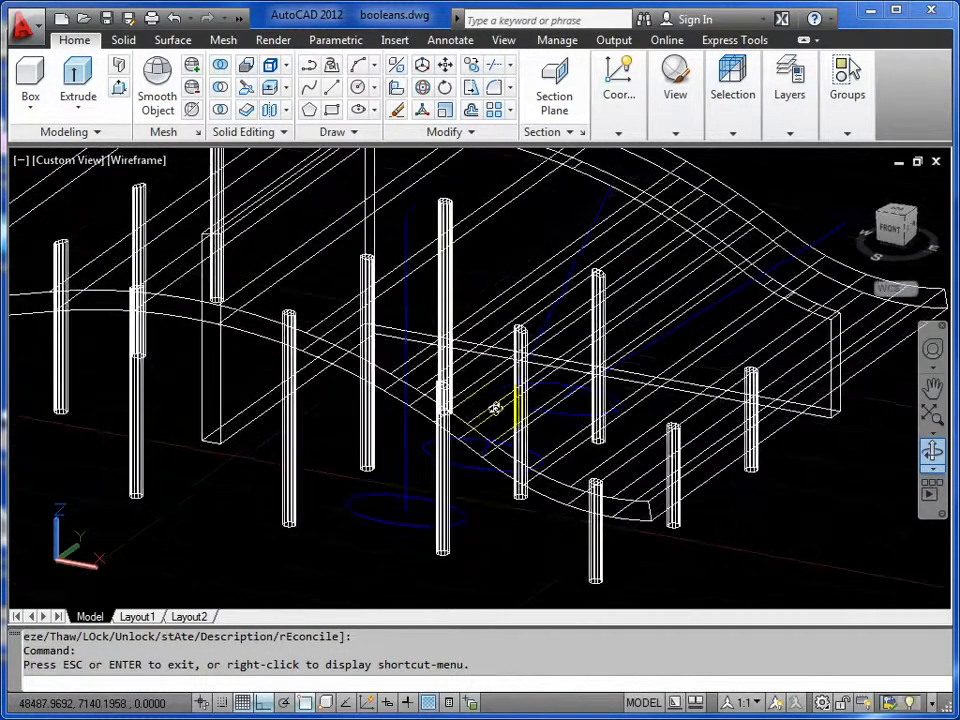
pyautogui.moveTo(538, 396); pyautogui.dragTo(484, 403)
pyautogui.rightClick(473, 356)
pyautogui.click(500, 368)
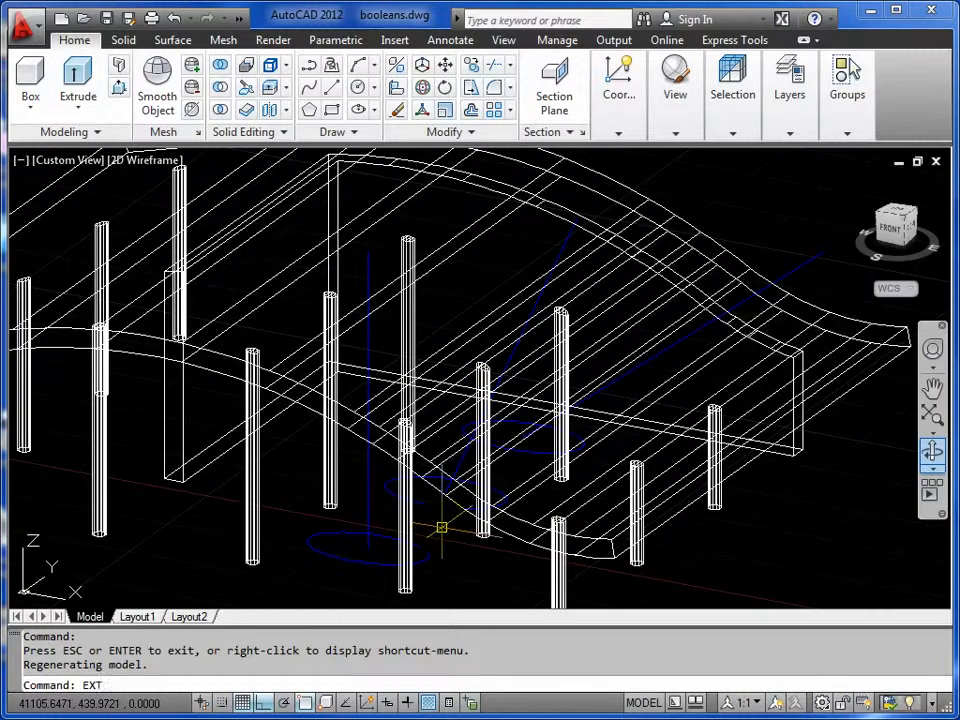
pyautogui.press('Return')
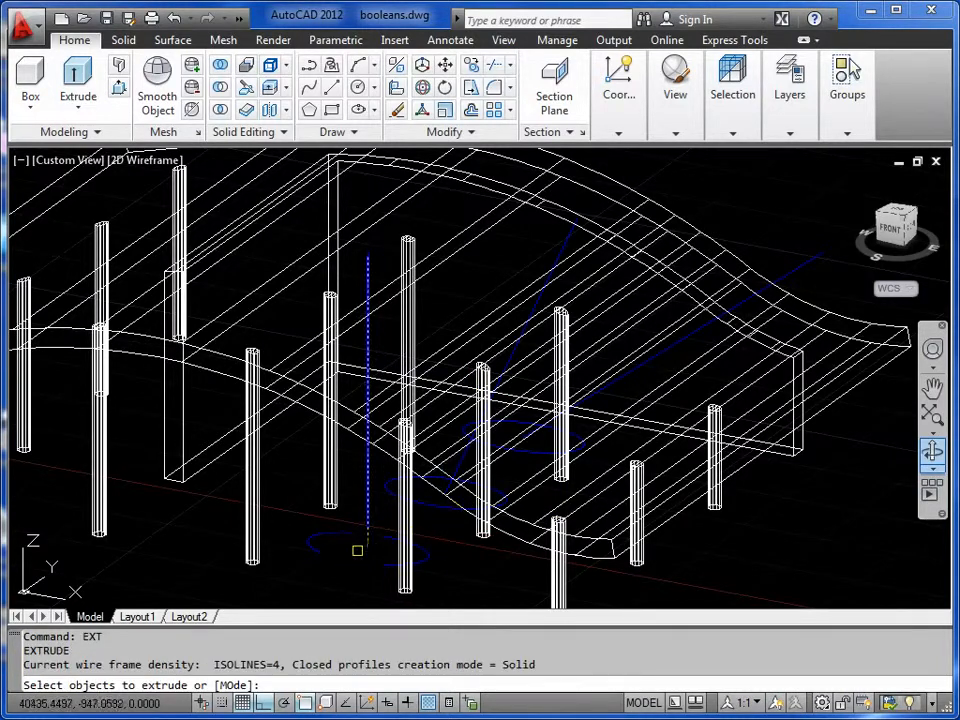
pyautogui.click(348, 548)
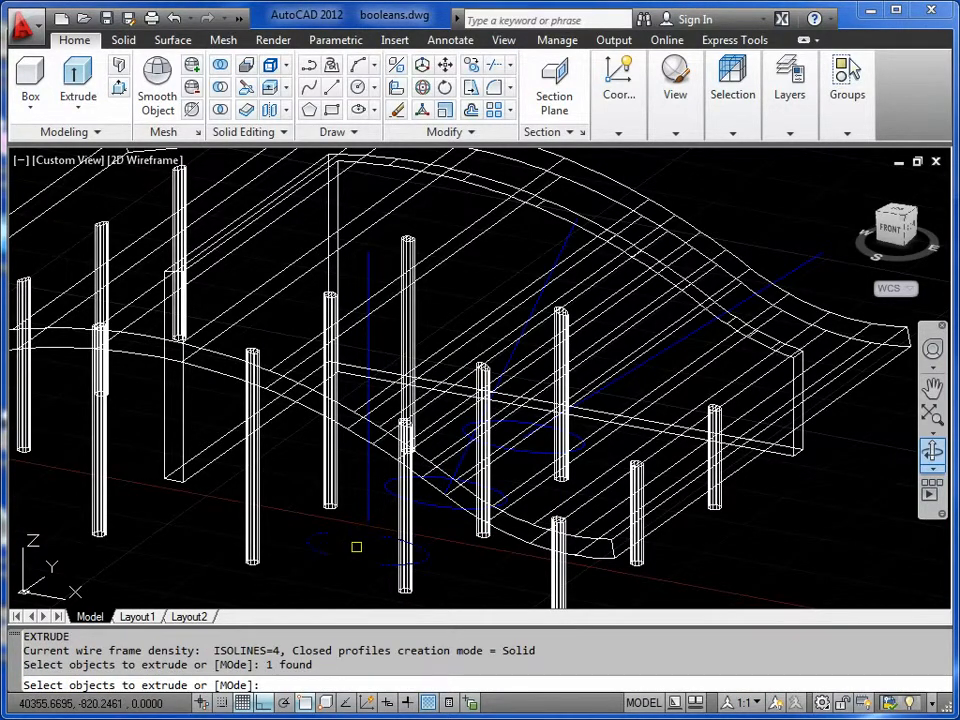
pyautogui.press('Return')
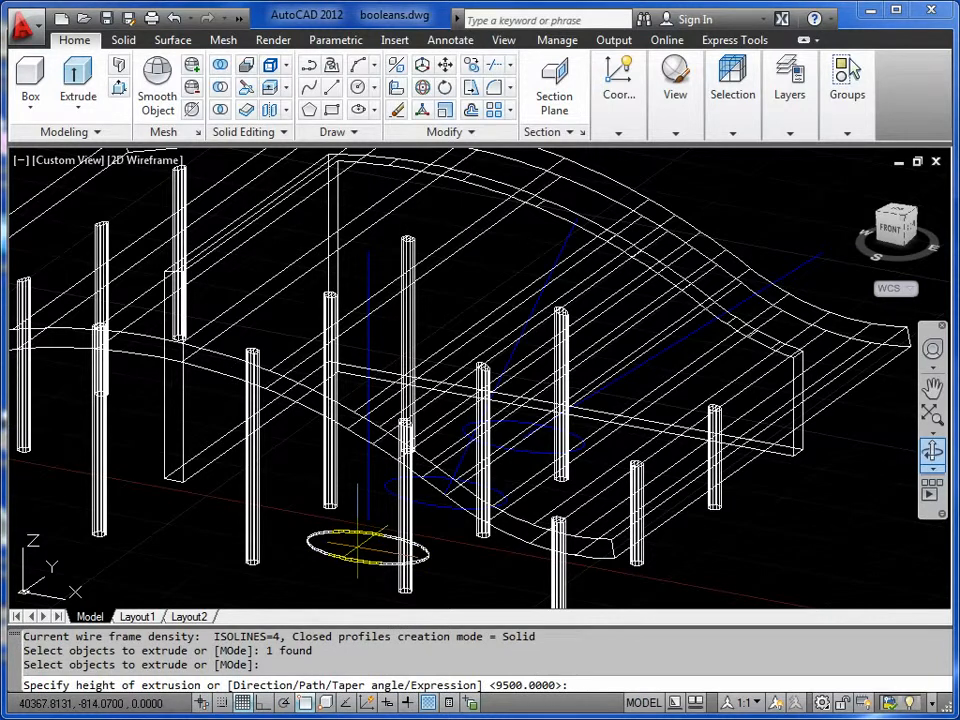
pyautogui.write('P')
pyautogui.press('Return')
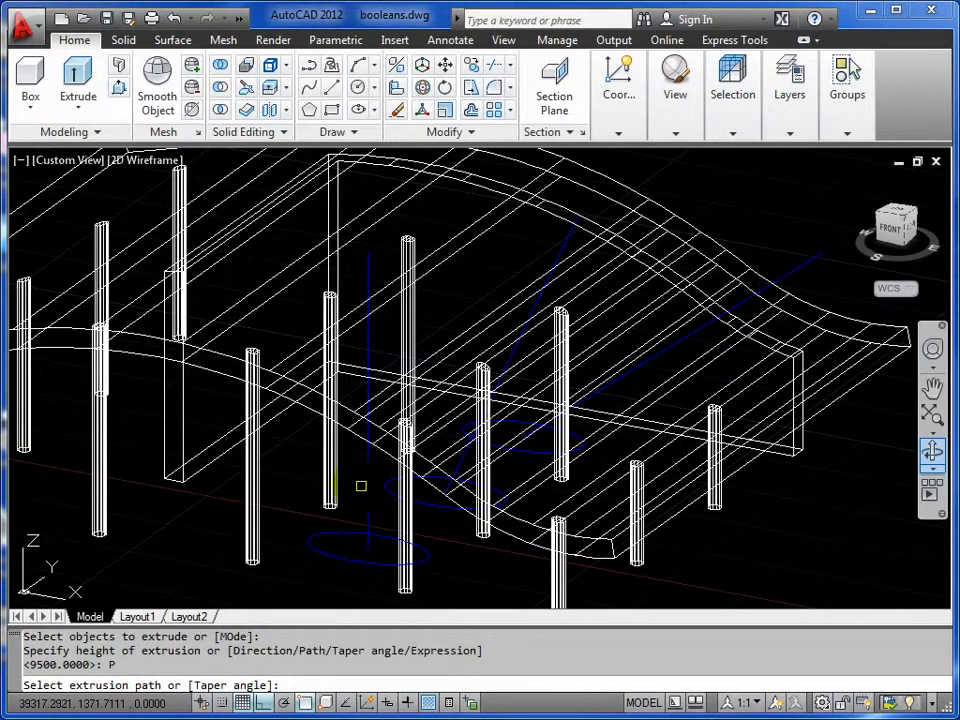
pyautogui.click(367, 475)
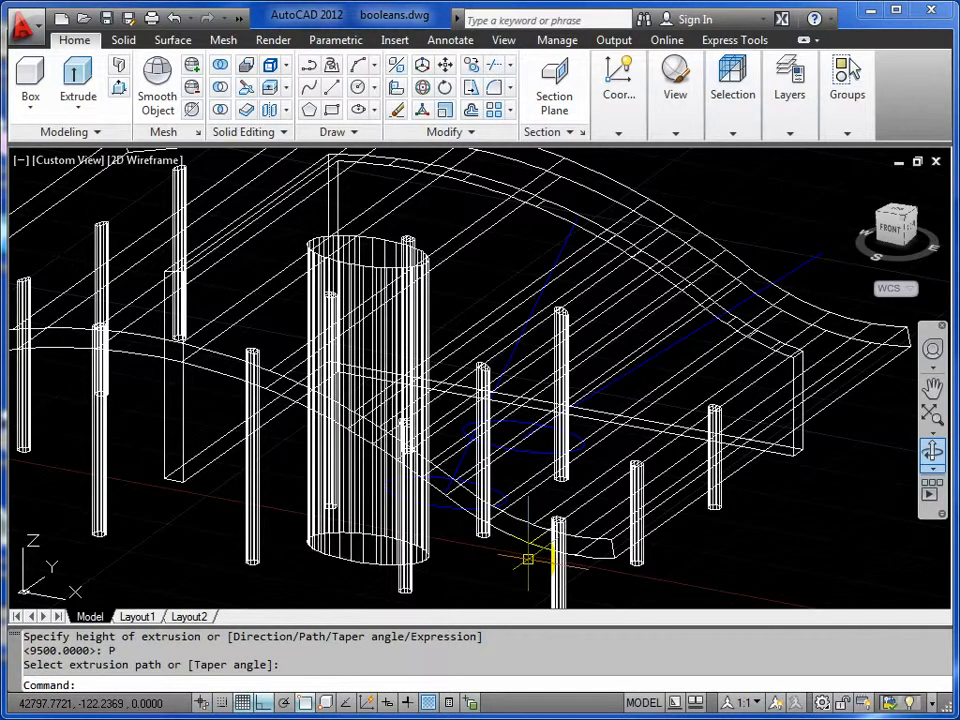
# - Extrude the middle blue rooflight circle along its steeply slanted blue line with the Path option
pyautogui.press('Return')
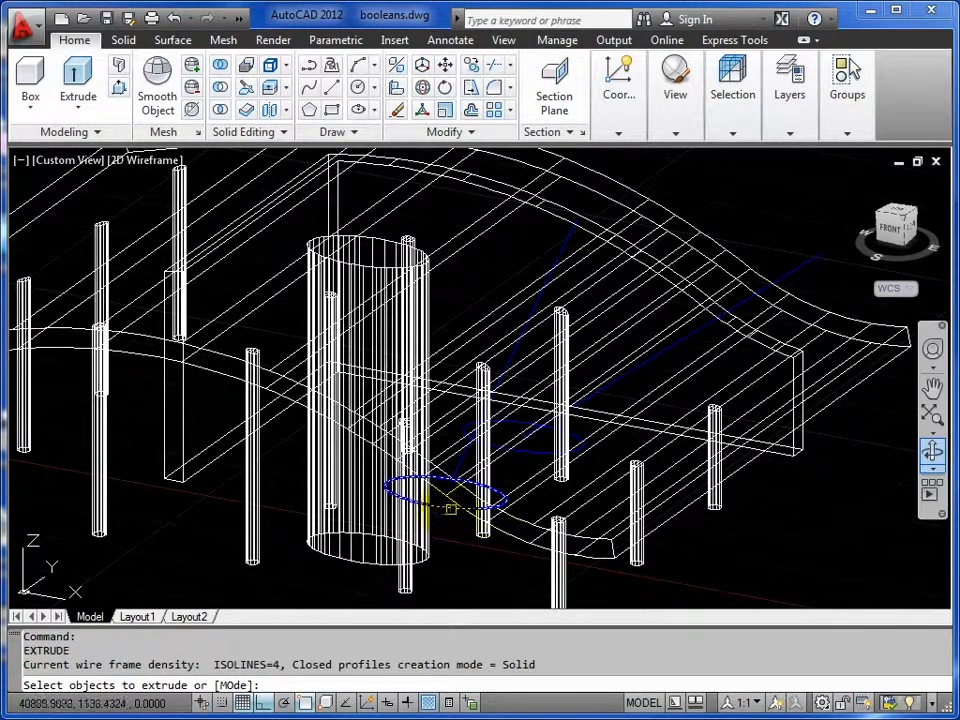
pyautogui.click(445, 509)
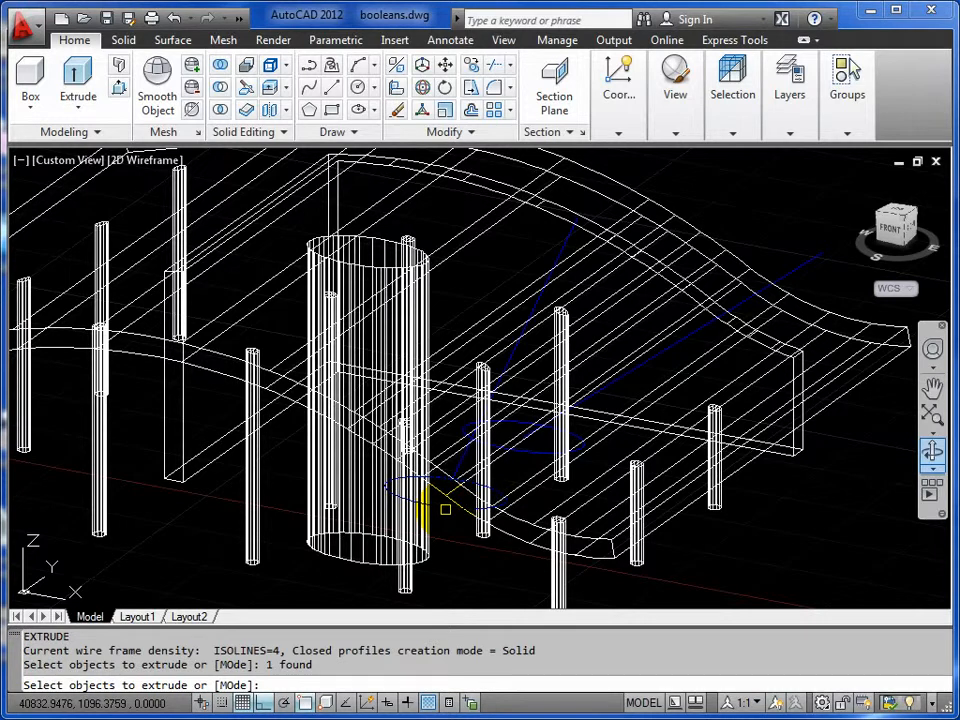
pyautogui.press('Return')
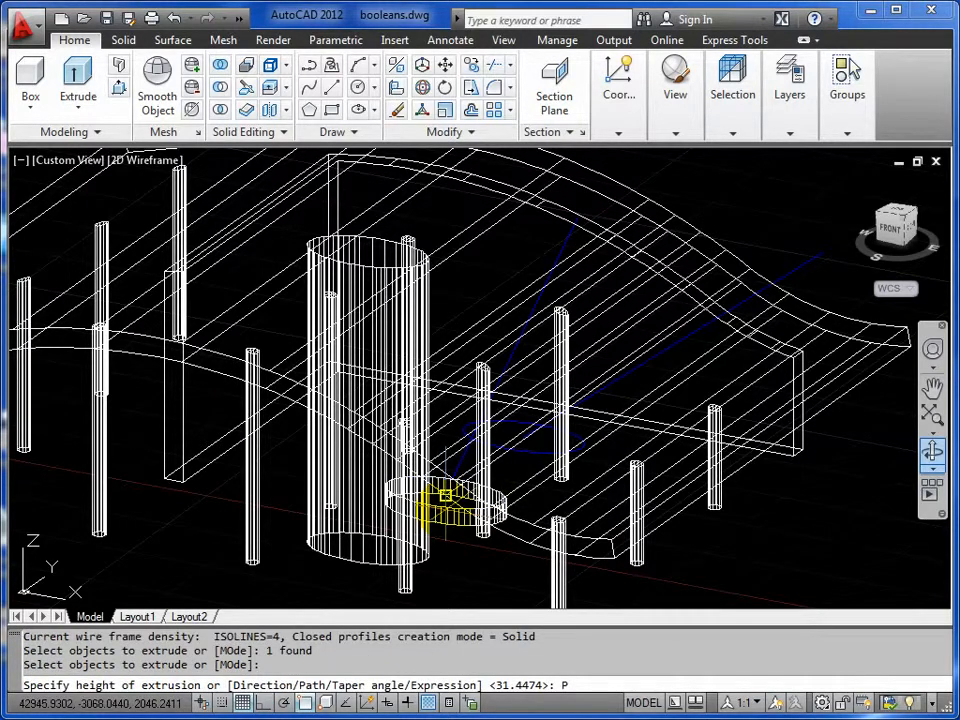
pyautogui.write('P')
pyautogui.press('Return')
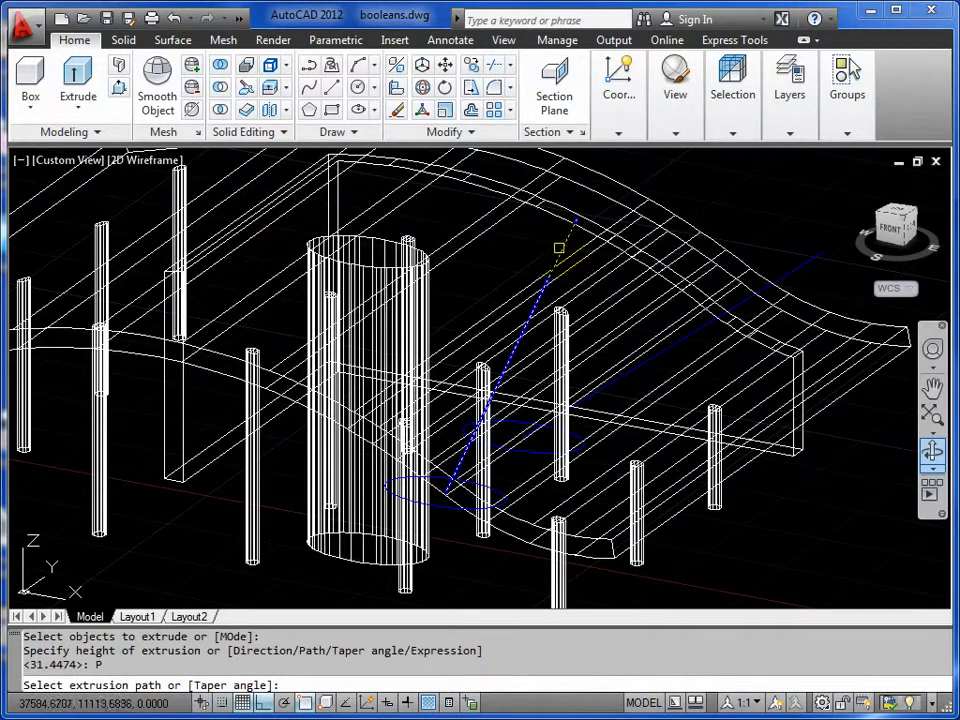
pyautogui.click(562, 246)
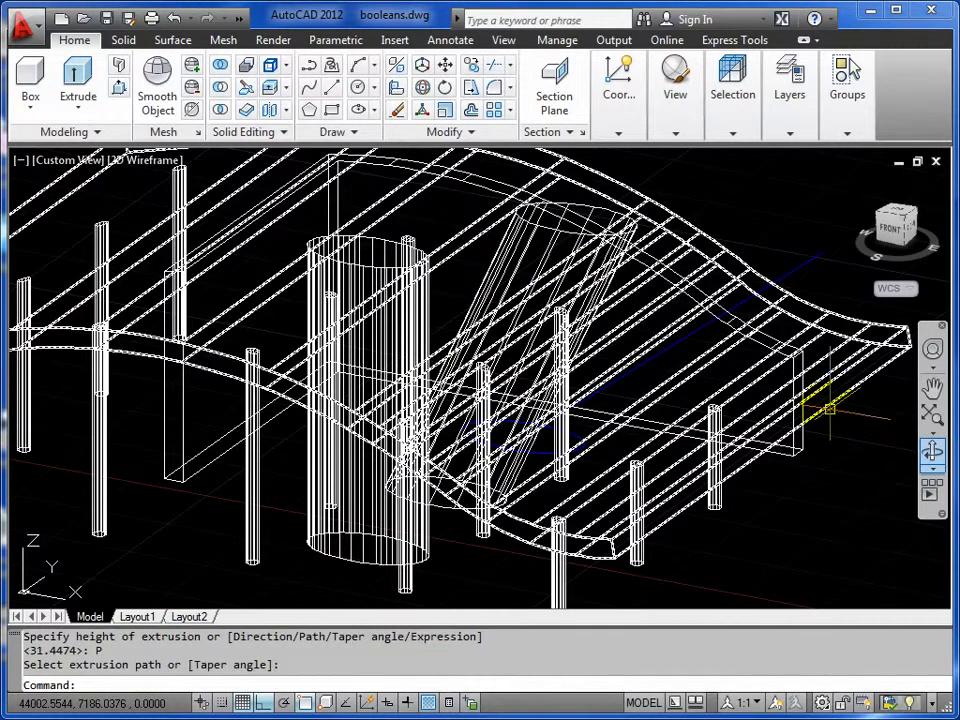
# - Extrude the remaining blue rooflight circle along its shallow slanted blue line with the Path option
pyautogui.press('Return')
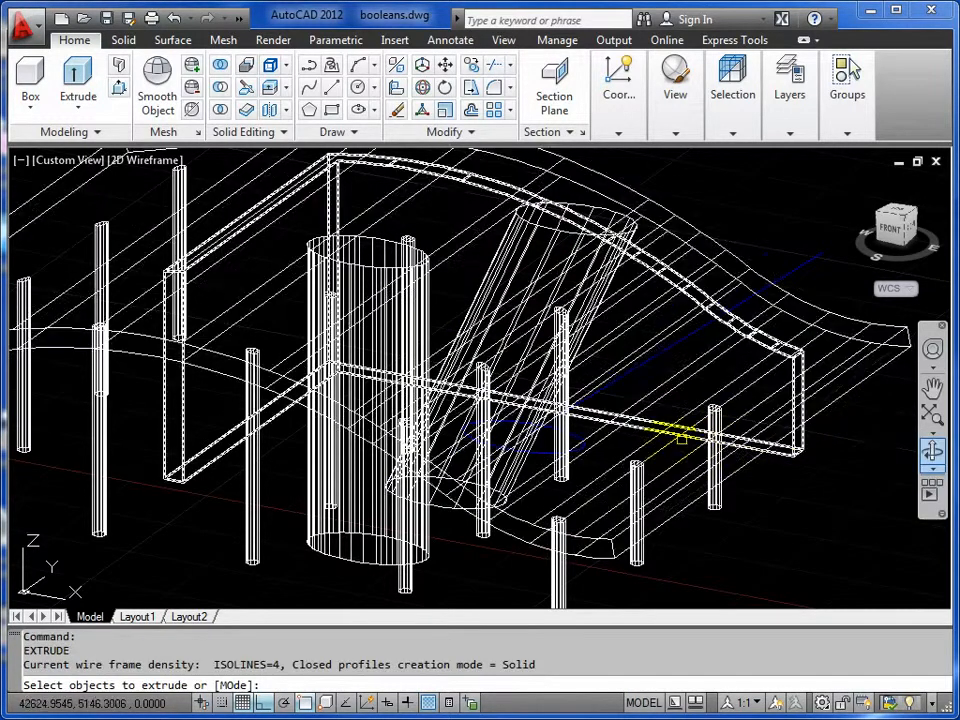
pyautogui.click(545, 453)
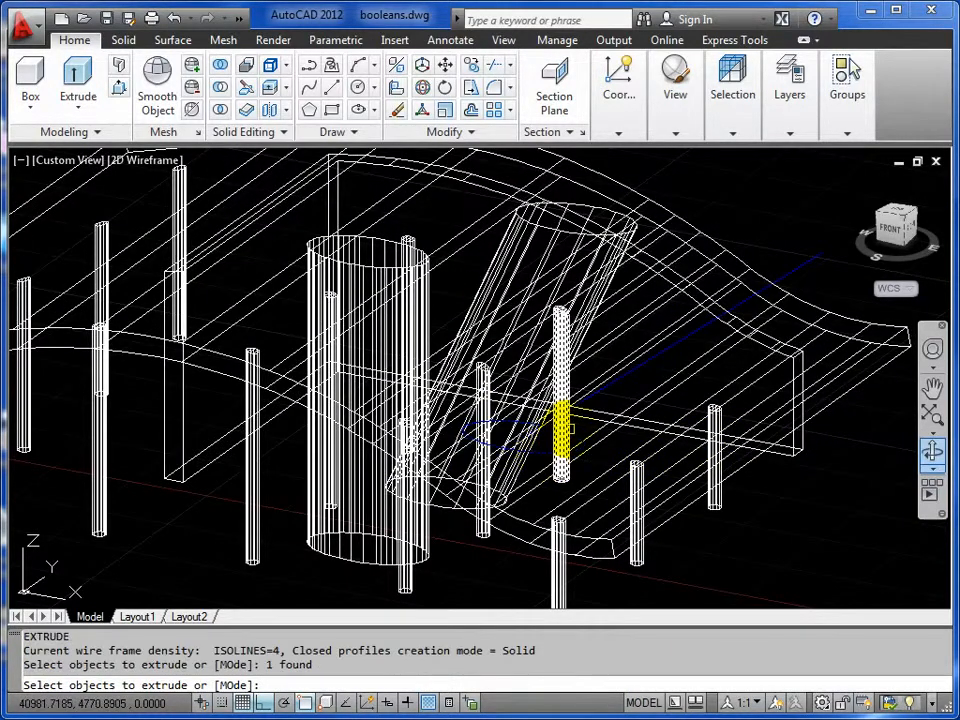
pyautogui.press('Return')
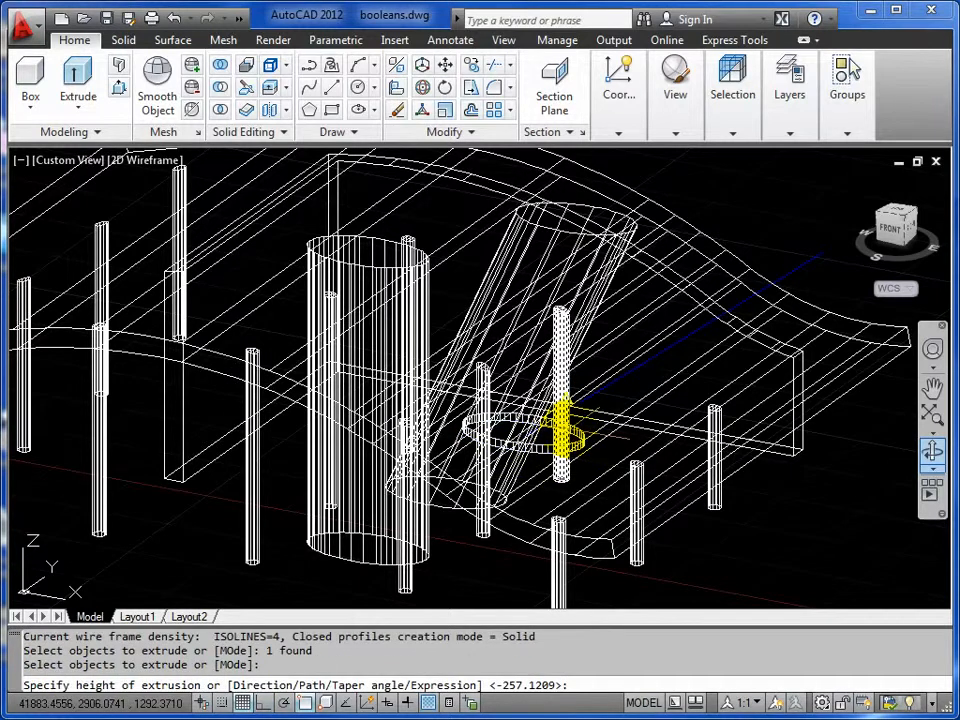
pyautogui.write('P')
pyautogui.press('Return')
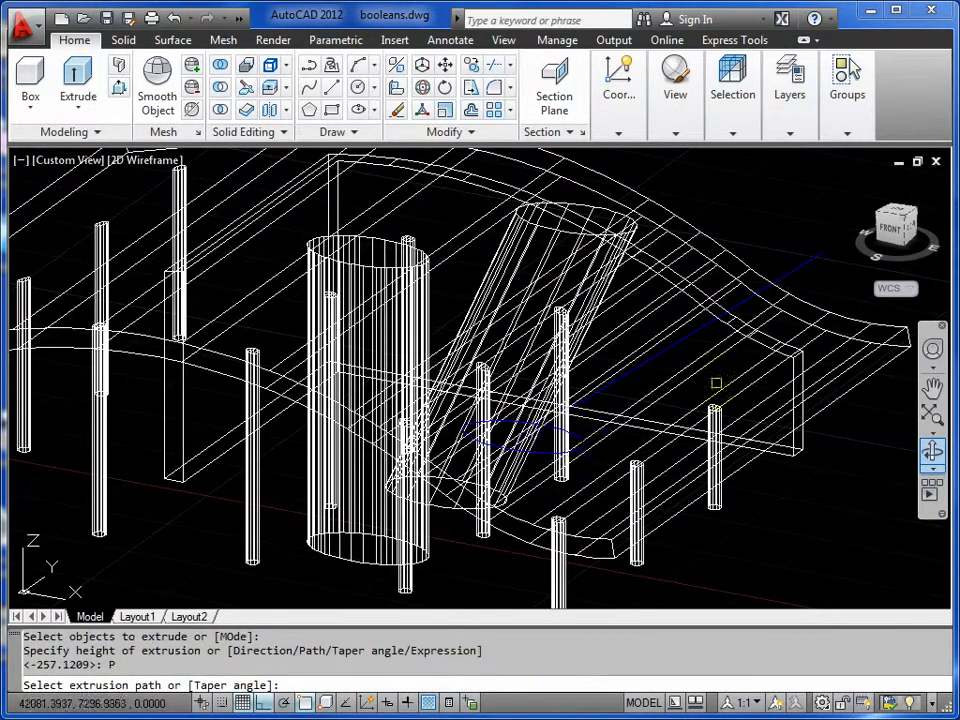
pyautogui.click(693, 333)
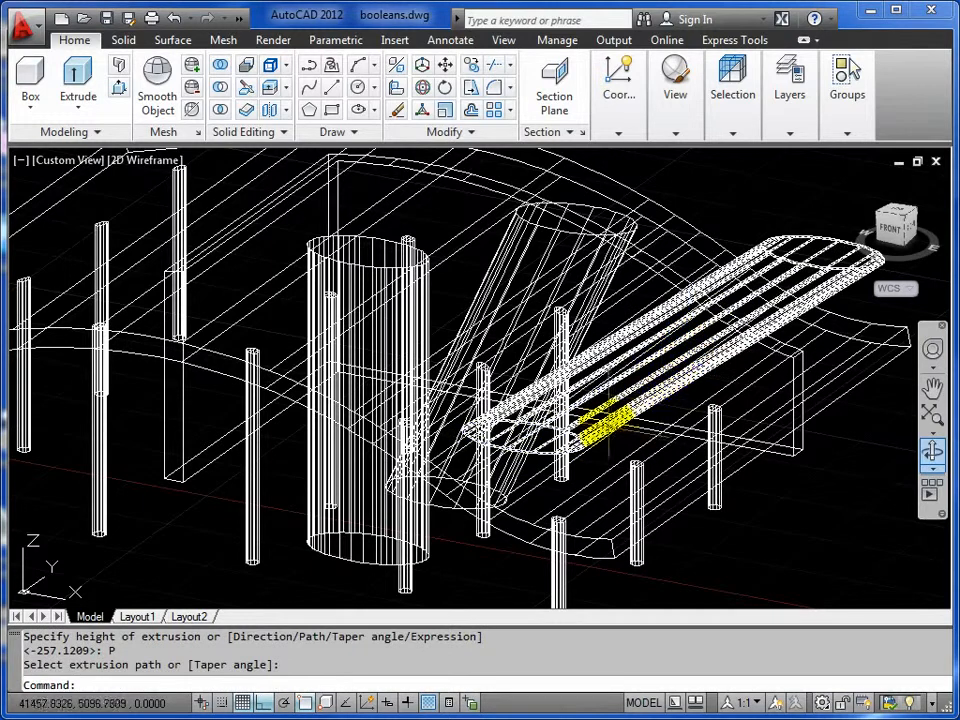
pyautogui.press('Escape')
# - Display the model in the Shaded with edges visual style and orbit to a low view of the roof and cylinders
pyautogui.scroll(-2, 545, 405)
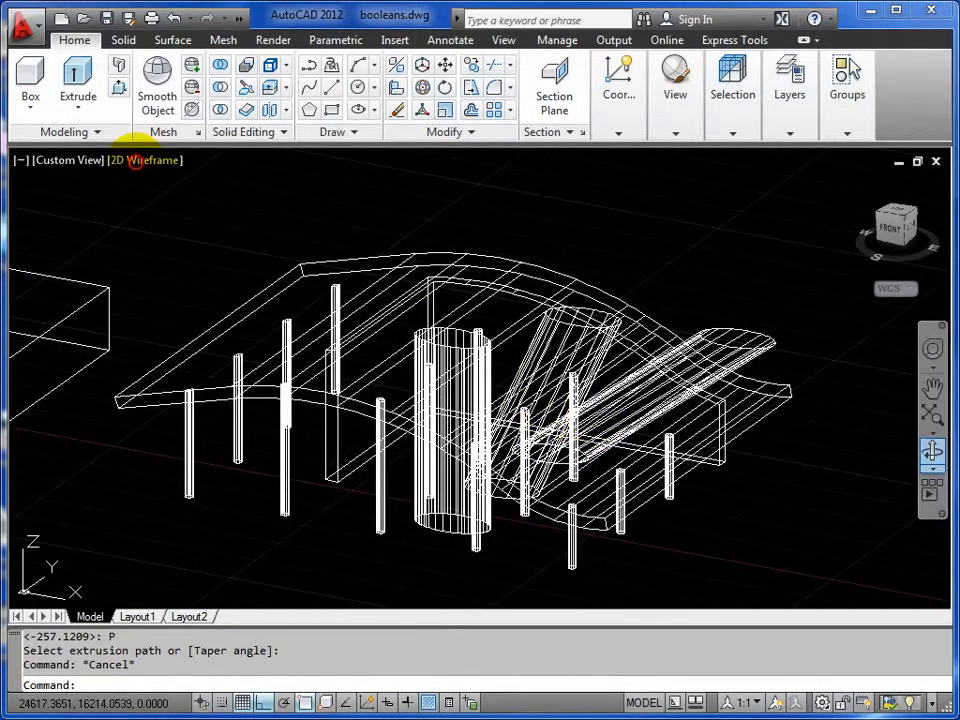
pyautogui.click(140, 161)
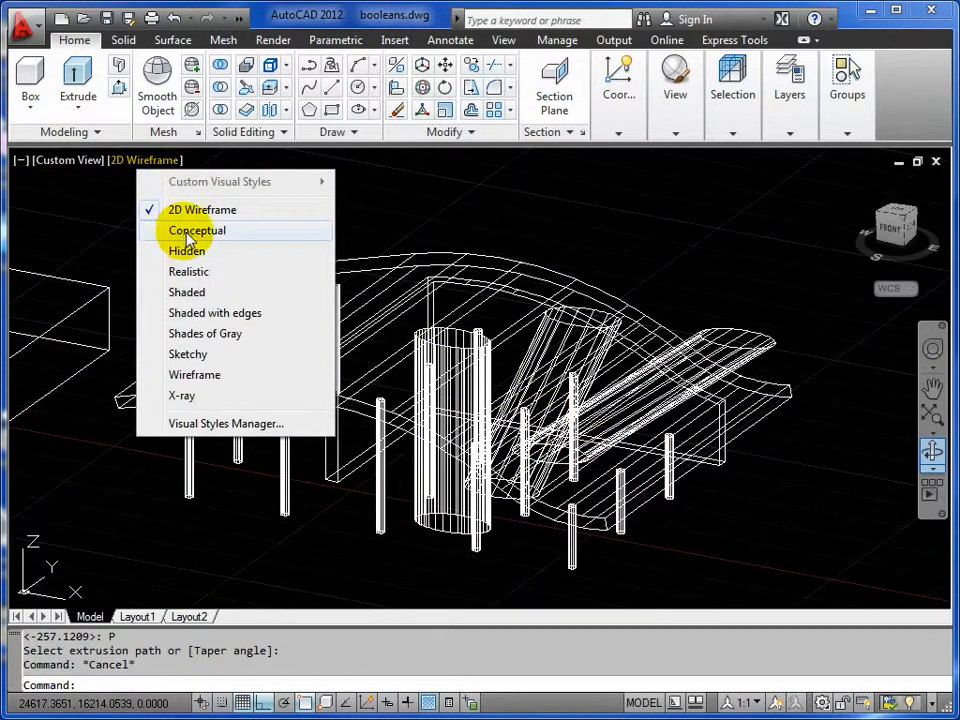
pyautogui.click(187, 313)
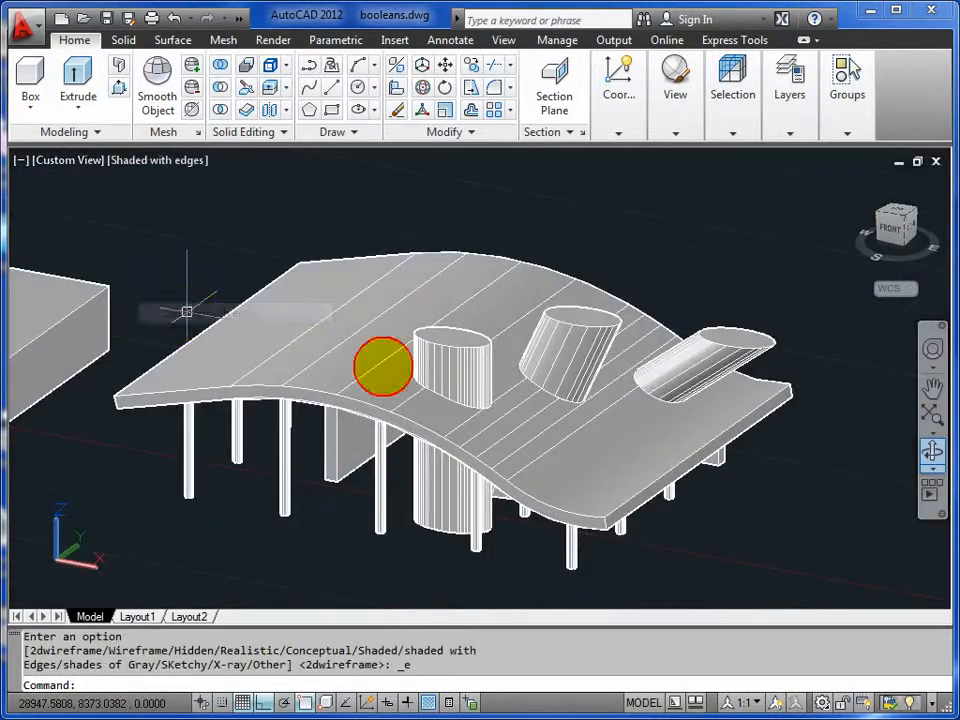
pyautogui.click(932, 450)
pyautogui.moveTo(640, 440); pyautogui.dragTo(547, 299)
pyautogui.rightClick(547, 299)
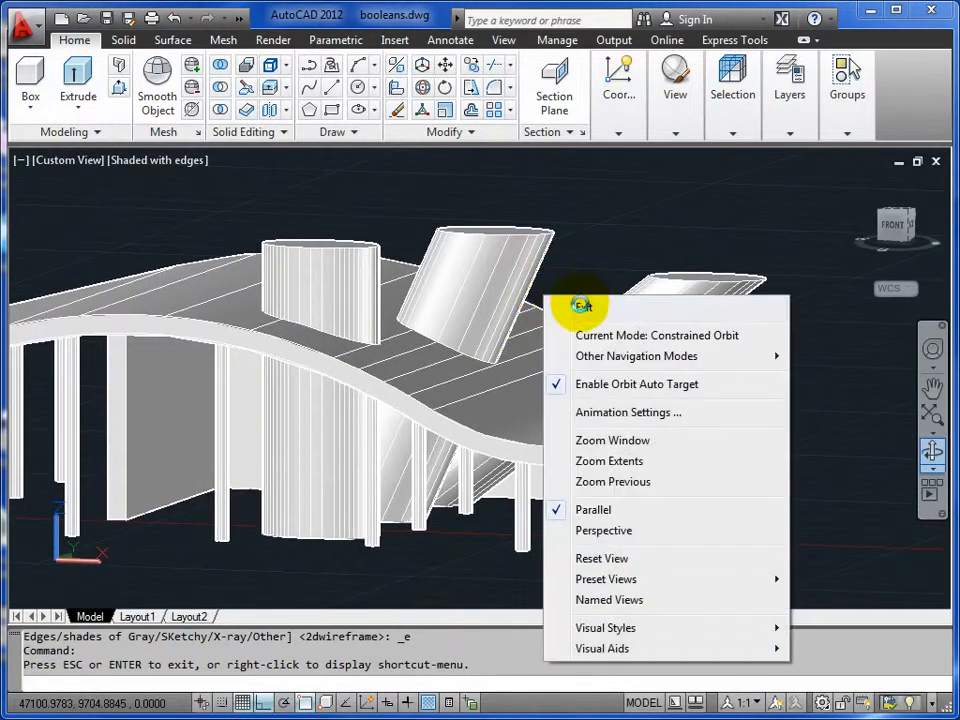
pyautogui.click(582, 308)
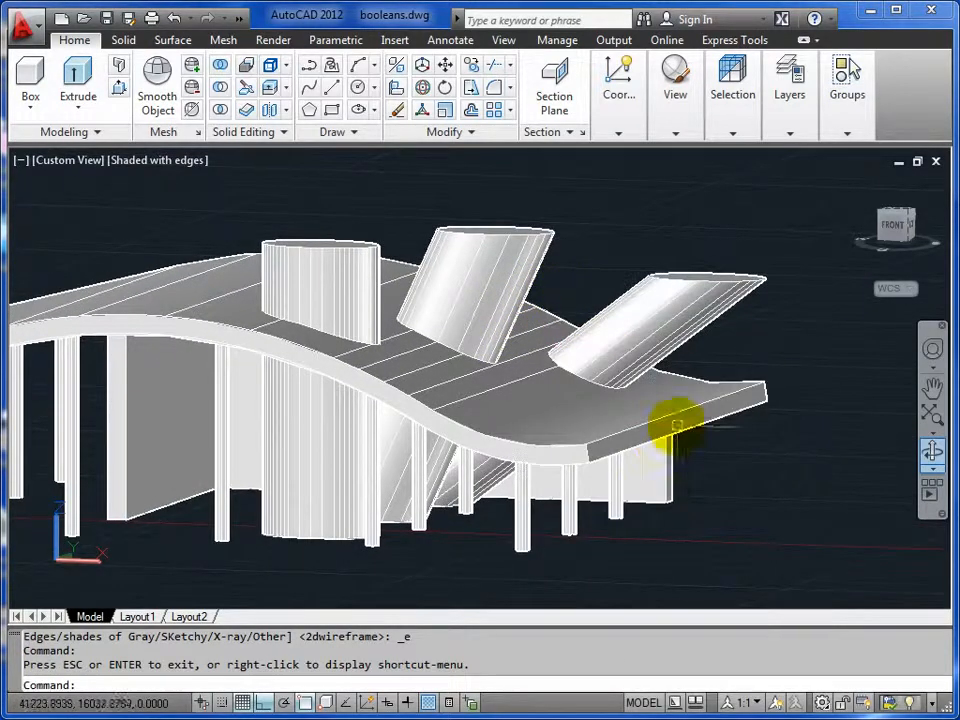
# - Subtract the three rooflight cylinders from the curved roof solid to cut openings through it
pyautogui.click(219, 92)
pyautogui.click(742, 390)
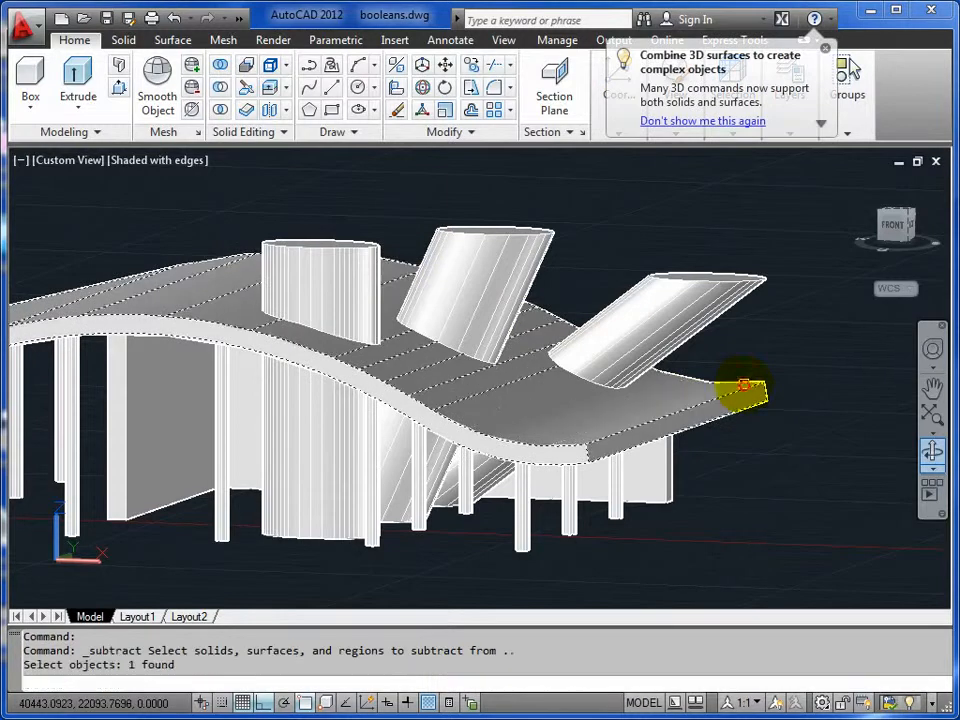
pyautogui.press('Return')
pyautogui.click(710, 285)
pyautogui.click(497, 253)
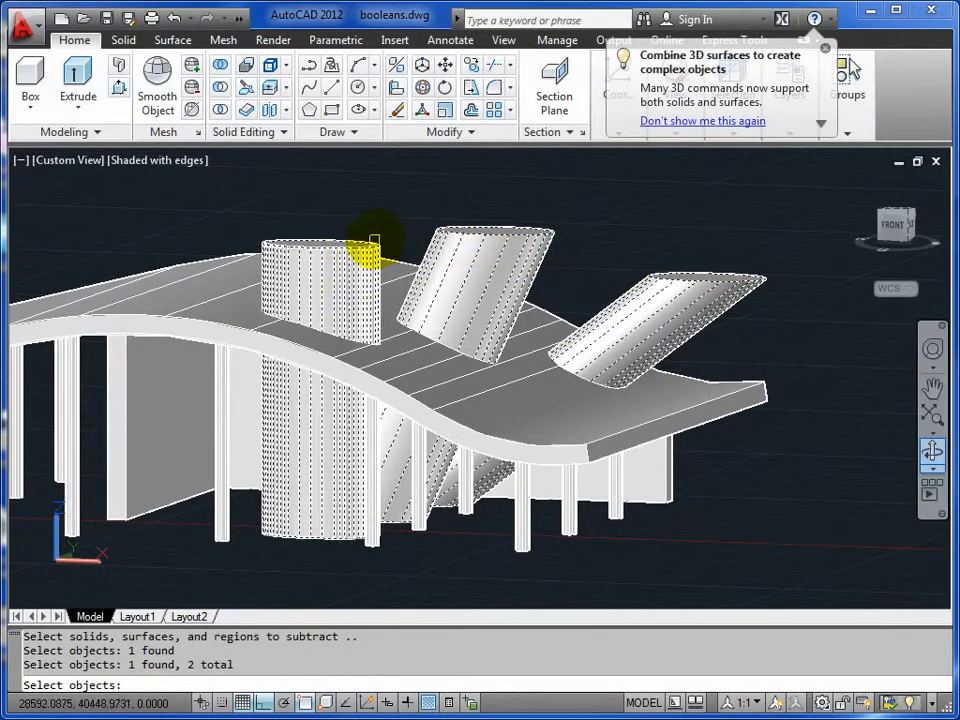
pyautogui.click(373, 236)
pyautogui.press('Return')
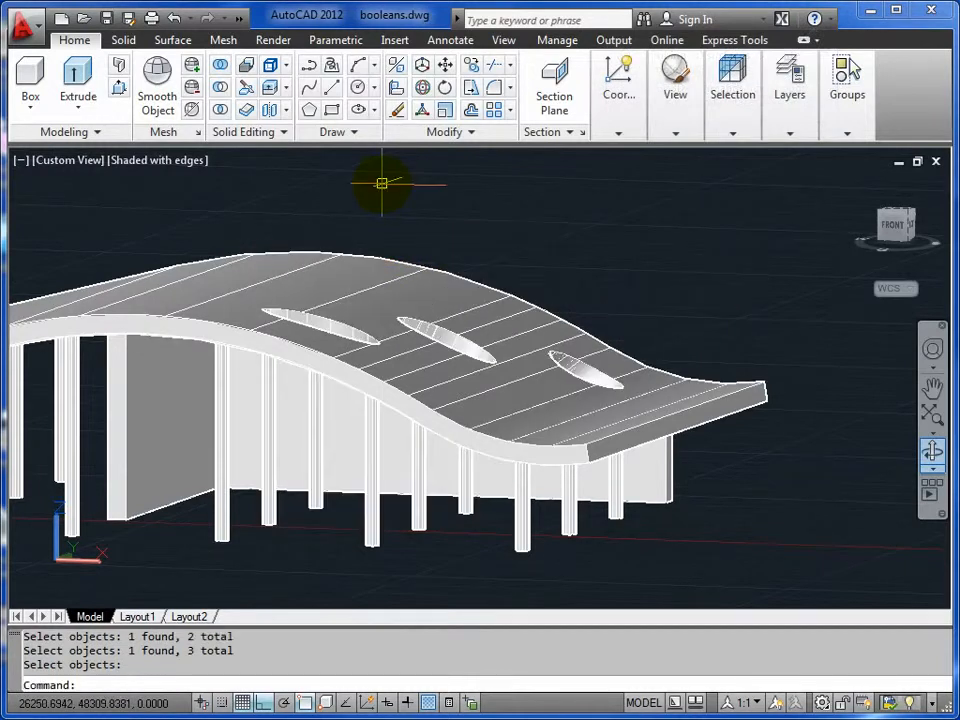
# - Examine the roof openings from several angles and view all three Boolean models together
pyautogui.click(931, 451)
pyautogui.moveTo(596, 450); pyautogui.dragTo(492, 456)
pyautogui.moveTo(557, 336); pyautogui.dragTo(477, 388)
pyautogui.scroll(-3, 478, 388)
pyautogui.moveTo(392, 385); pyautogui.dragTo(619, 421, button='middle')
pyautogui.scroll(-2, 619, 421)
pyautogui.scroll(-2, 486, 396)
pyautogui.moveTo(486, 396); pyautogui.dragTo(549, 394, button='middle')
pyautogui.scroll(-1, 561, 420)
pyautogui.scroll(1, 552, 424)
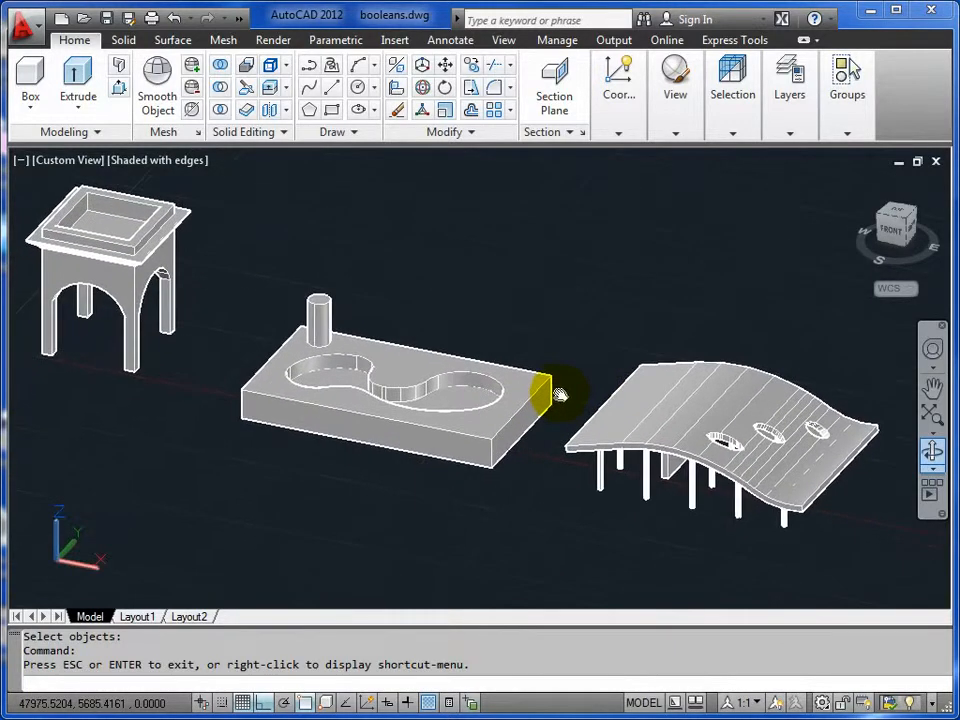
pyautogui.rightClick(512, 312)
pyautogui.click(527, 322)
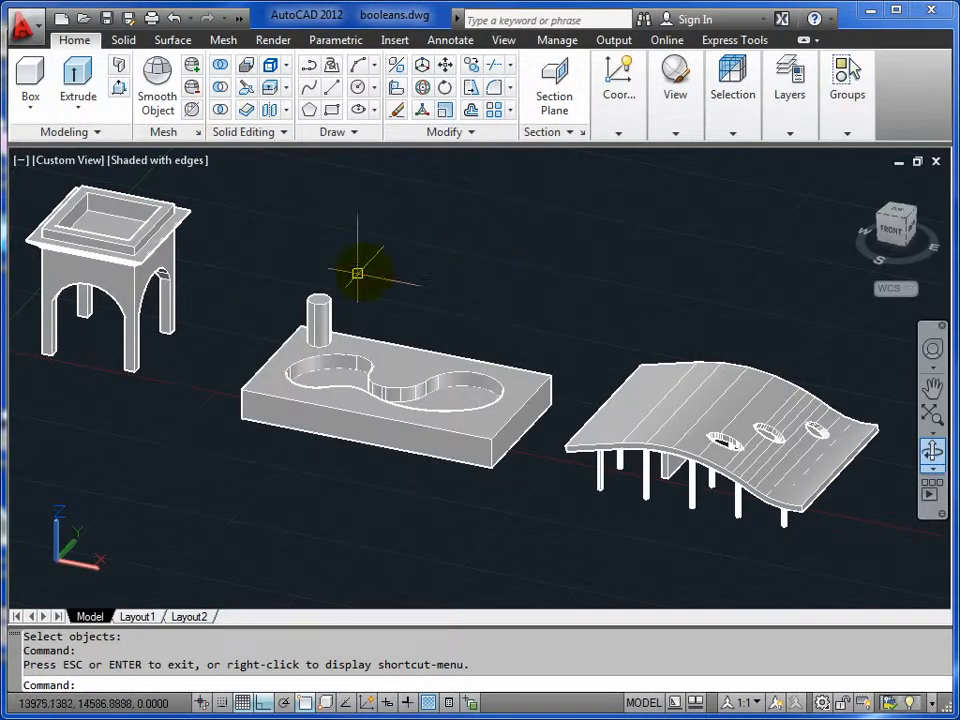
pyautogui.moveTo(242, 321); pyautogui.dragTo(266, 330, button='middle')
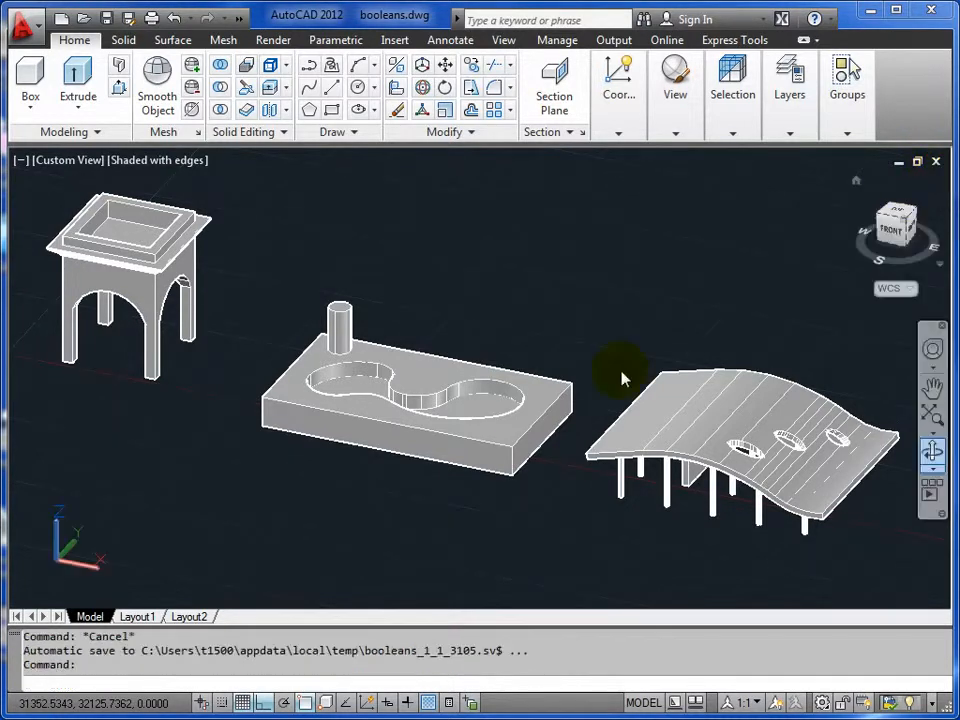
# - Close booleans.dwg without saving and reopen the original file from the 3.00 3D Introductory folder
pyautogui.click(936, 162)
pyautogui.click(545, 411)
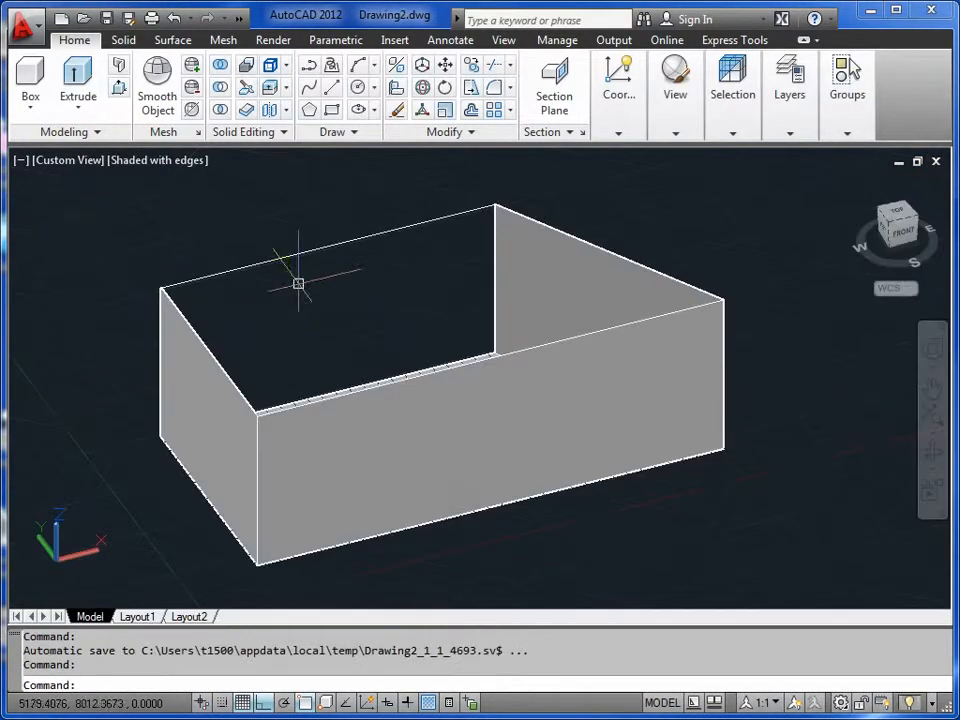
pyautogui.click(86, 19)
pyautogui.click(364, 242)
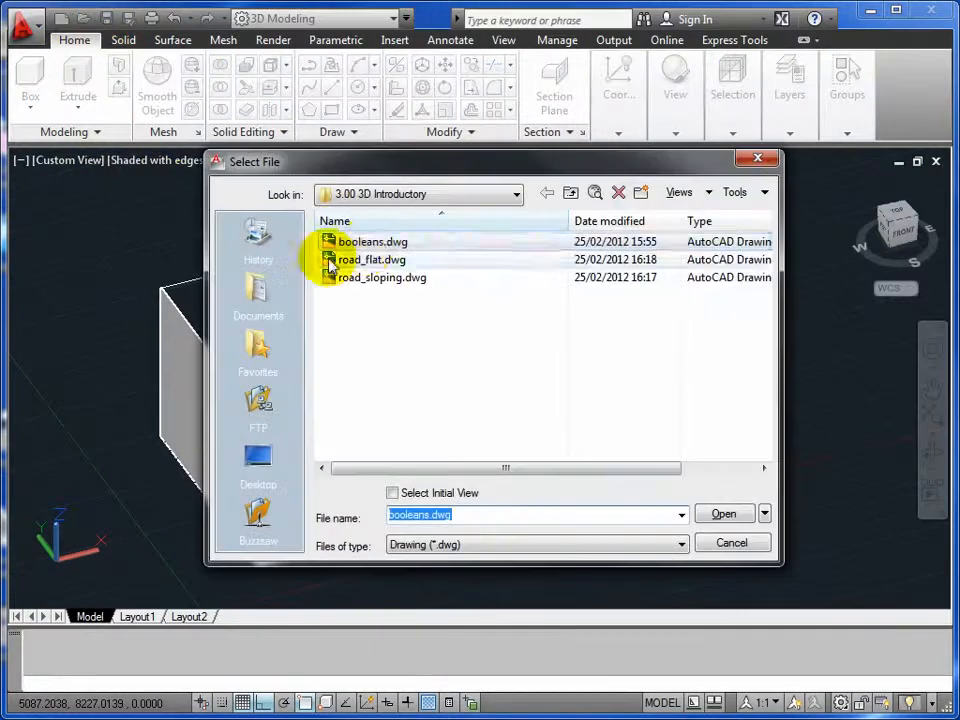
pyautogui.click(720, 513)
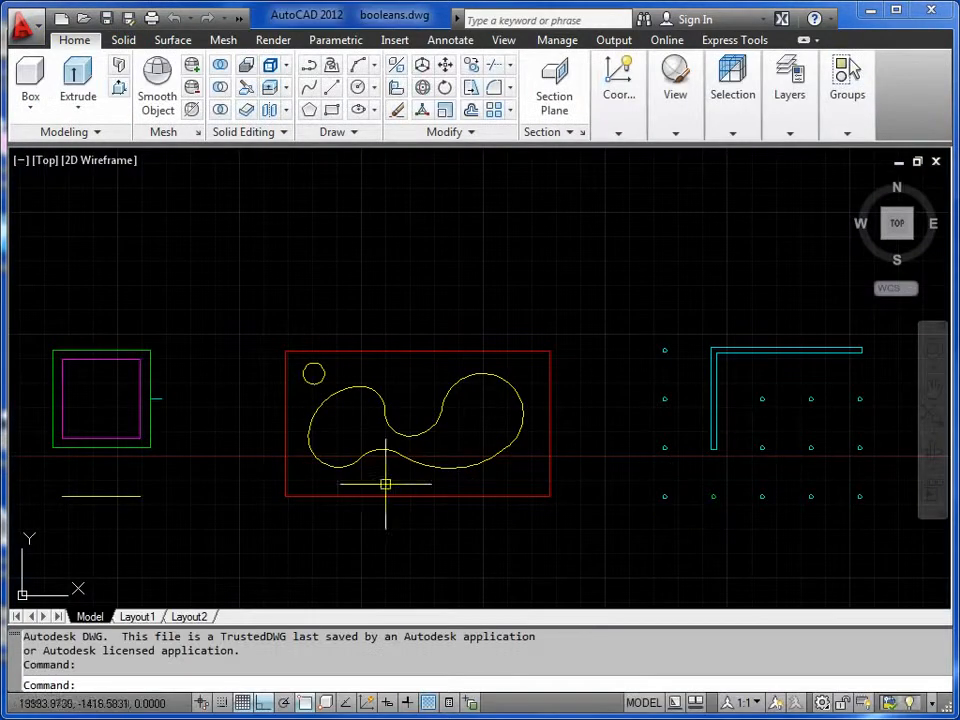
# - Mirror the yellow arch profile across the lower magenta square's diagonal from front to back corner, keeping the original
pyautogui.click(938, 450)
pyautogui.moveTo(403, 450); pyautogui.dragTo(433, 515)
pyautogui.moveTo(433, 515); pyautogui.dragTo(446, 405, button='middle')
pyautogui.rightClick(446, 403)
pyautogui.click(501, 416)
pyautogui.scroll(2, 356, 406)
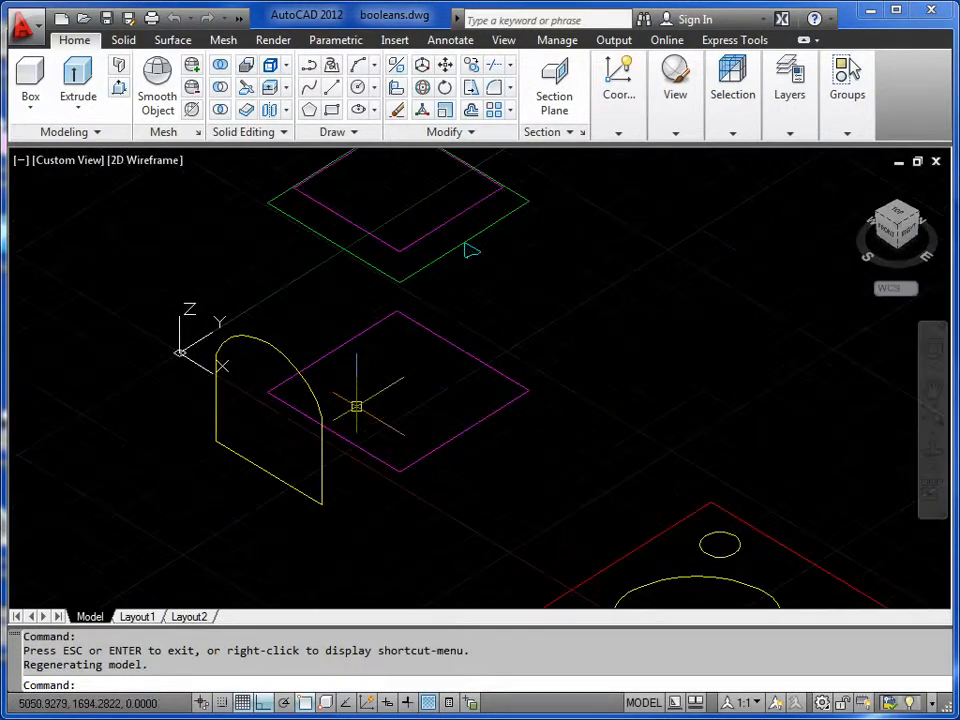
pyautogui.press('Return')
pyautogui.click(305, 391)
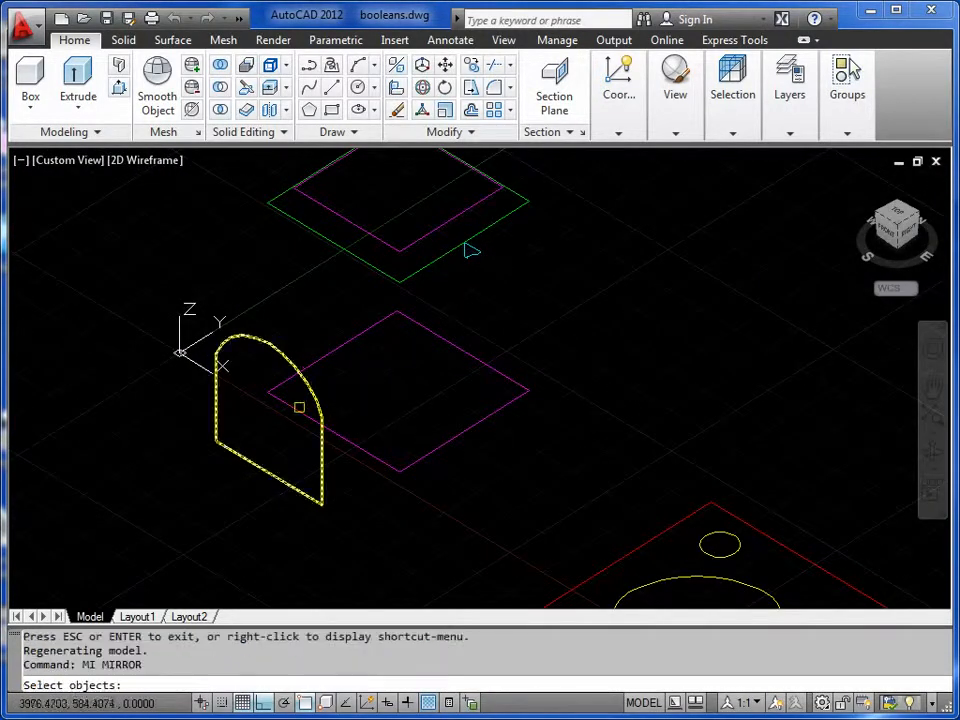
pyautogui.click(313, 393)
pyautogui.press('Return')
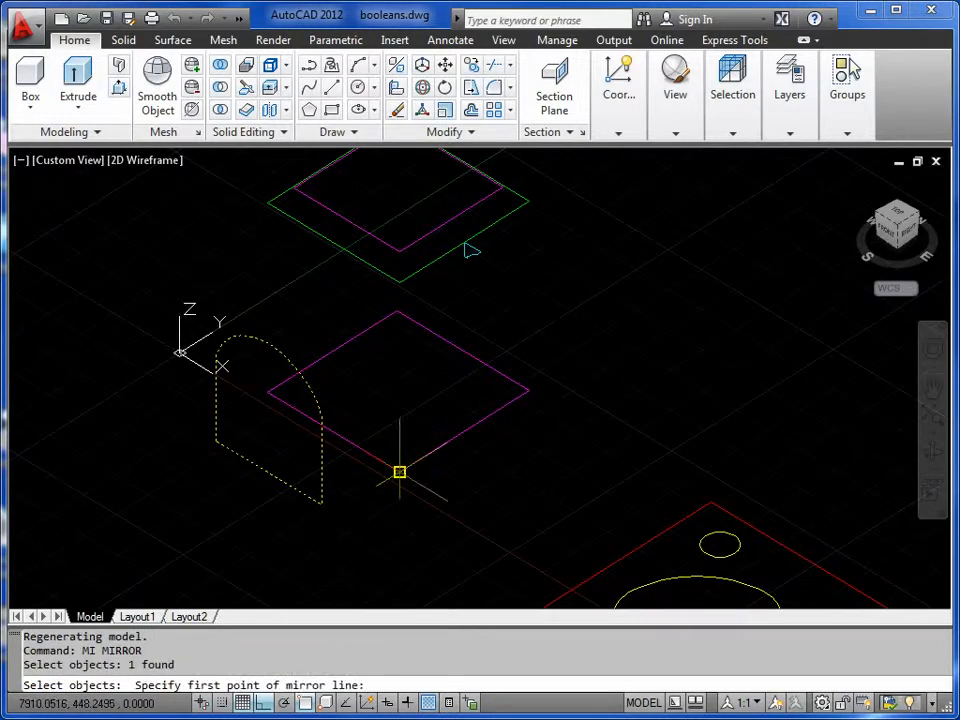
pyautogui.click(399, 471)
pyautogui.click(396, 311)
pyautogui.press('Return')
# - Try to extrude both yellow arch profiles to a height of 10000, and undo the extrusion
pyautogui.moveTo(396, 332); pyautogui.dragTo(408, 393, button='middle')
pyautogui.write('EXT')
pyautogui.press('Return')
pyautogui.click(319, 423)
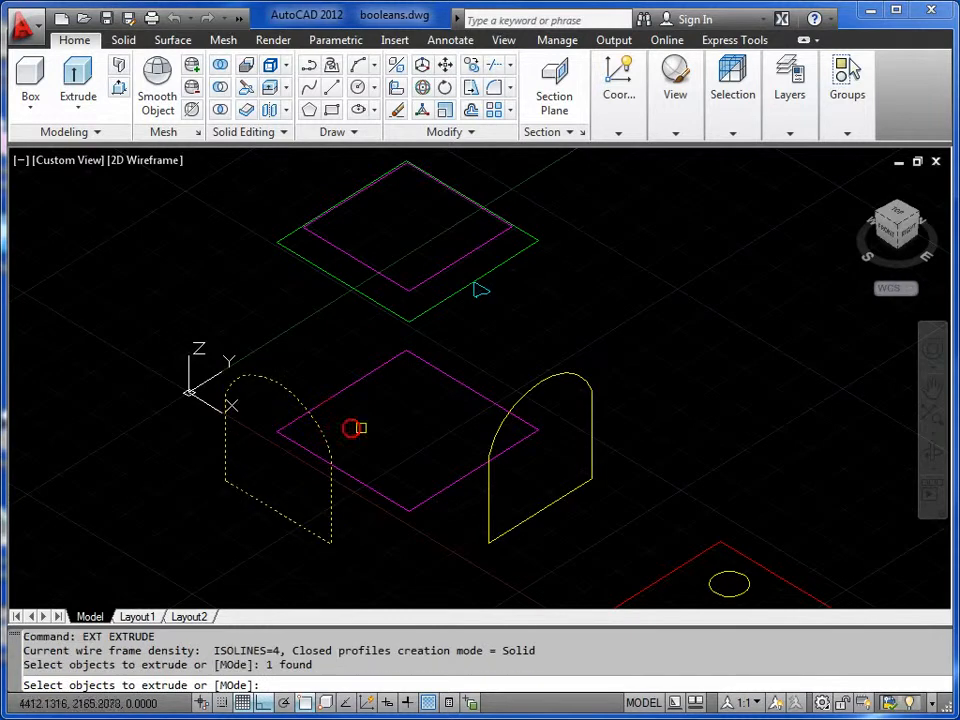
pyautogui.click(529, 388)
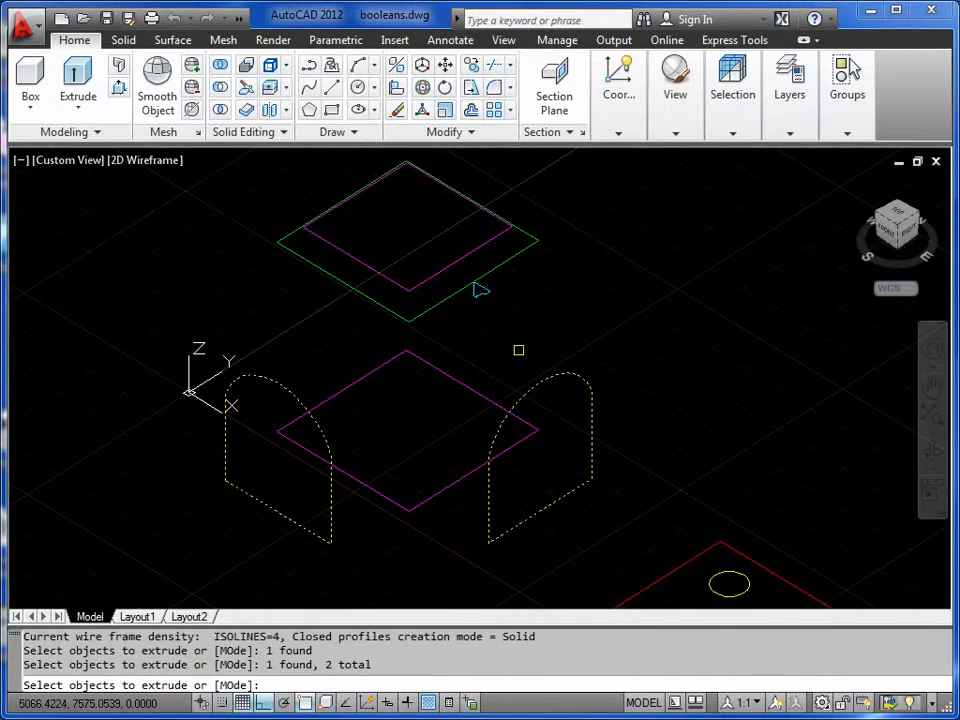
pyautogui.press('Return')
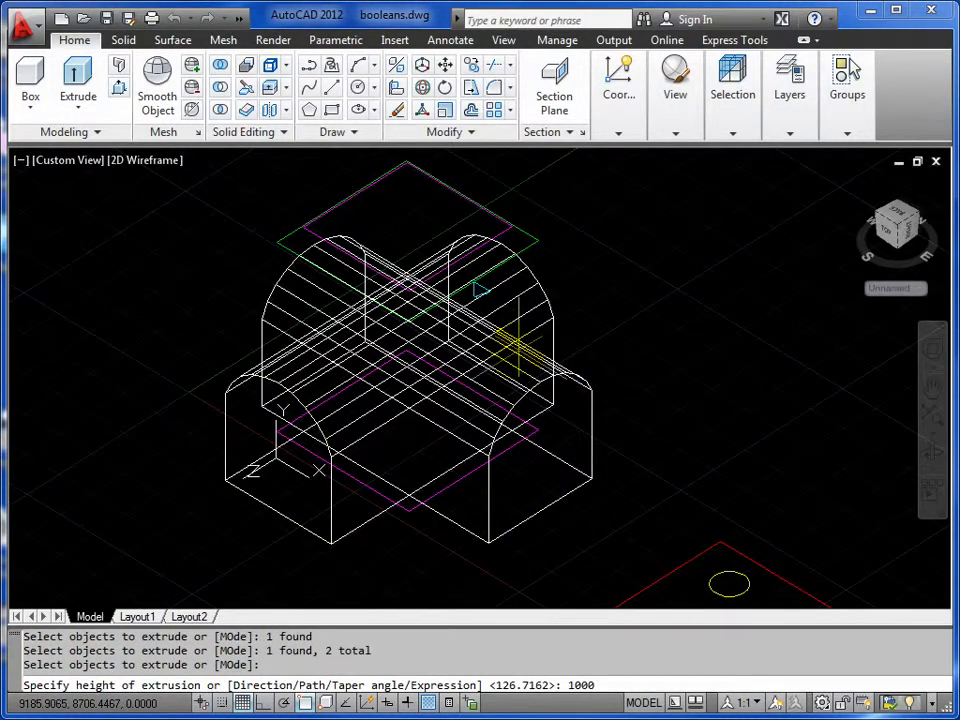
pyautogui.write('10000')
pyautogui.press('Return')
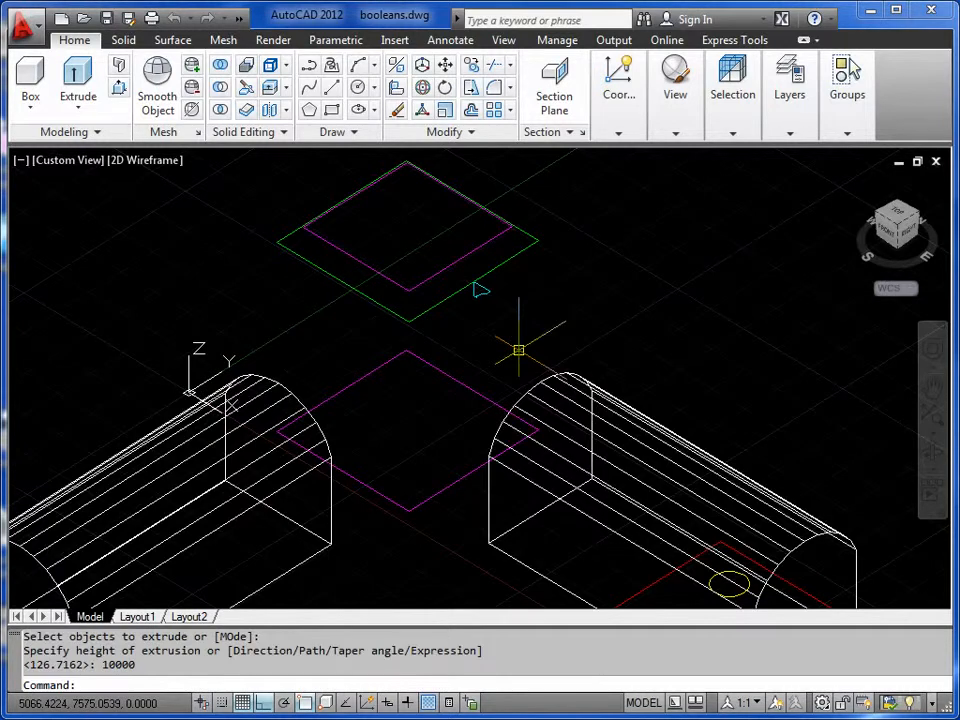
pyautogui.write('U')
pyautogui.press('Return')
# - Extrude both yellow arch profiles by -10000 so that the solids cross over the magenta square
pyautogui.write('EX')
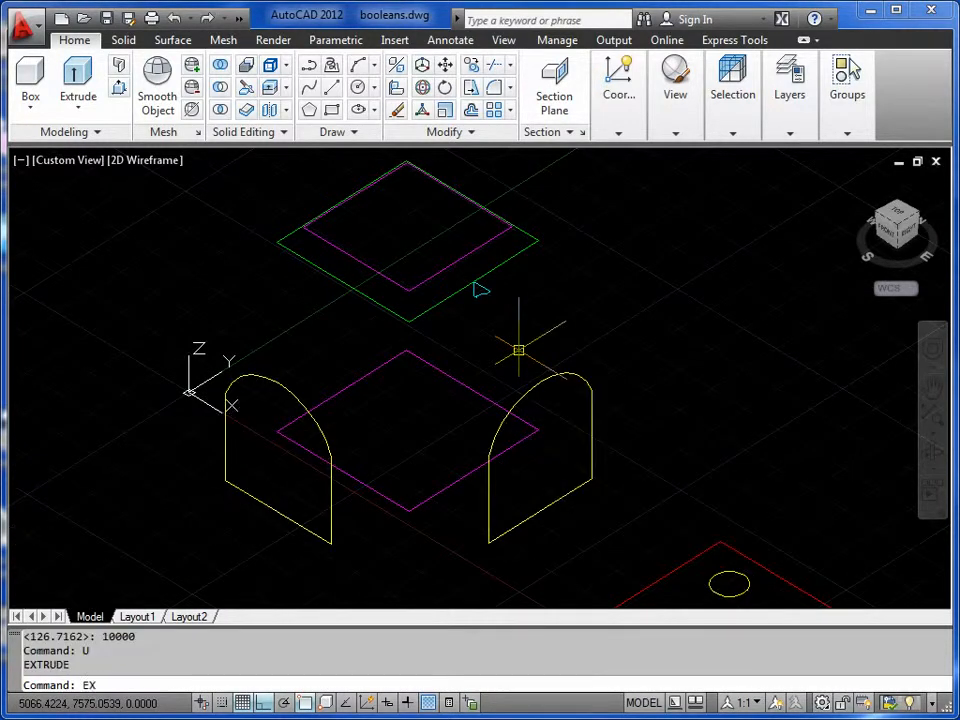
pyautogui.write('T')
pyautogui.press('Return')
pyautogui.click(290, 388)
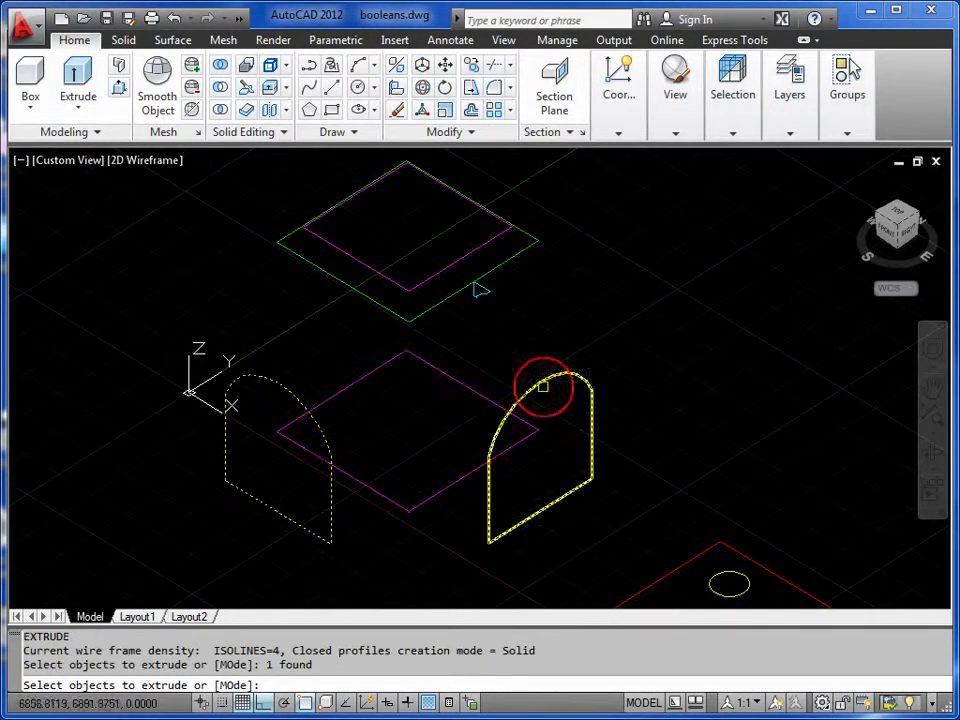
pyautogui.click(553, 379)
pyautogui.press('Return')
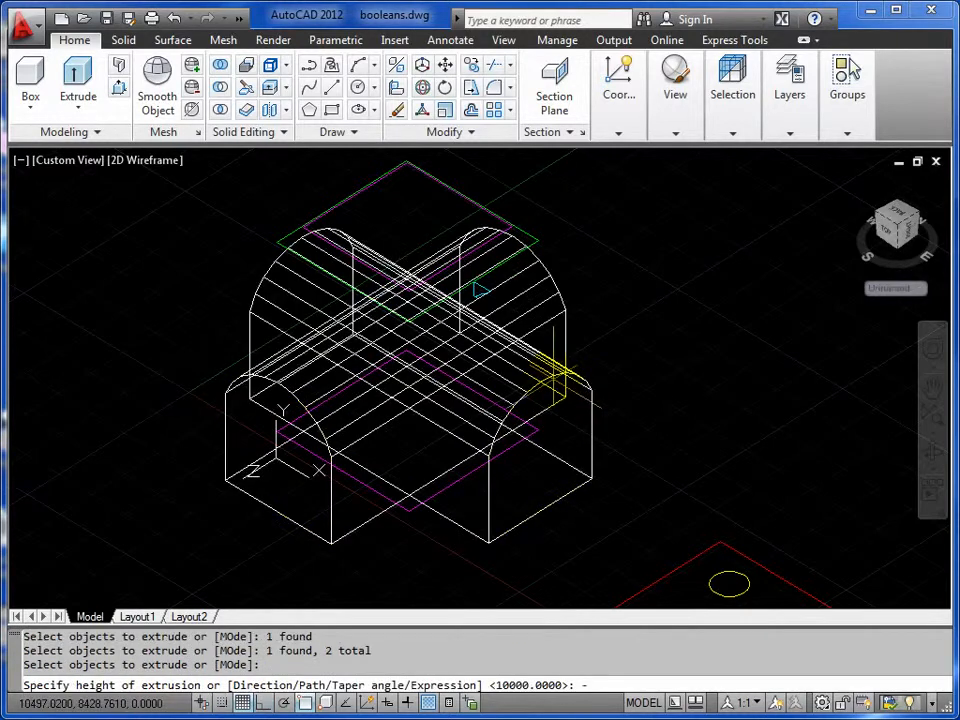
pyautogui.press('Return')
# - Intersect the two crossing arch extrusions into a single vaulted solid and inspect it from another side
pyautogui.moveTo(501, 385); pyautogui.dragTo(496, 412, button='middle')
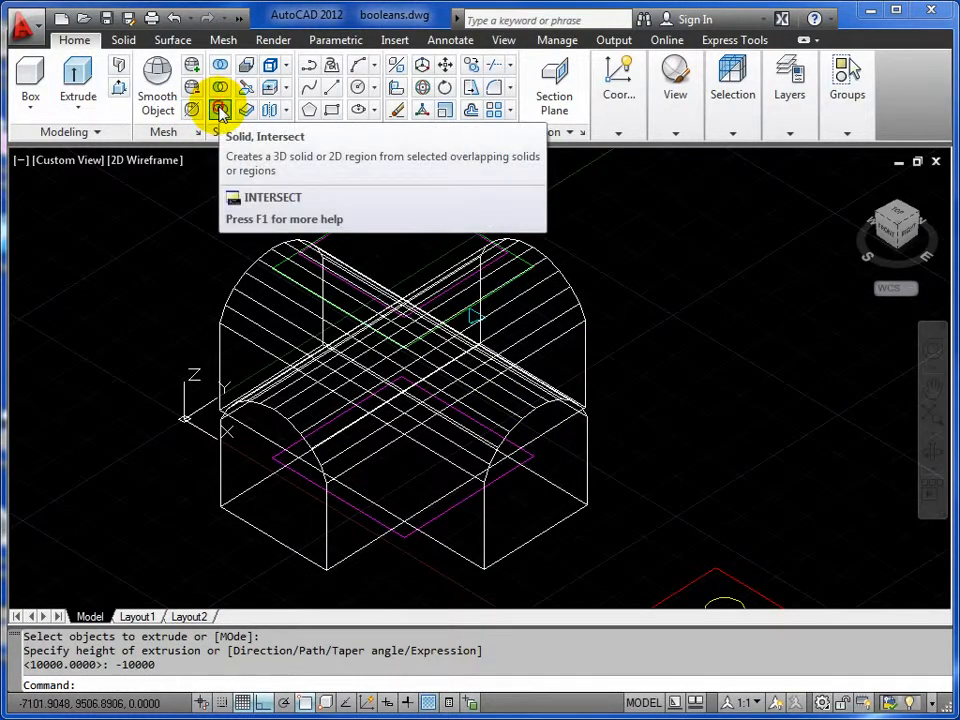
pyautogui.click(219, 110)
pyautogui.click(579, 440)
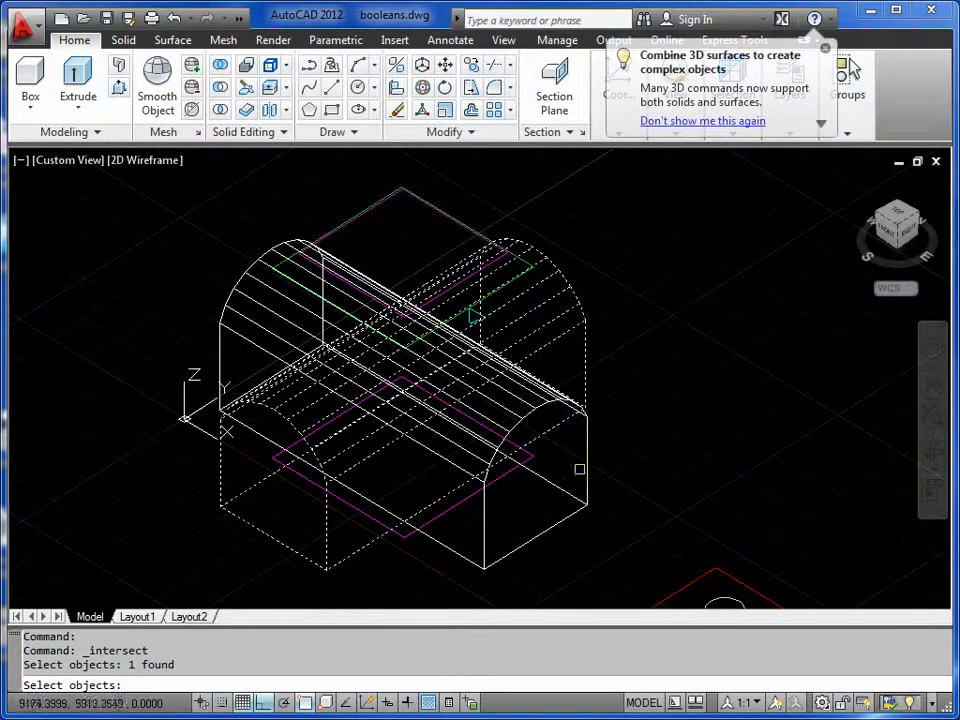
pyautogui.click(585, 470)
pyautogui.press('Return')
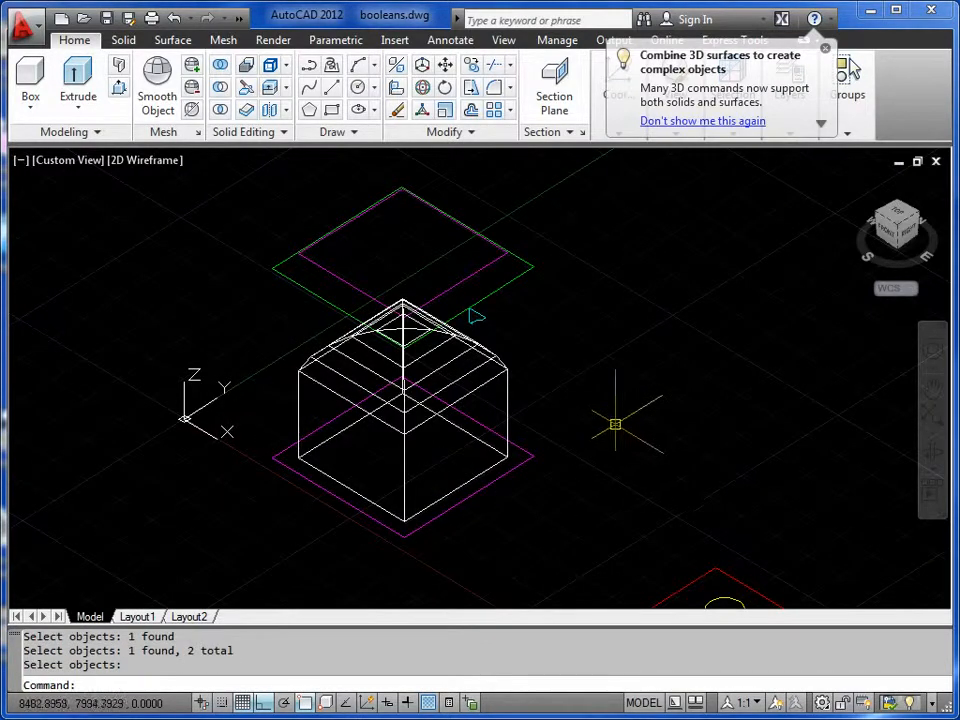
pyautogui.click(932, 450)
pyautogui.moveTo(385, 379); pyautogui.dragTo(170, 394)
pyautogui.rightClick(219, 311)
pyautogui.click(259, 327)
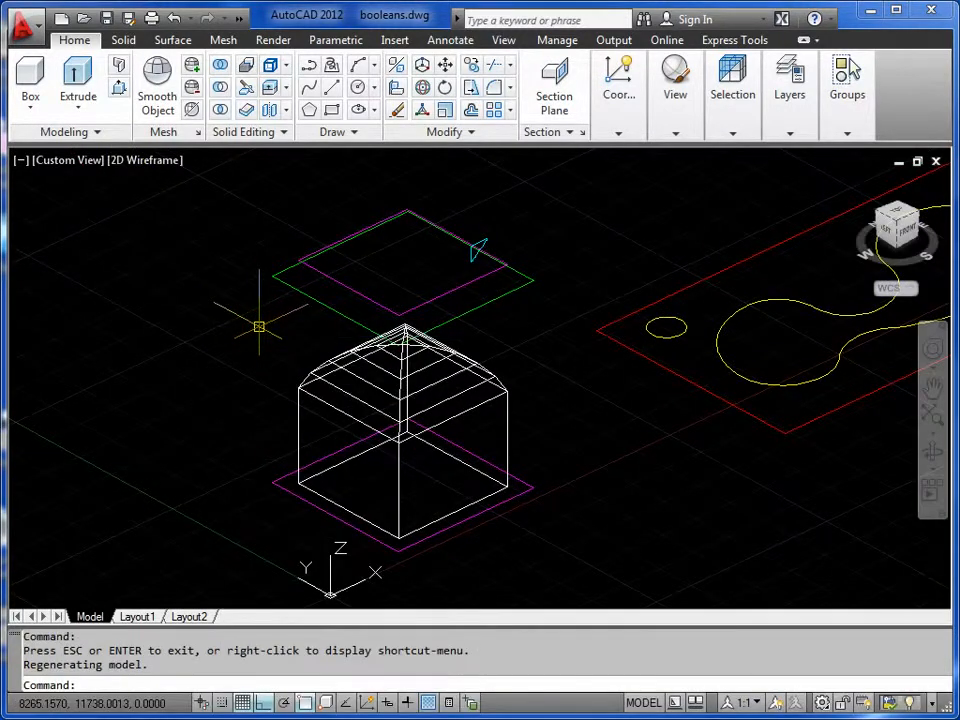